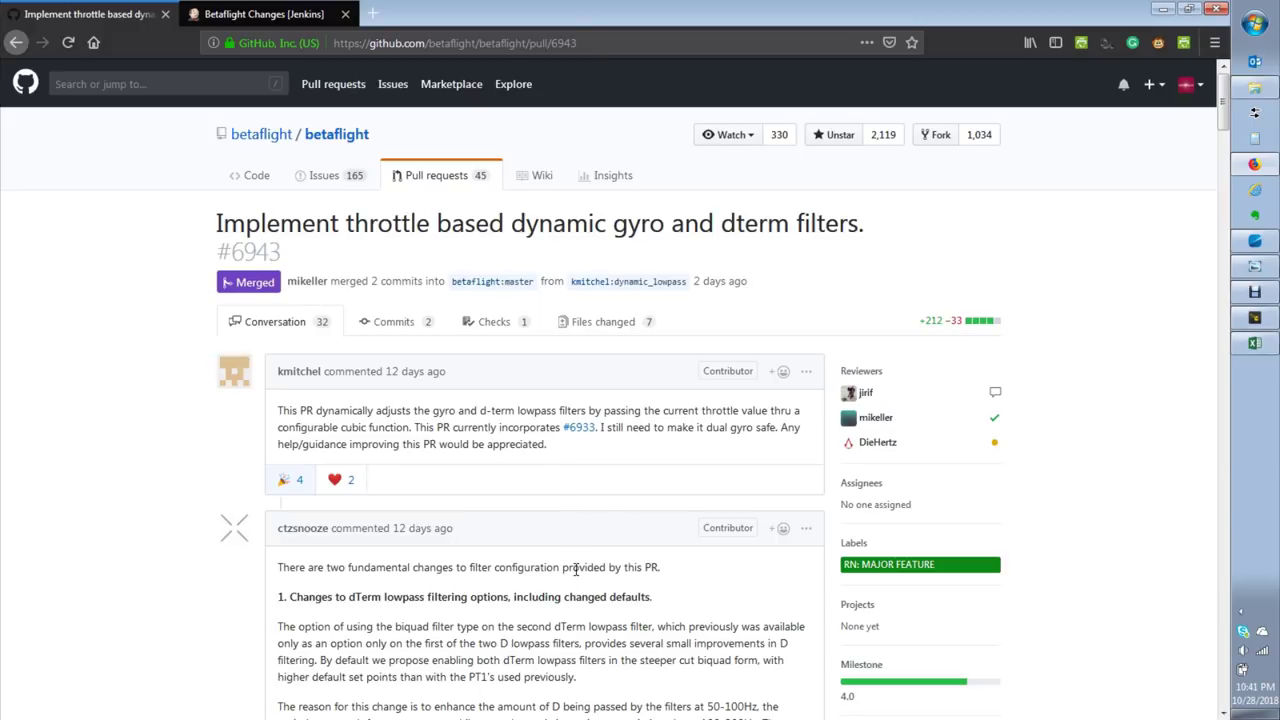
# - Read the pull request discussion on throttle-based dynamic gyro and D-term filters, including the throttle curve graph and filter log comments
pyautogui.scroll(-2, 420, 500)
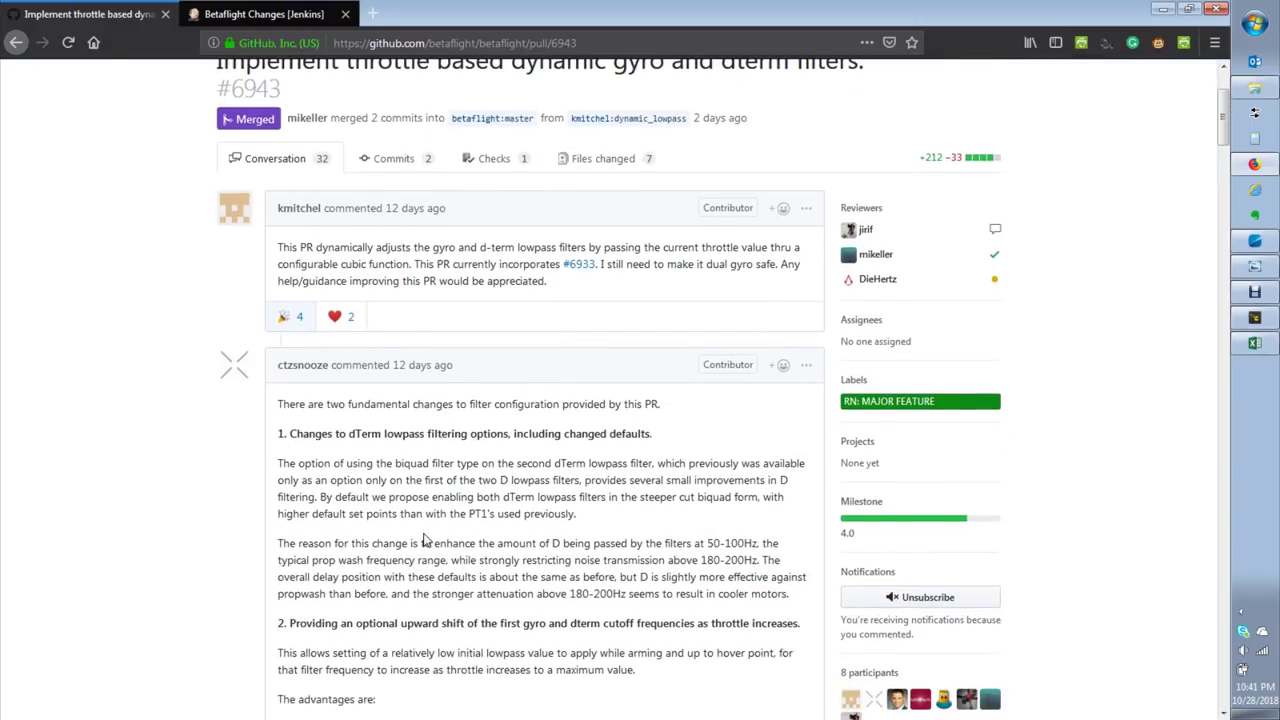
pyautogui.scroll(-2, 423, 538)
pyautogui.scroll(-15, 446, 434)
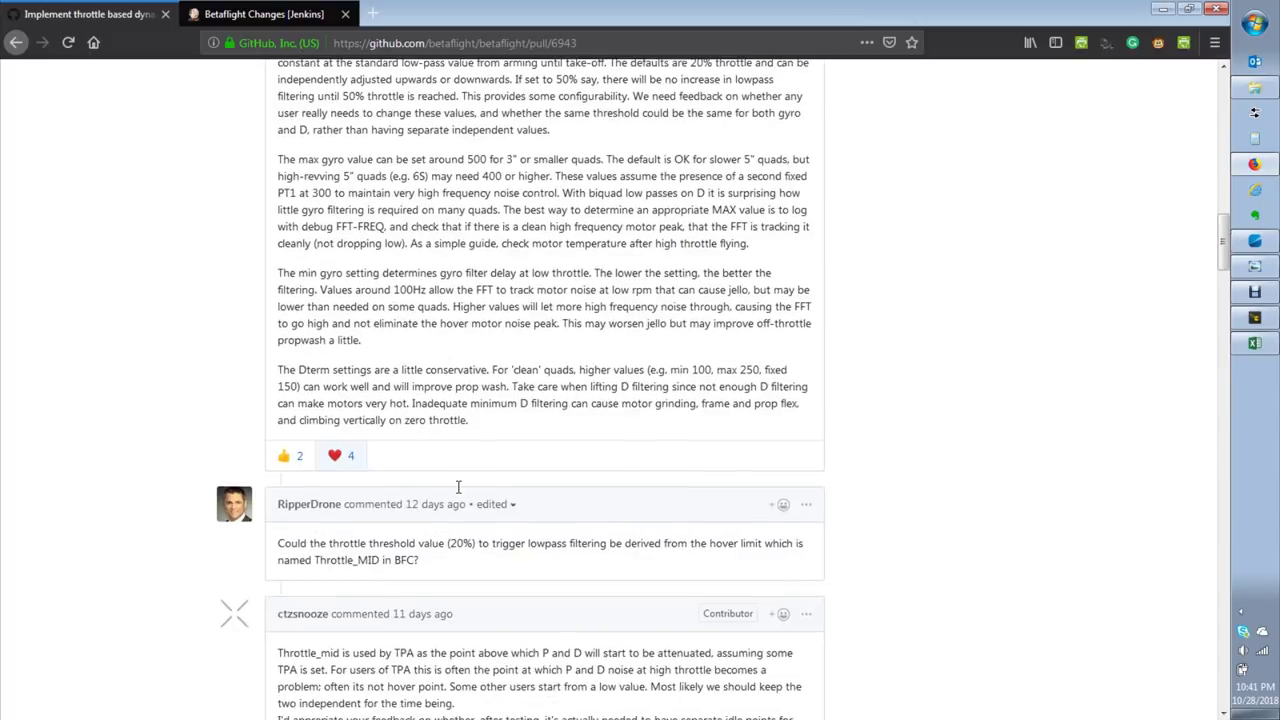
pyautogui.scroll(-4, 440, 500)
pyautogui.scroll(4, 560, 420)
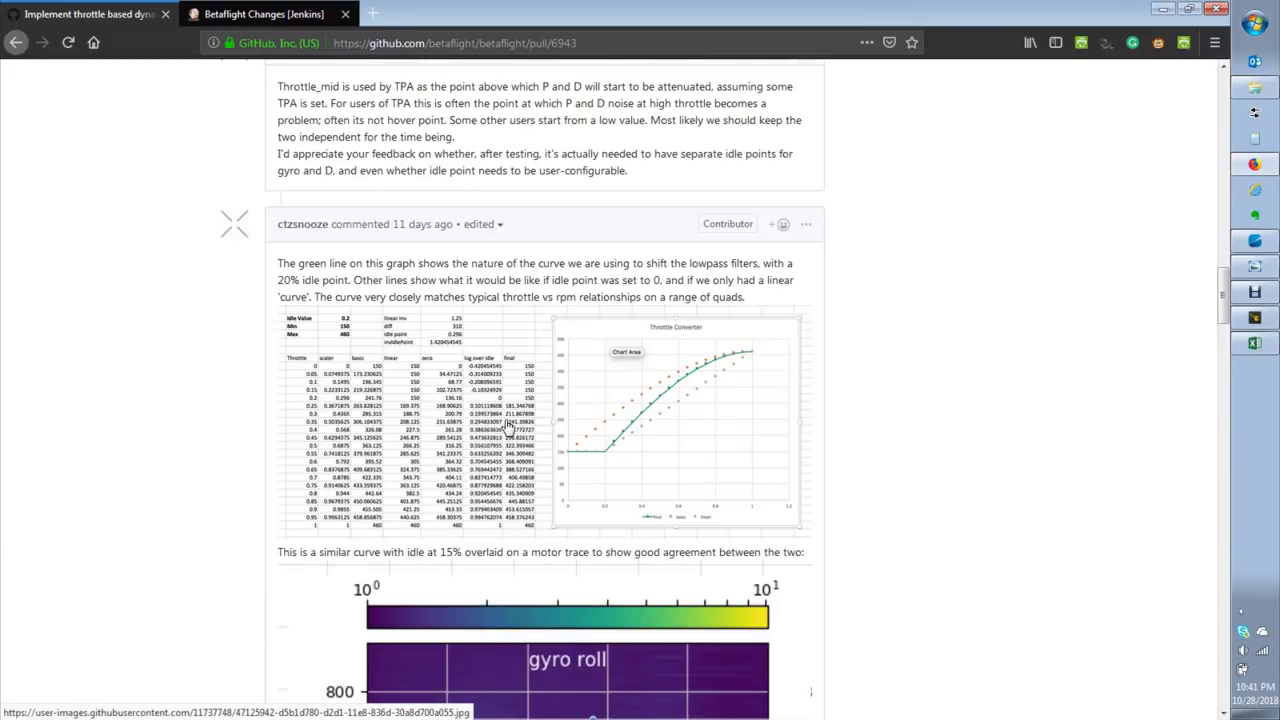
pyautogui.scroll(-15, 566, 428)
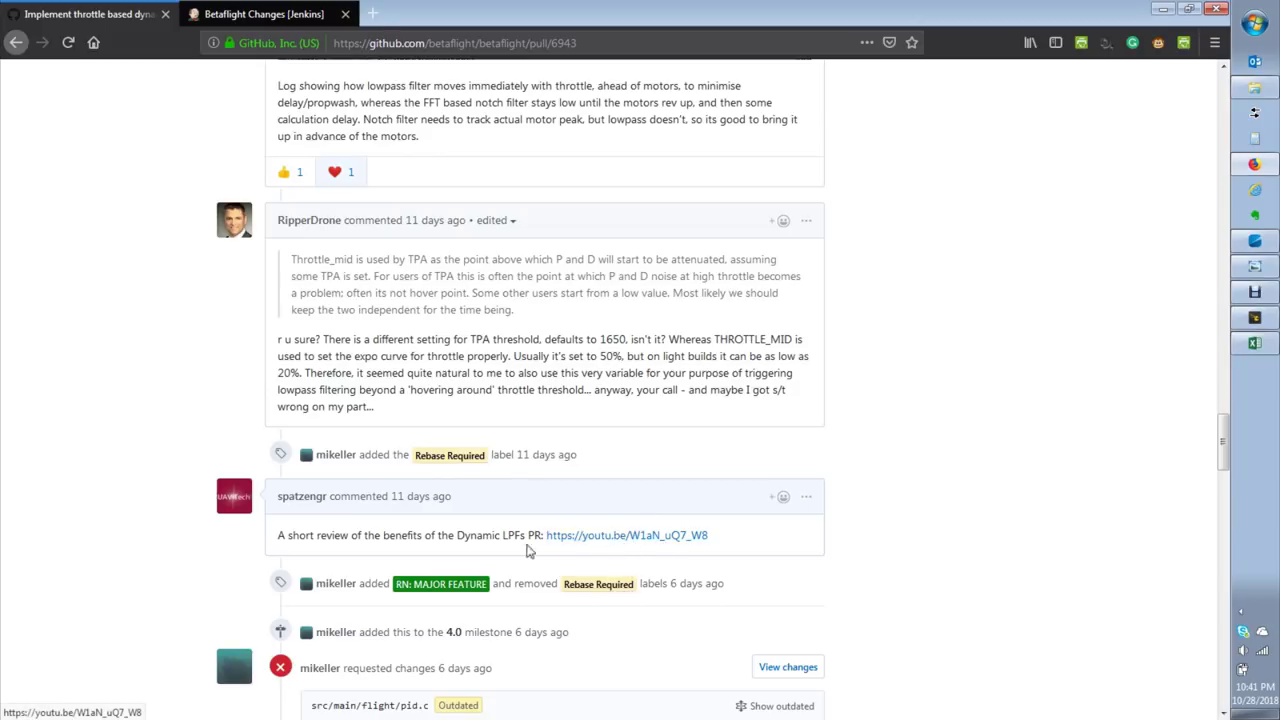
pyautogui.scroll(2, 477, 541)
pyautogui.scroll(3, 477, 541)
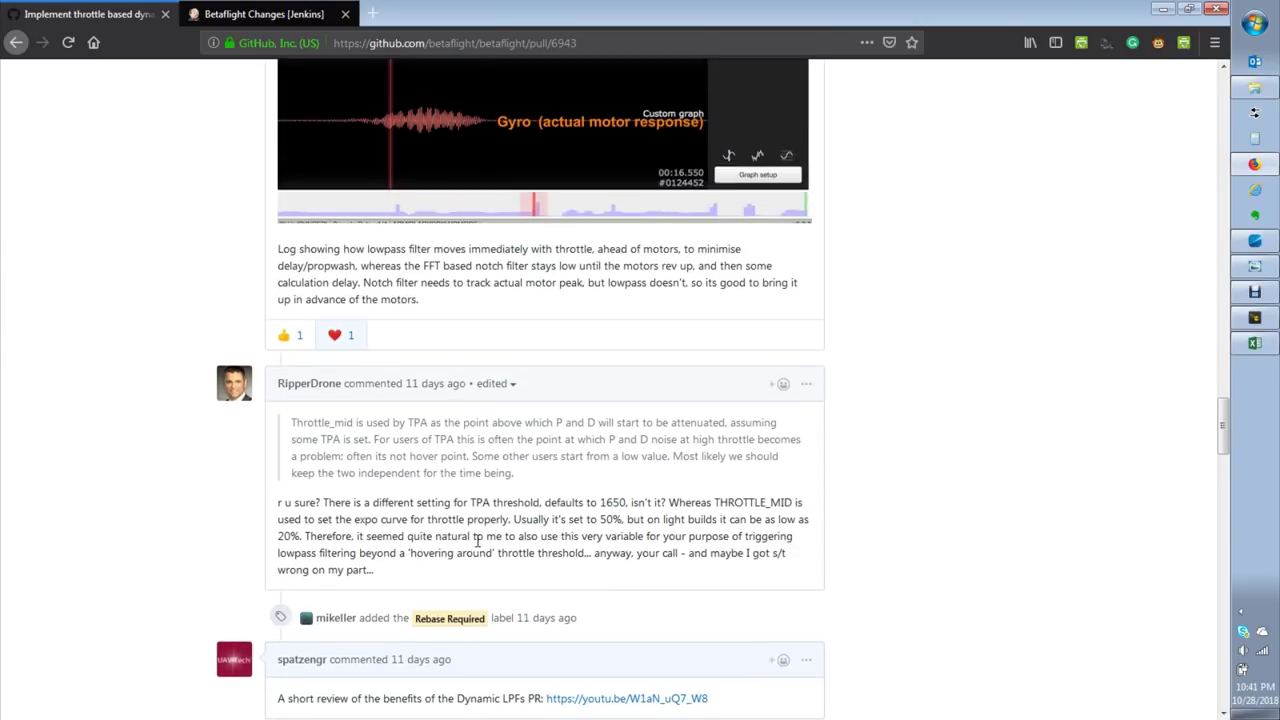
# - Switch to the Excel filter delay calculator and inspect Lowpass 1 attenuation and latency in rows 37 and 69
pyautogui.hotkey('alt', 'Tab')
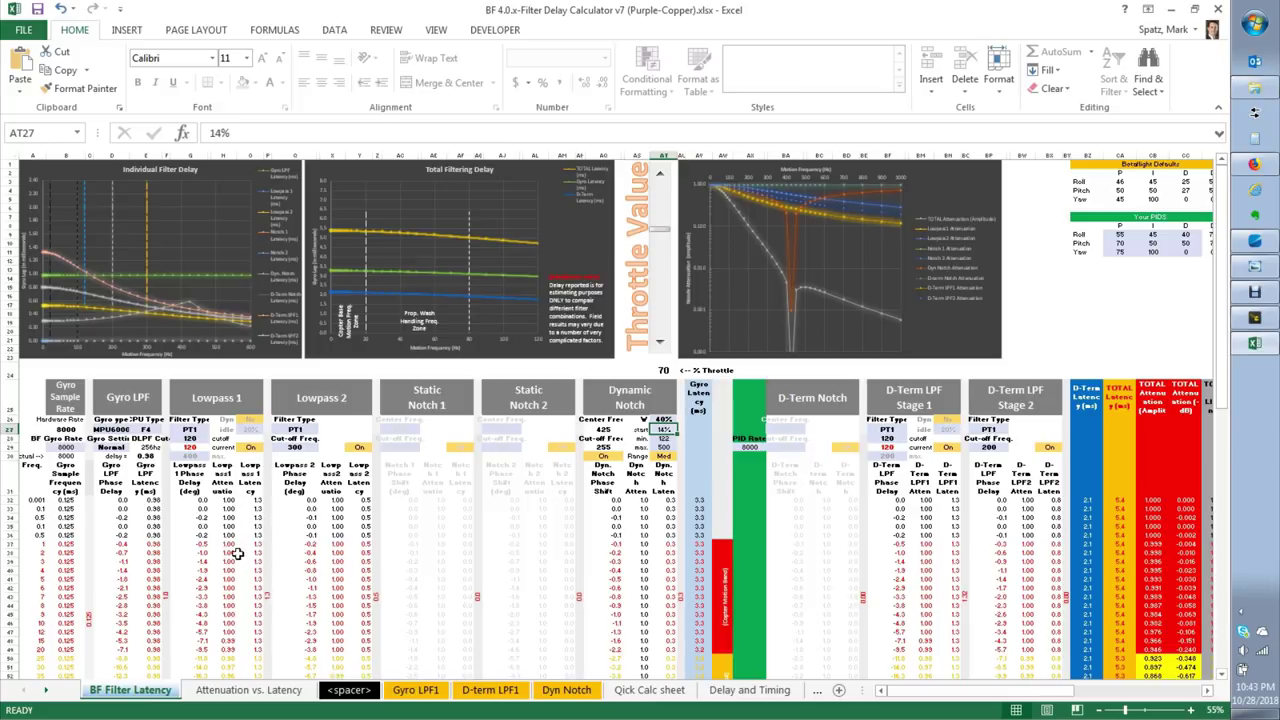
pyautogui.click(229, 545)
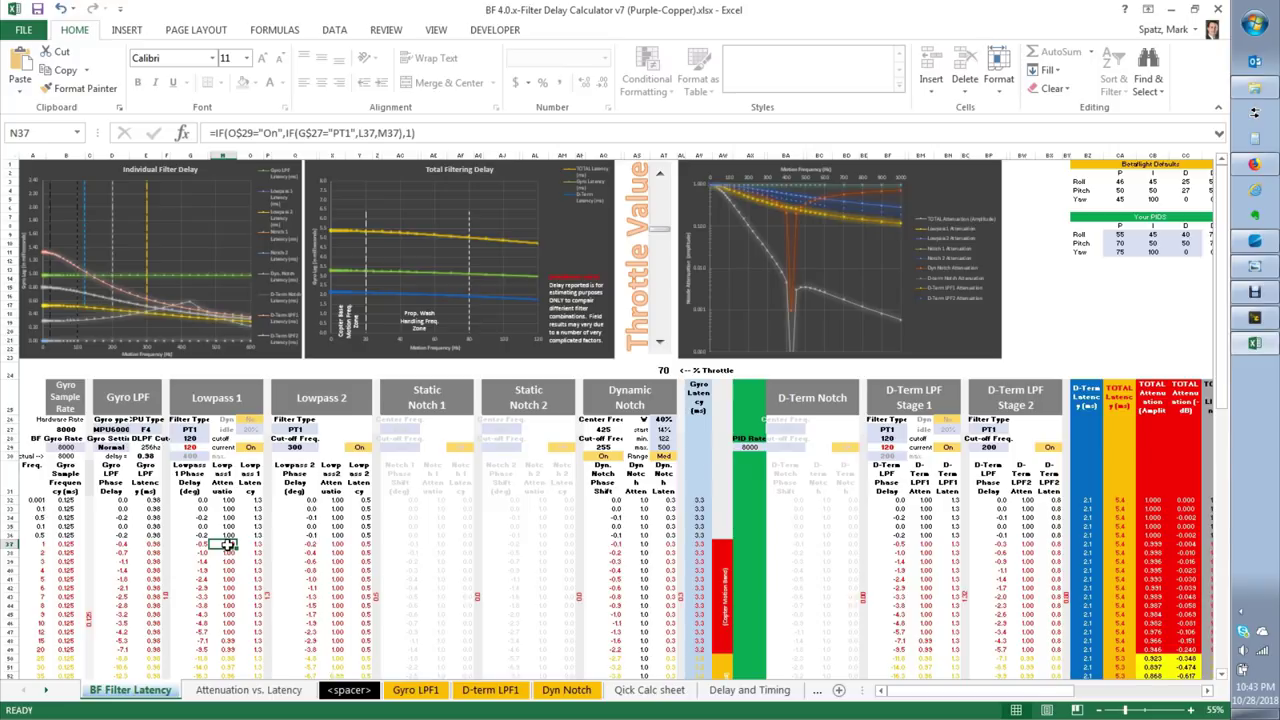
pyautogui.click(258, 545)
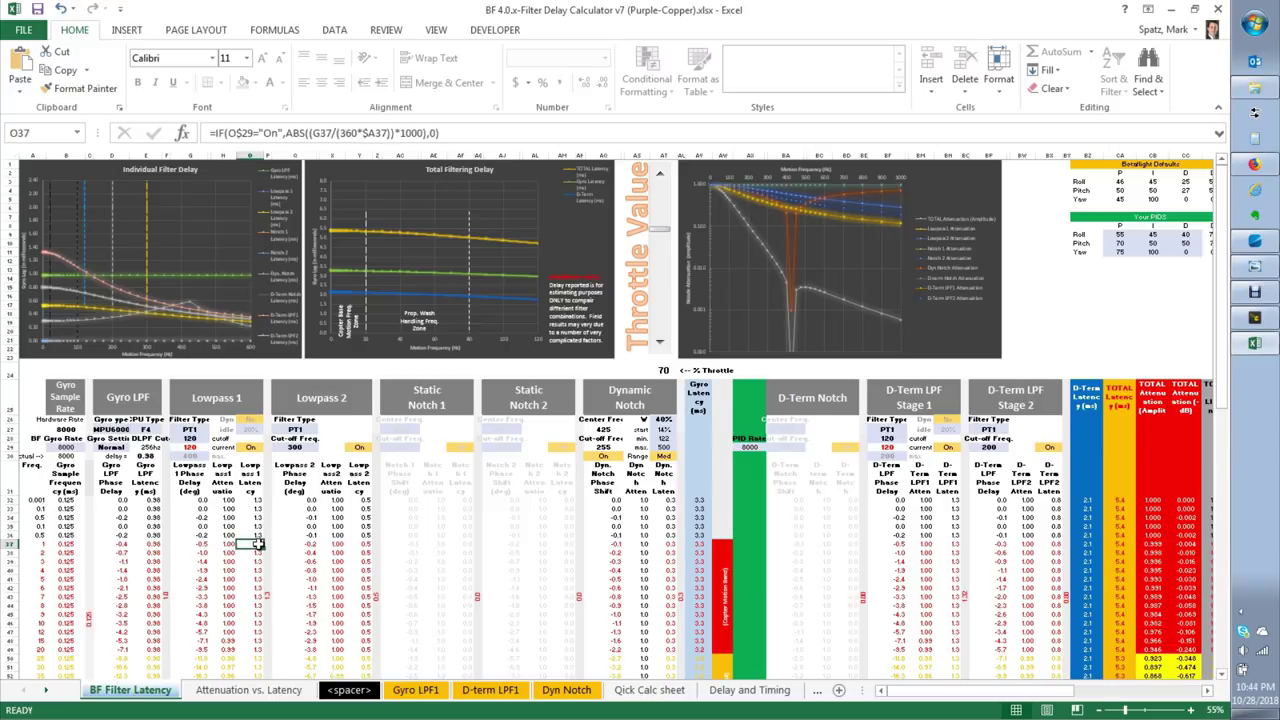
pyautogui.scroll(-10, 240, 553)
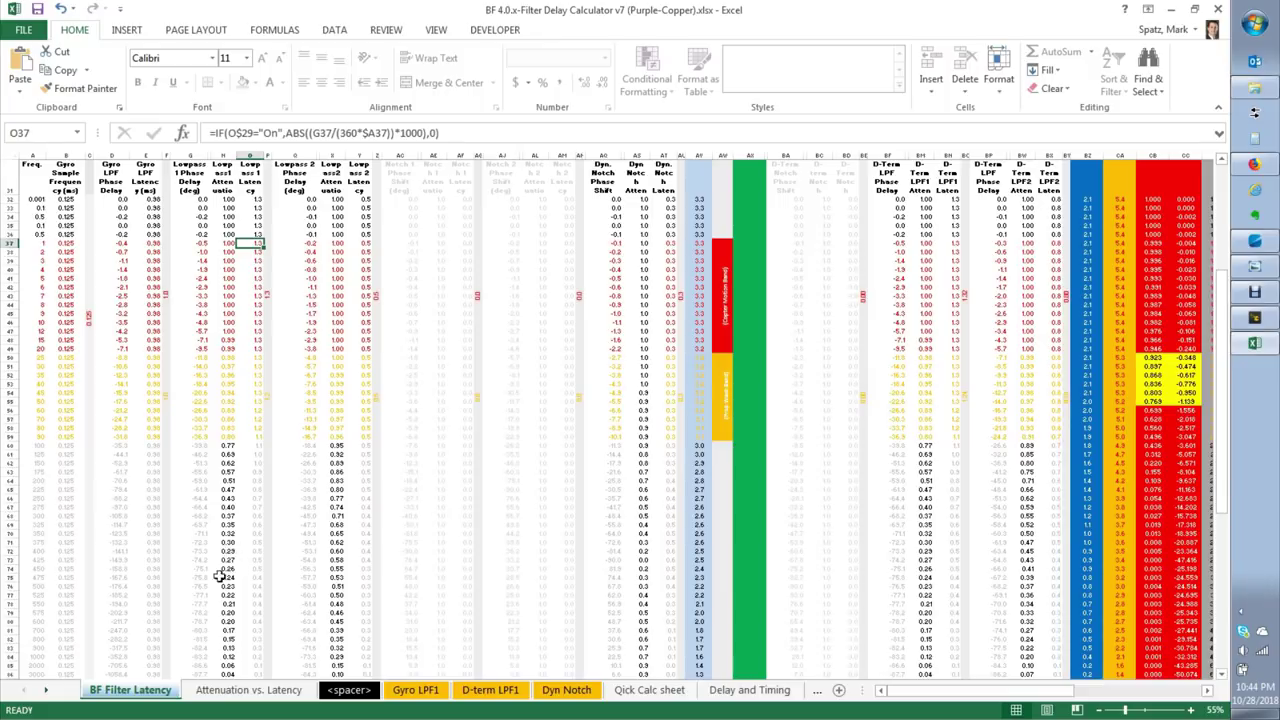
pyautogui.scroll(-2, 215, 538)
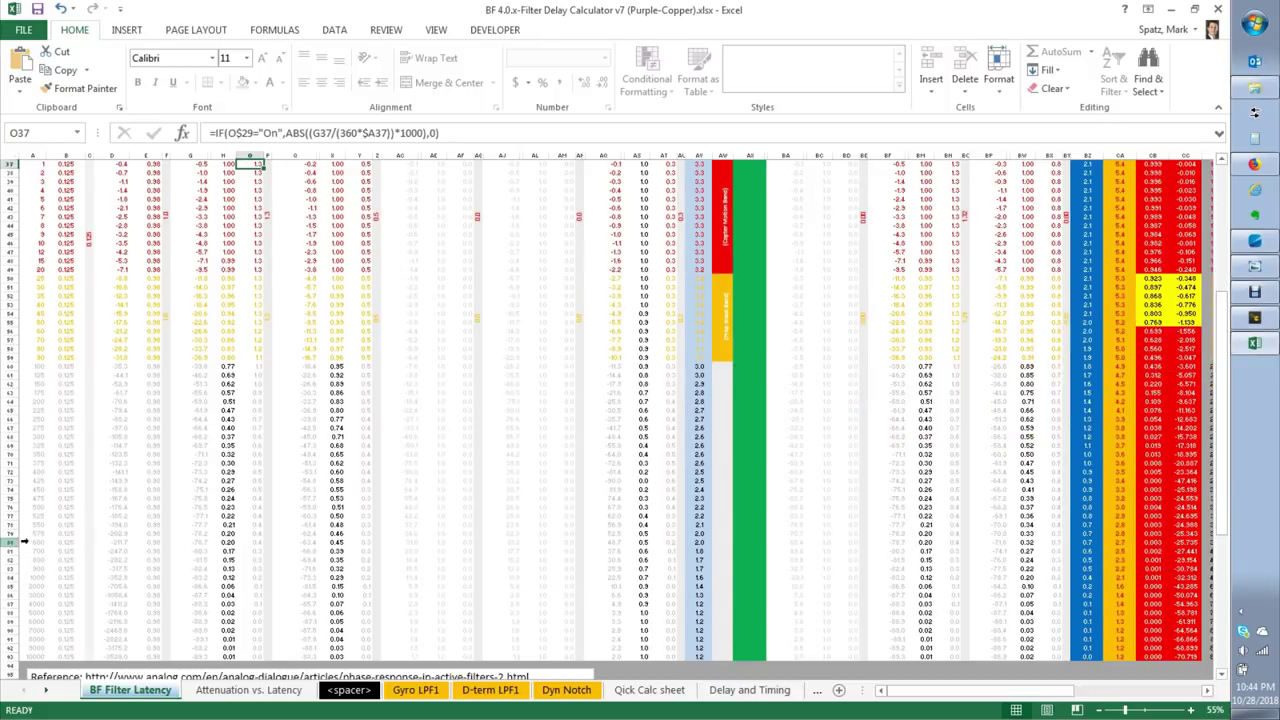
pyautogui.click(229, 445)
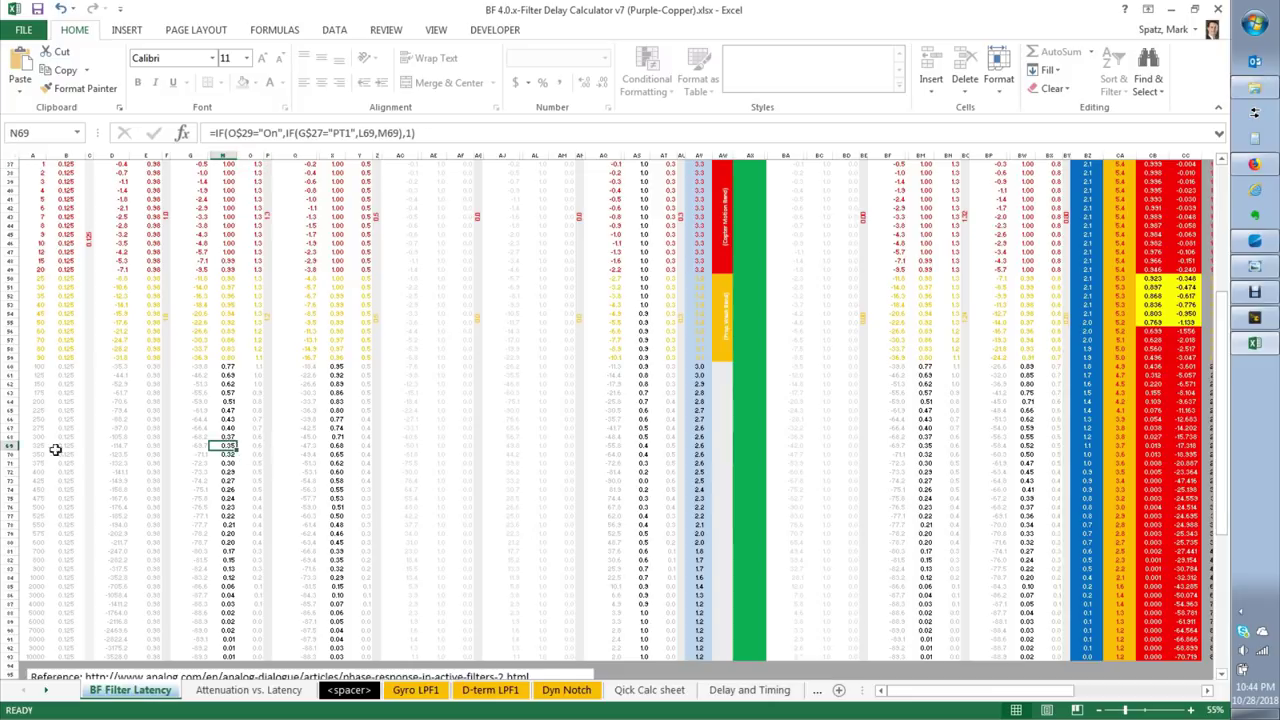
pyautogui.click(262, 450)
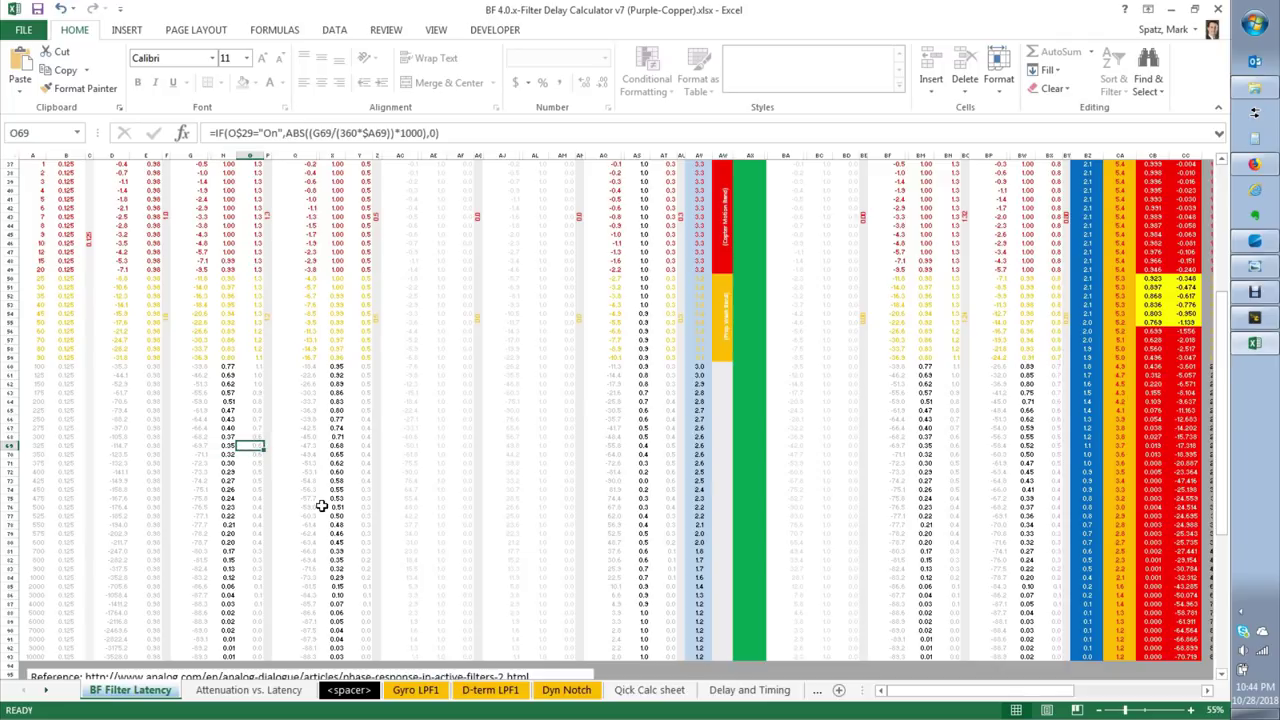
# - Examine the filter settings and the latency table's frequency rows, from copter motion through the prop wash band
pyautogui.scroll(3, 280, 515)
pyautogui.scroll(3, 261, 503)
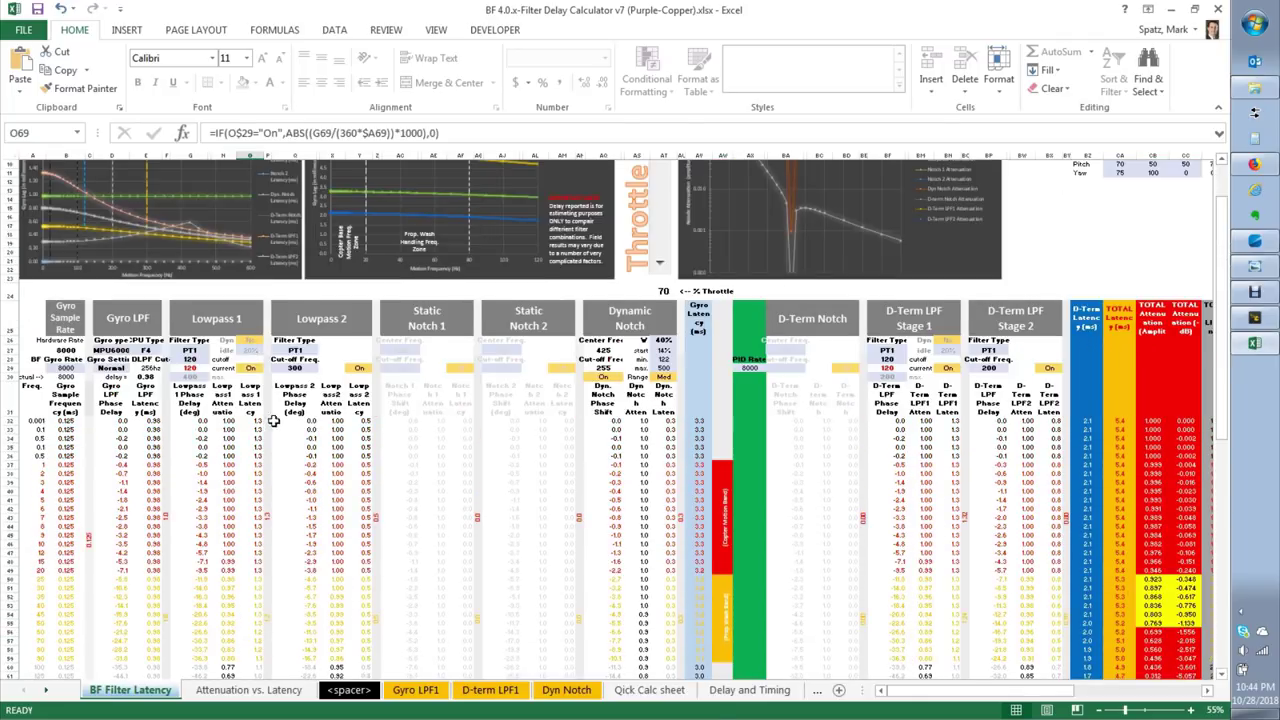
pyautogui.scroll(3, 273, 421)
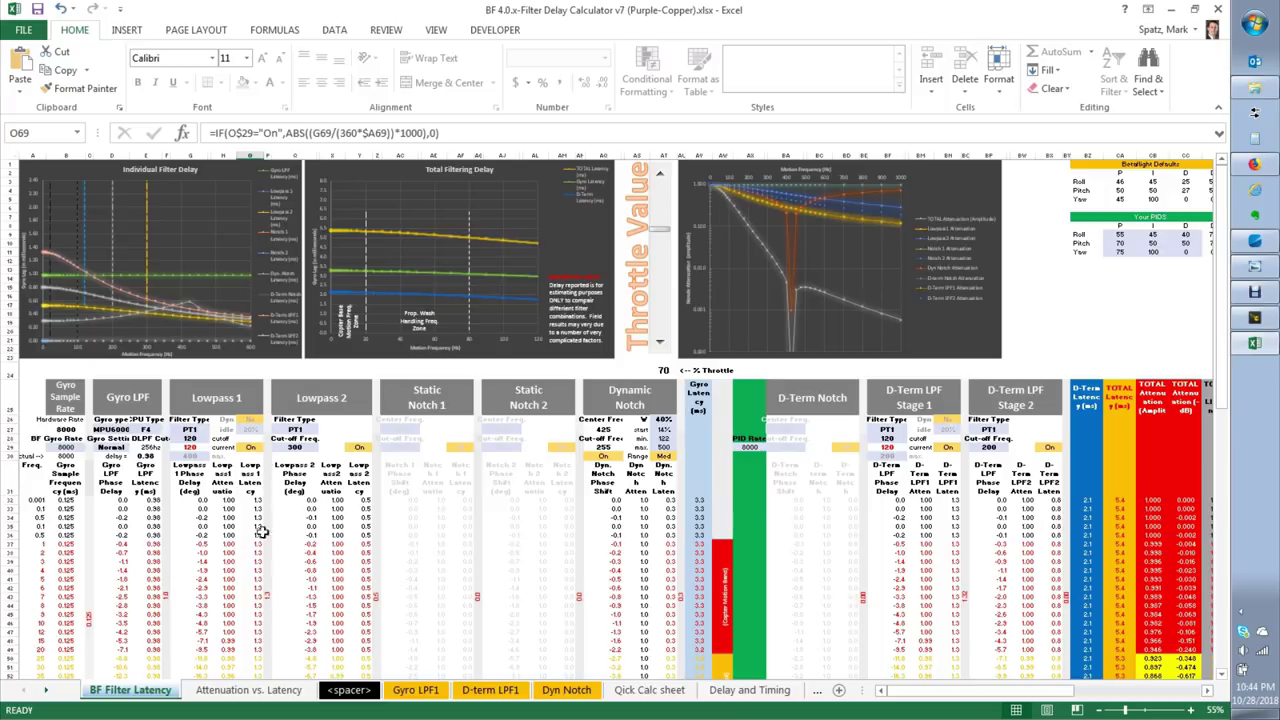
pyautogui.scroll(-3, 260, 532)
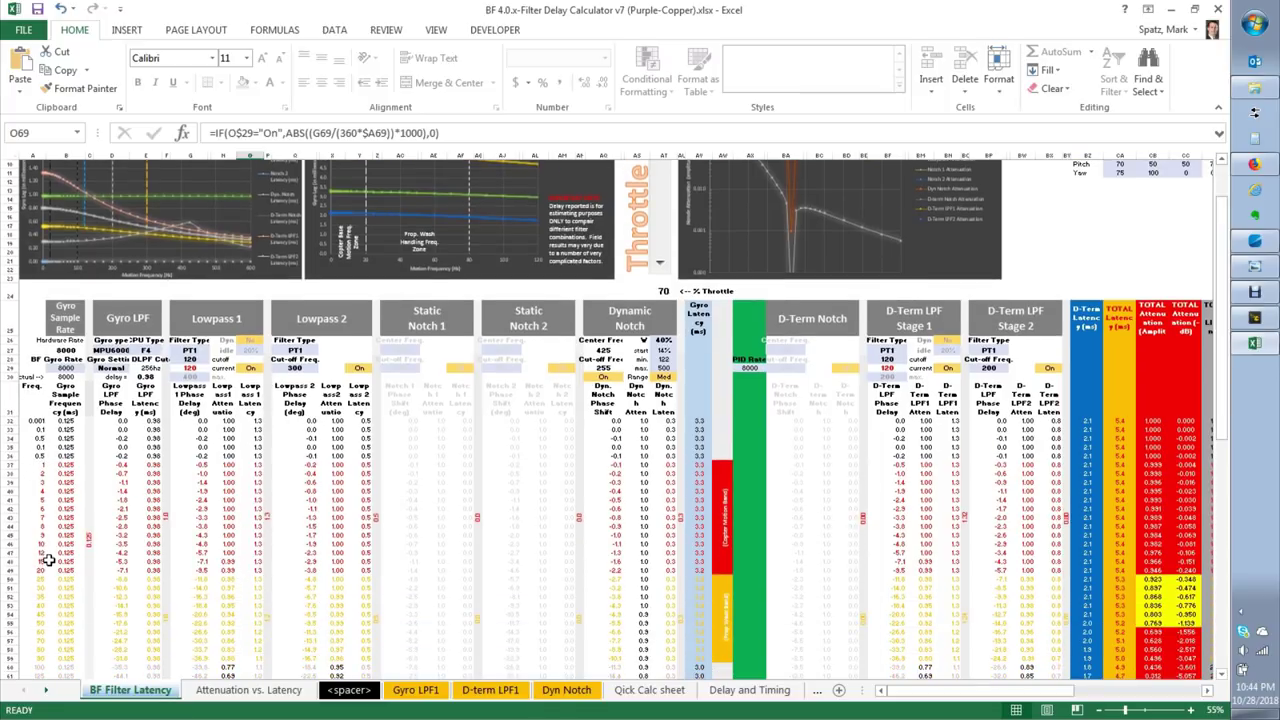
pyautogui.scroll(-3, 47, 558)
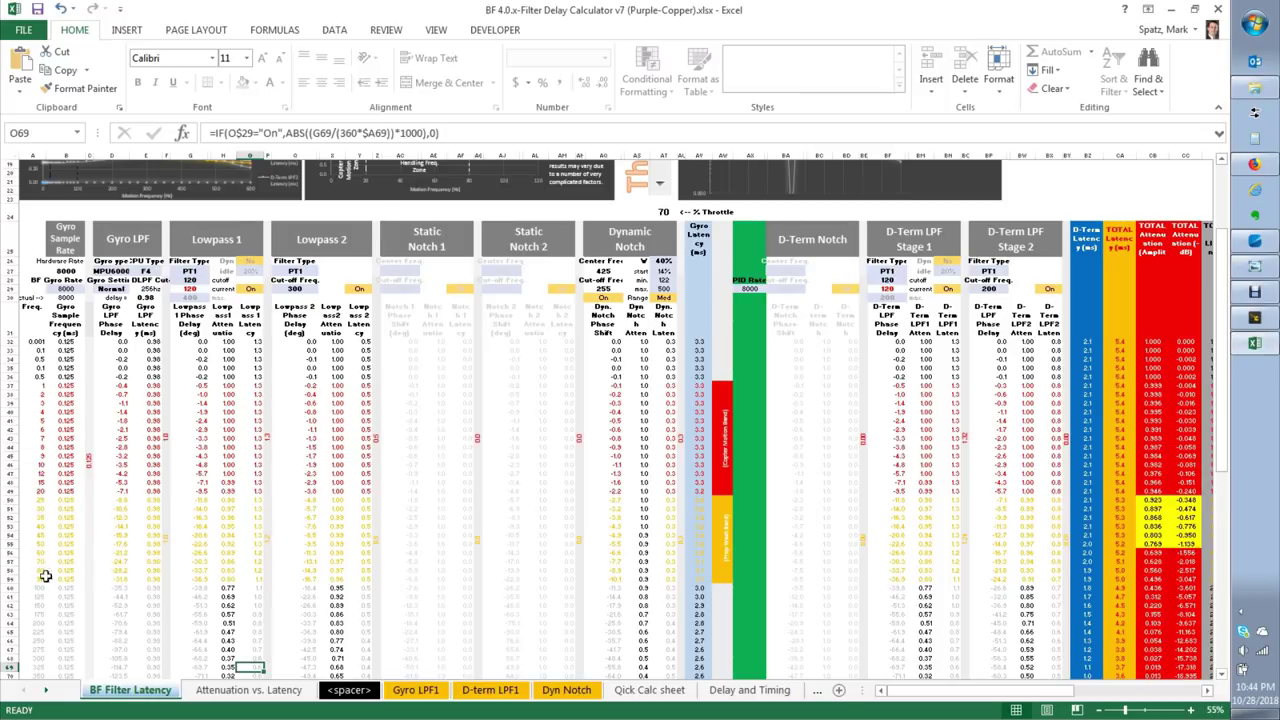
pyautogui.scroll(5, 204, 548)
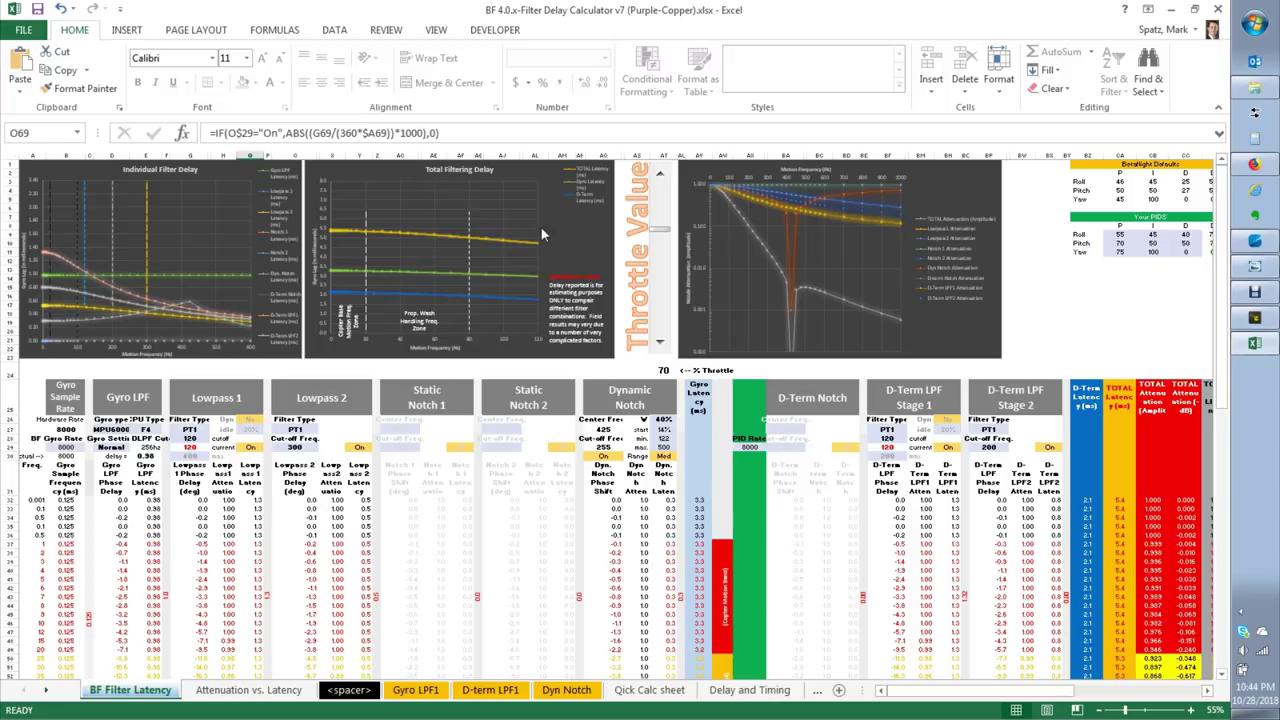
# - Vary the throttle value up to 80% and down to 40%, and return it to 70%
pyautogui.click(660, 175)
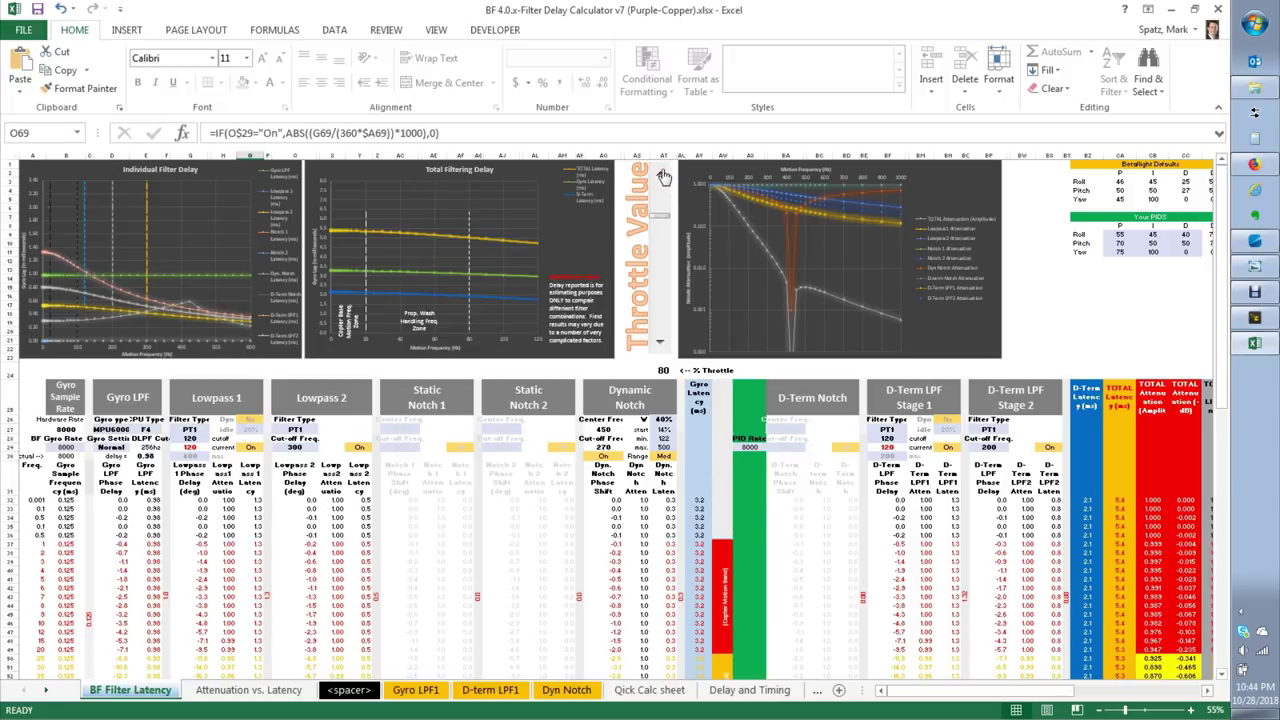
pyautogui.click(660, 344)
pyautogui.click(660, 346)
pyautogui.click(660, 346)
pyautogui.click(660, 346)
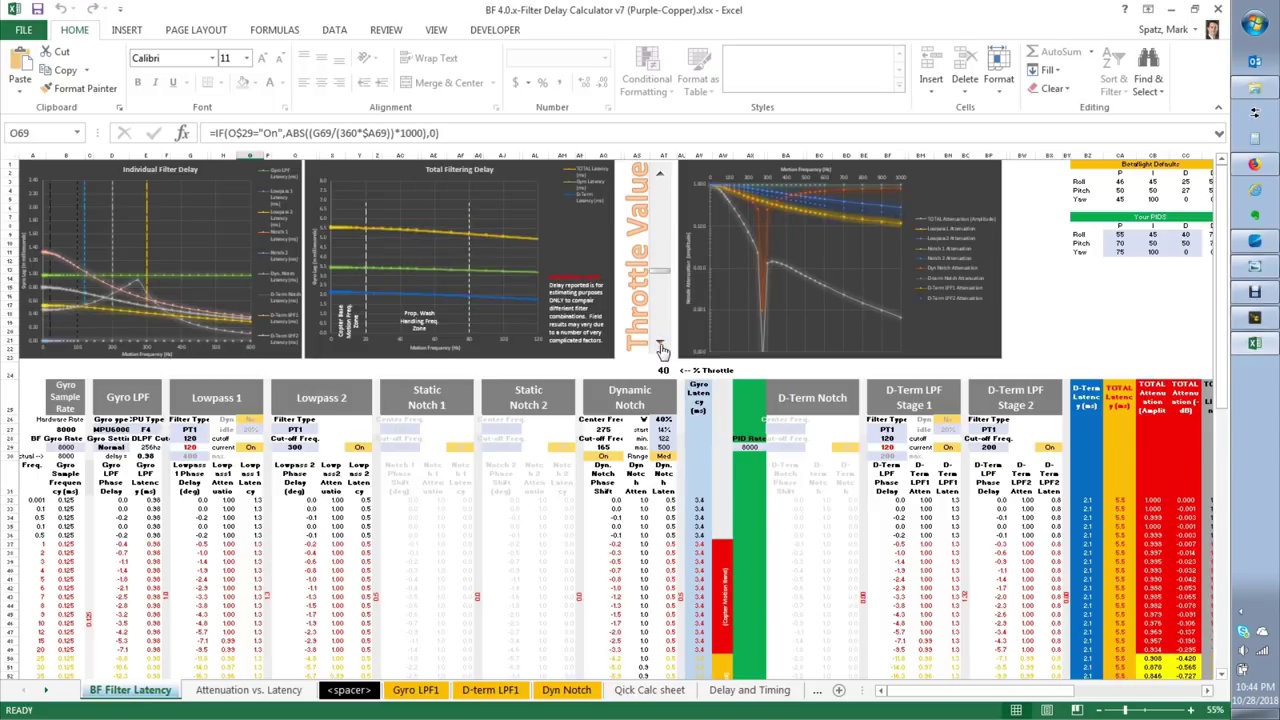
pyautogui.click(660, 176)
pyautogui.click(660, 176)
pyautogui.click(660, 176)
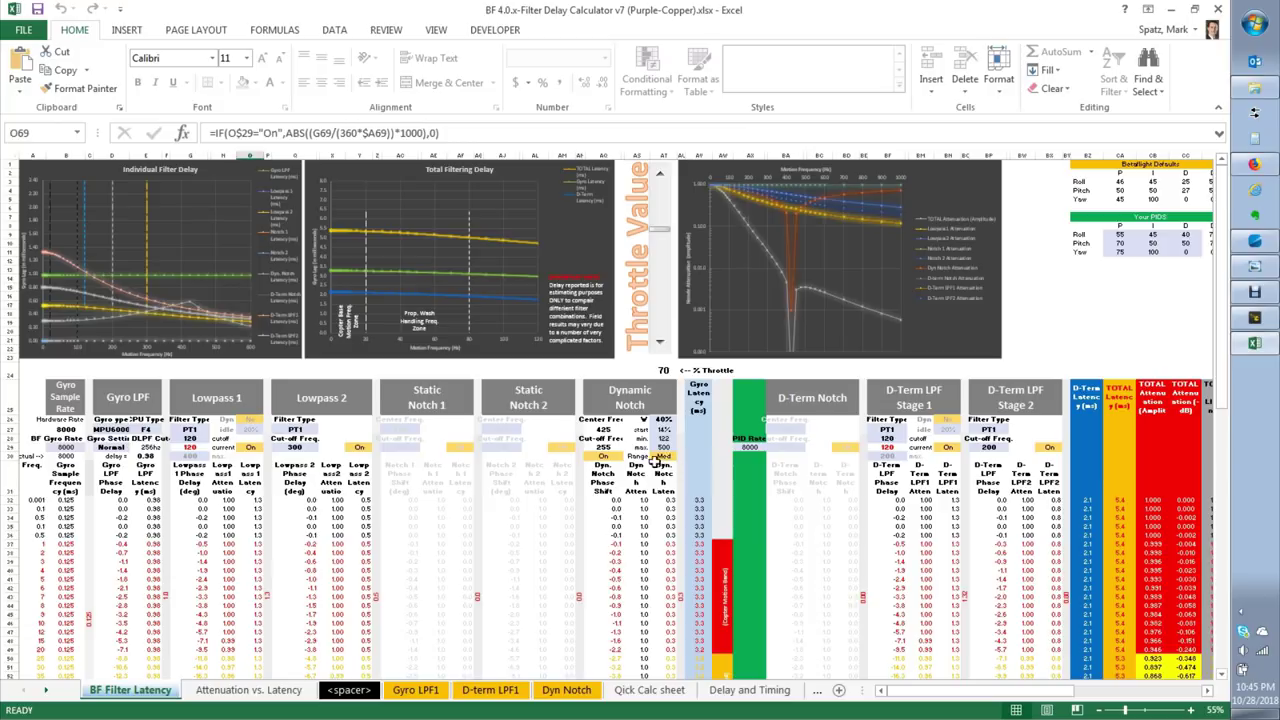
# - Inspect the Dynamic Notch cut-off frequency formula in AQ29 and the notch's delay rows
pyautogui.click(610, 440)
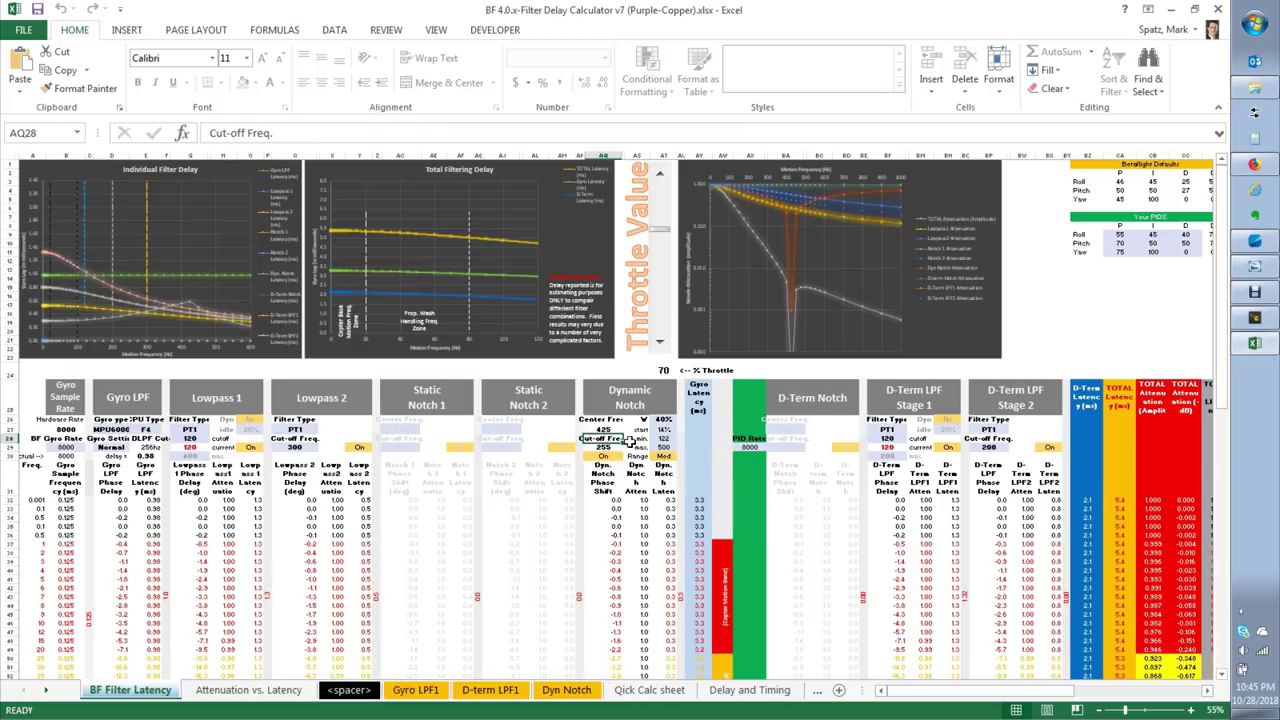
pyautogui.click(606, 448)
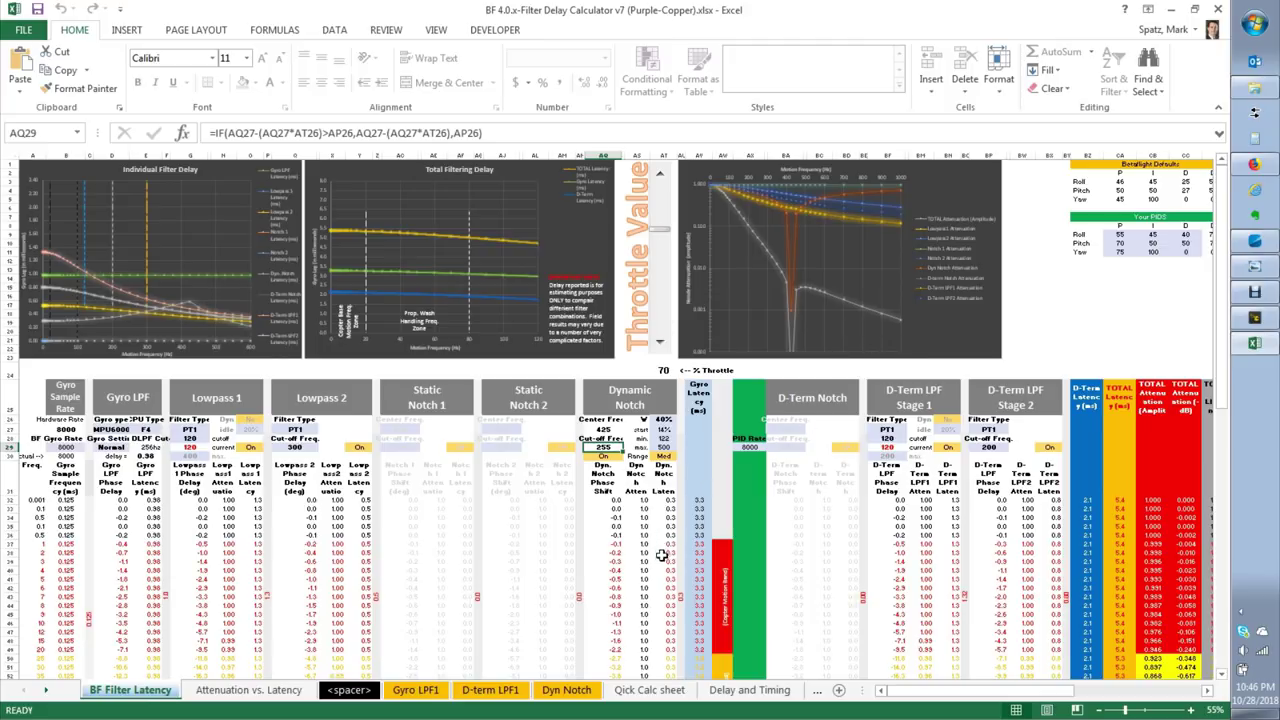
pyautogui.scroll(-2, 665, 556)
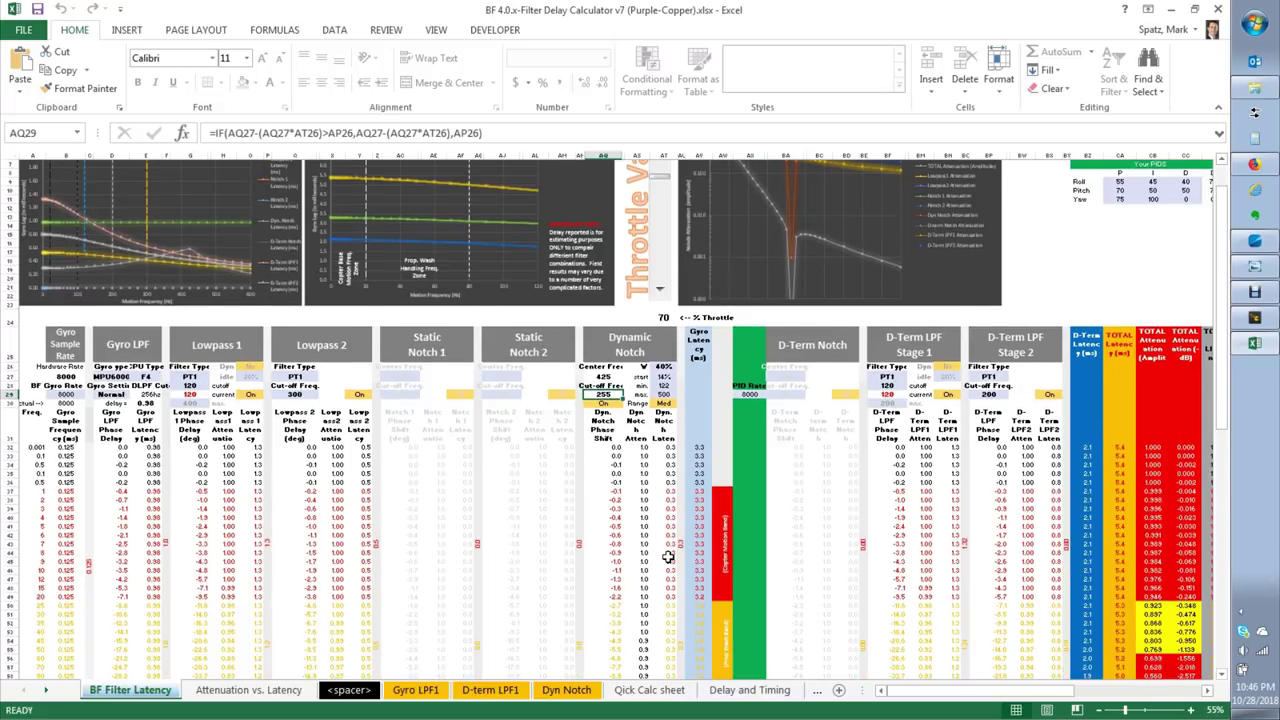
pyautogui.scroll(2, 668, 556)
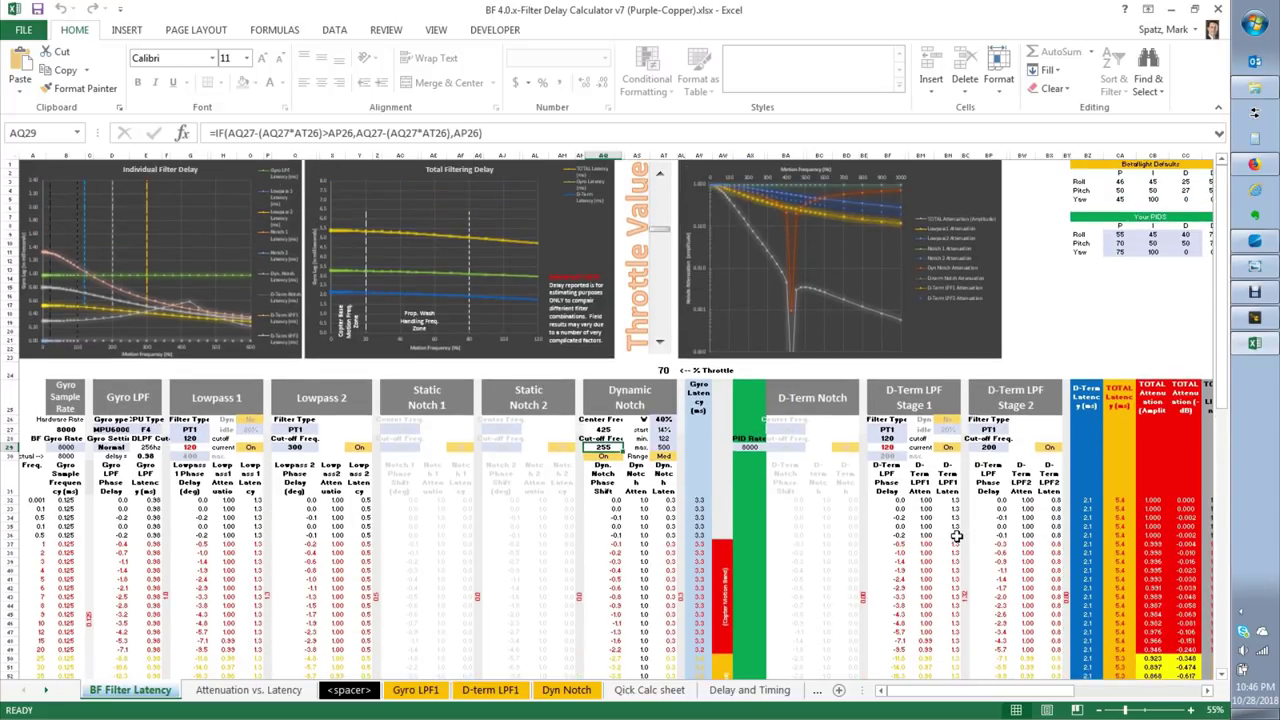
# - Compare the D-Term LPF Stage 1 latency with the Lowpass 1 latency, and inspect the Stage 1 attenuation in BM42
pyautogui.click(957, 537)
pyautogui.click(1075, 545)
pyautogui.click(955, 543)
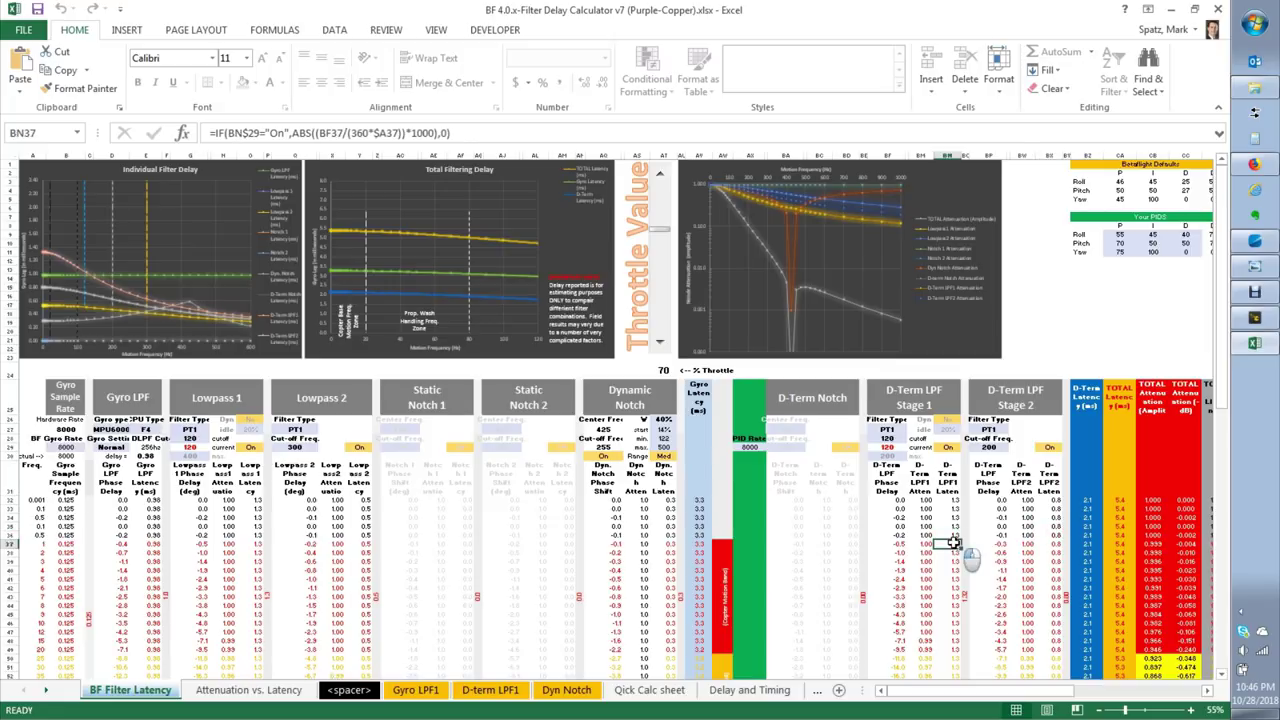
pyautogui.click(254, 535)
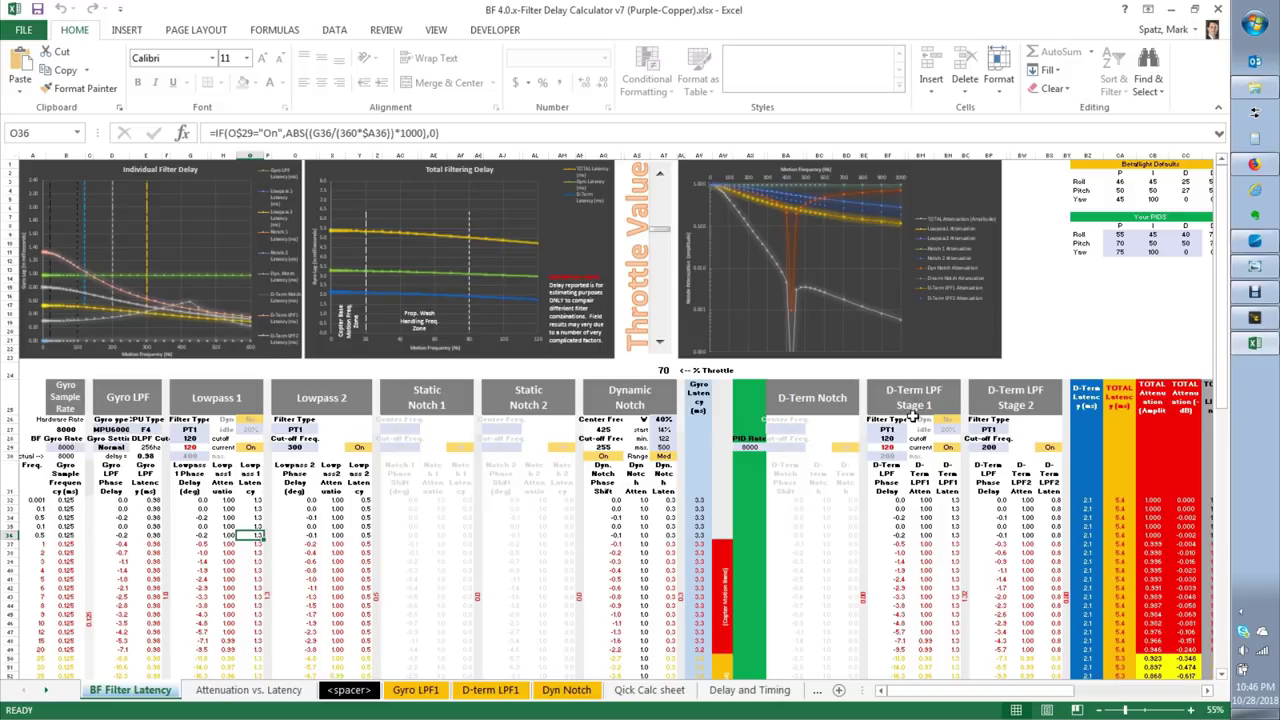
pyautogui.click(922, 587)
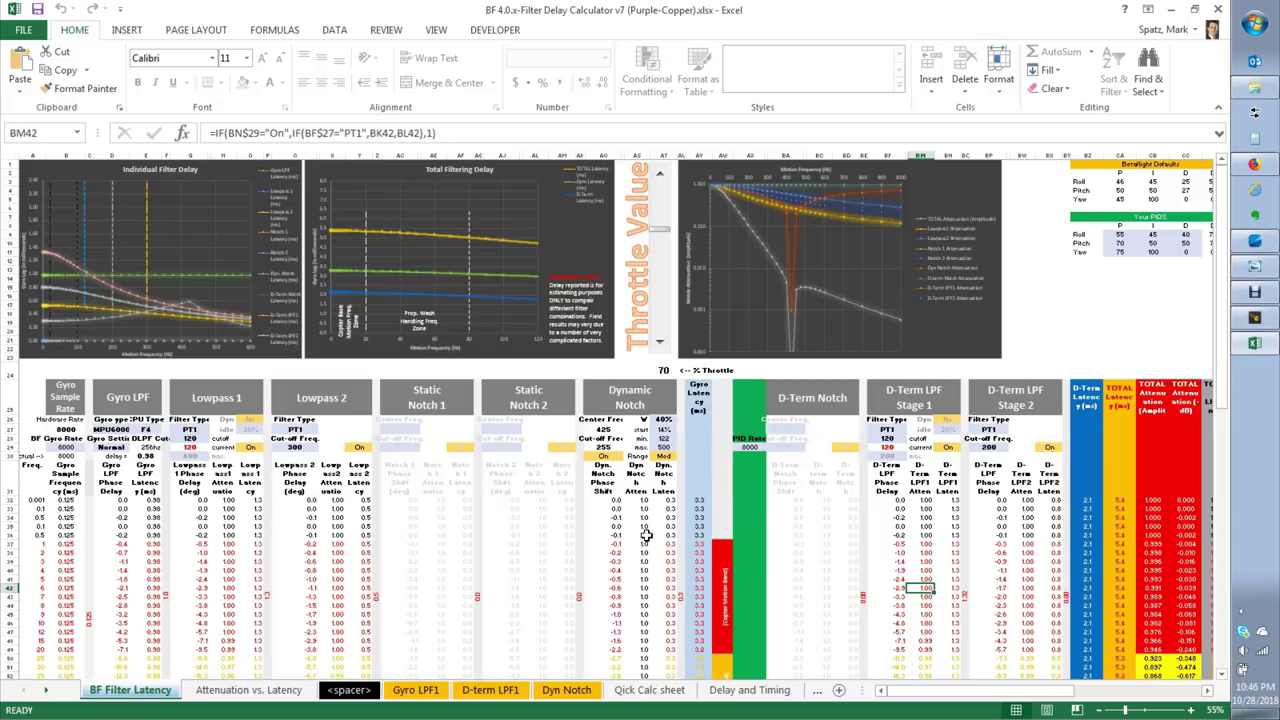
# - Examine the throttle curves on the Gyro LPF1 and D-term LPF1 sheets and the noise plots in Windows Photo Viewer
pyautogui.click(424, 693)
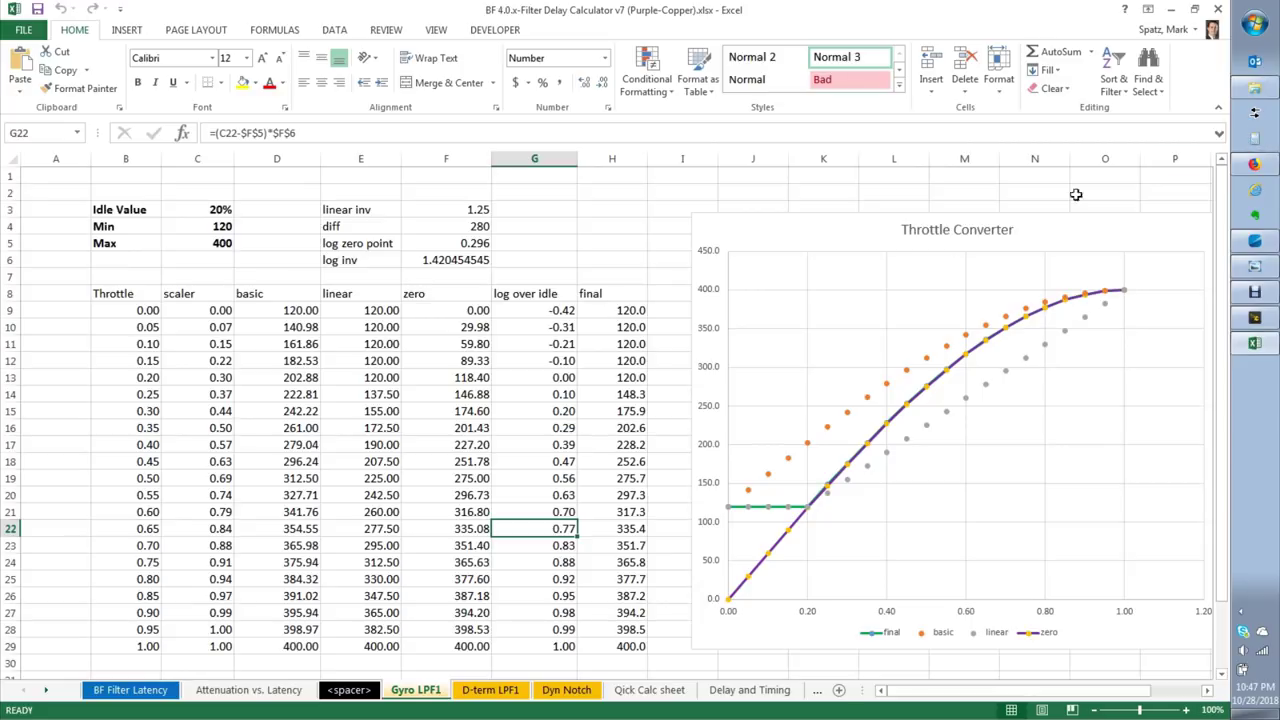
pyautogui.hotkey('alt', 'Tab')
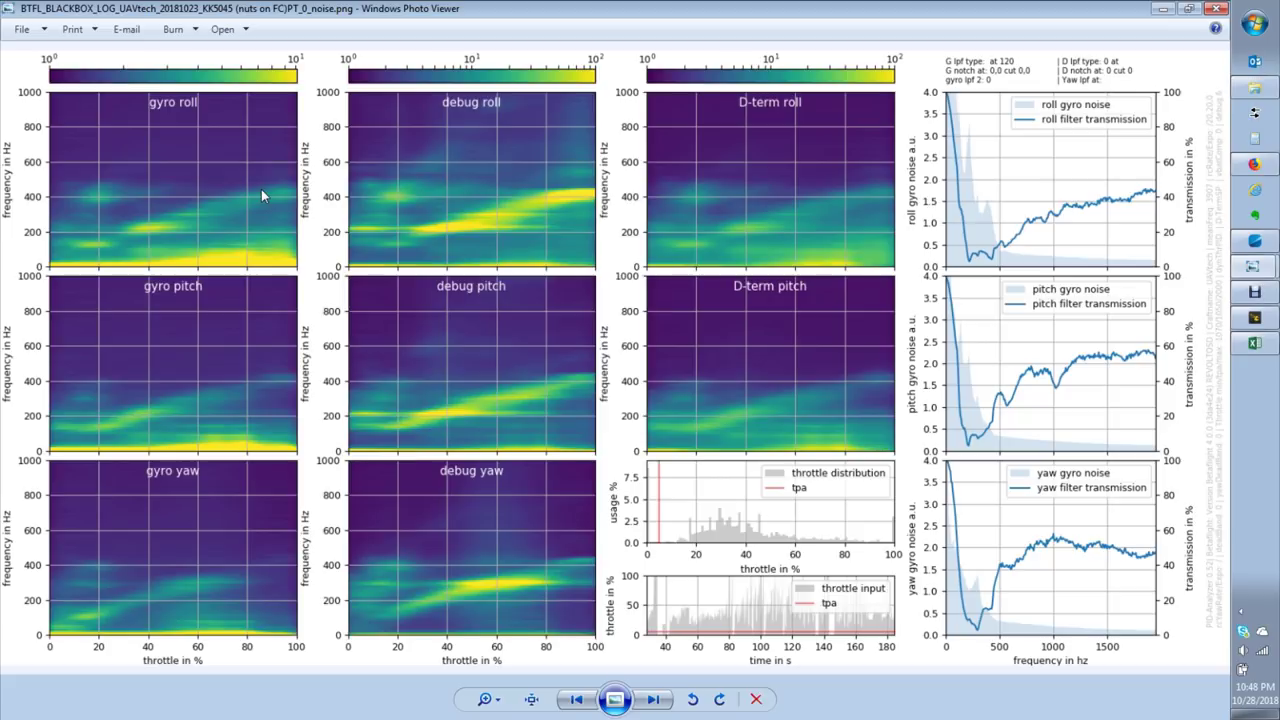
pyautogui.hotkey('alt', 'Tab')
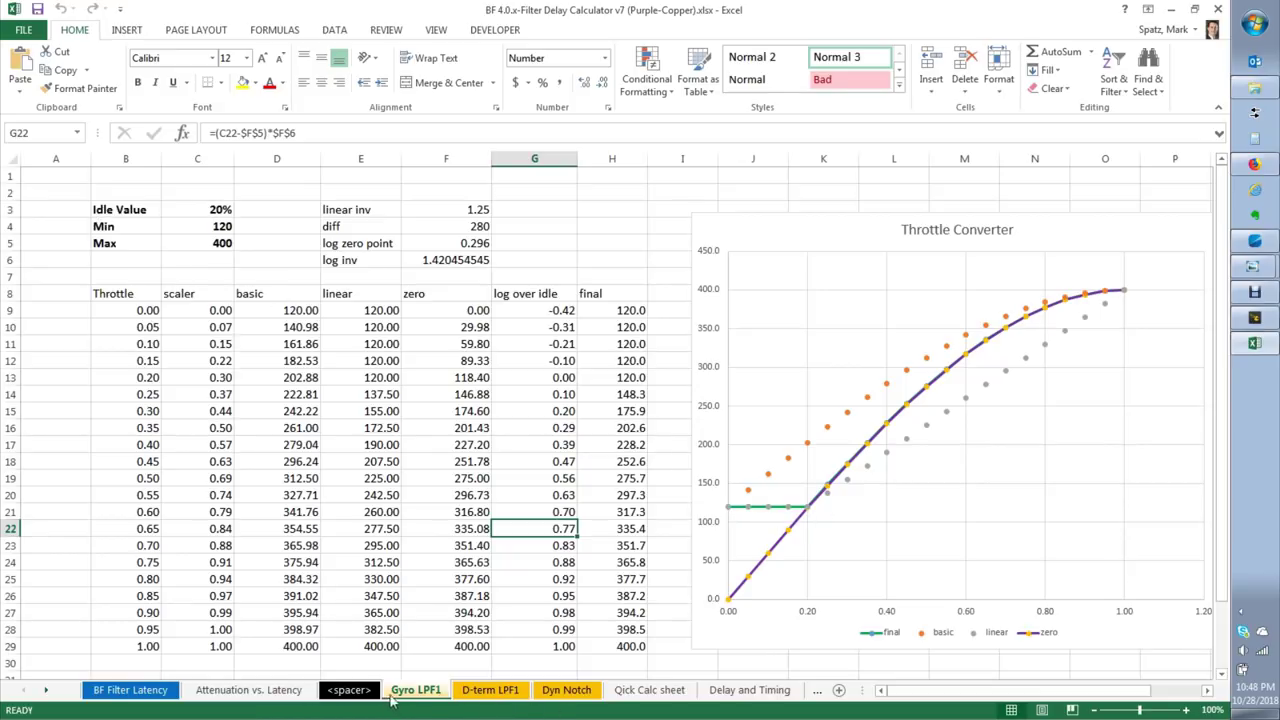
pyautogui.click(490, 690)
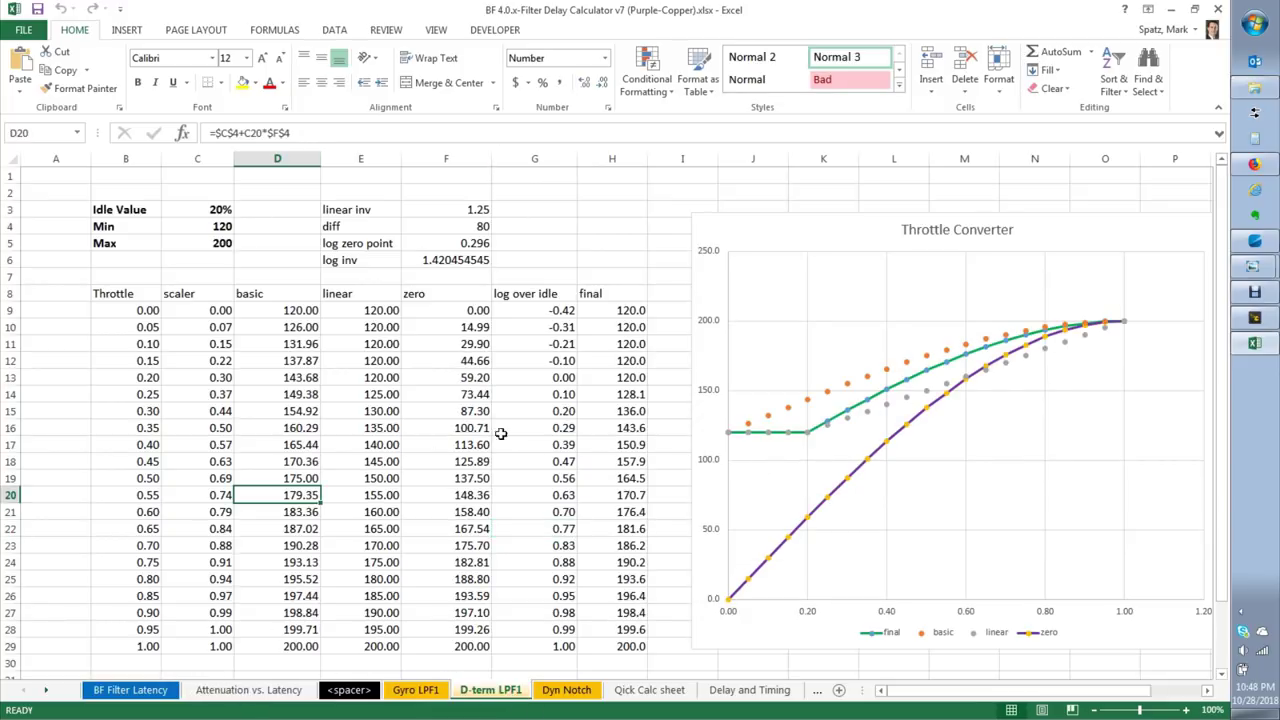
# - On the BF Filter Latency sheet, check the Lowpass 1 cutoff and switch the Lowpass 2 filter off and back on
pyautogui.click(130, 690)
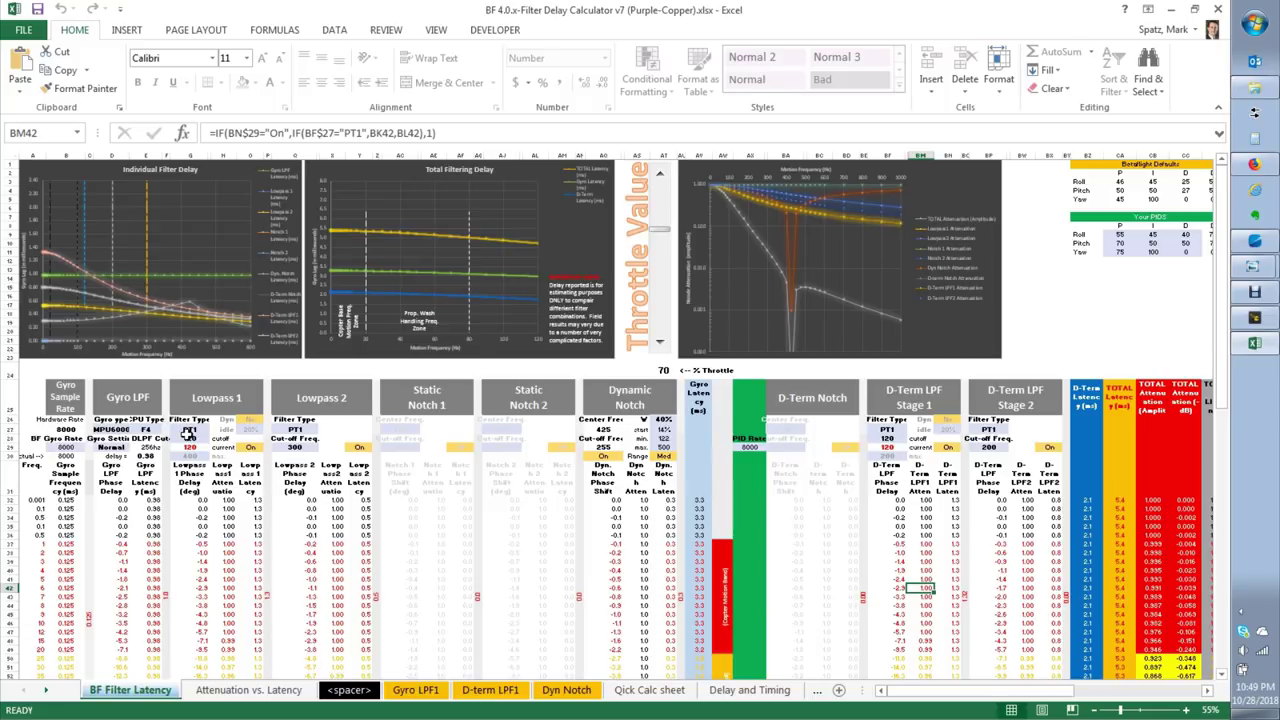
pyautogui.click(191, 439)
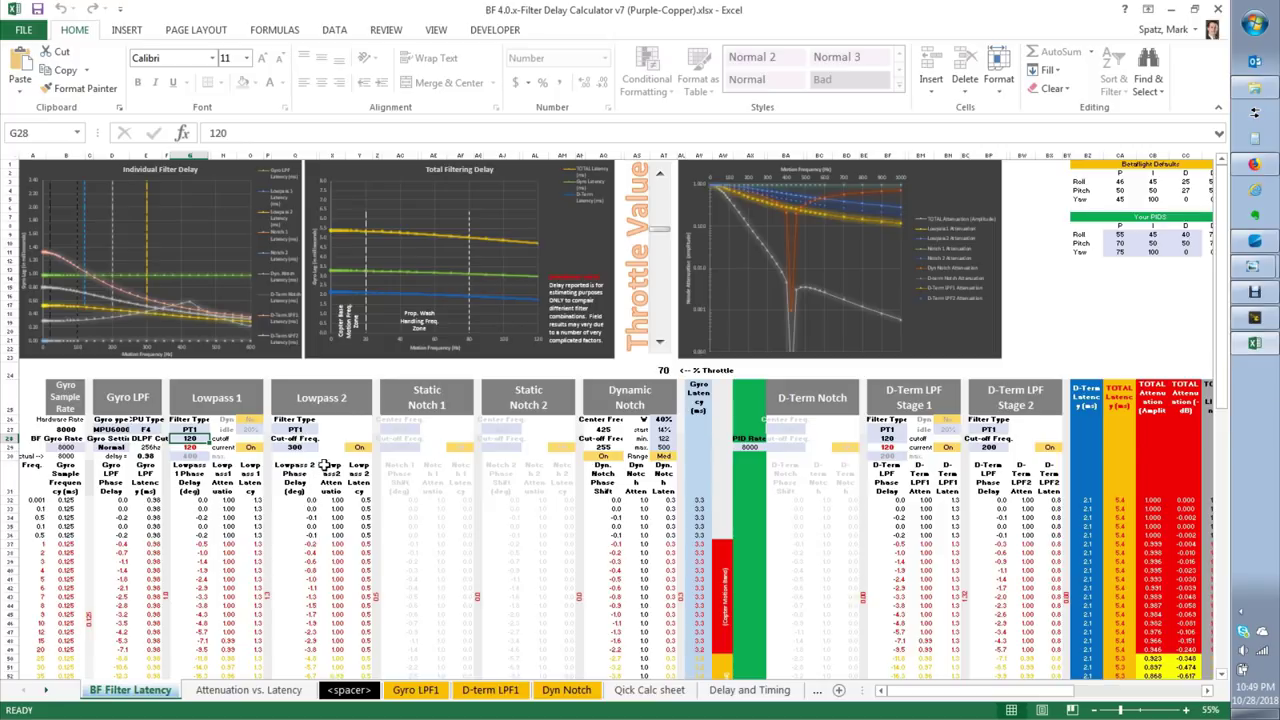
pyautogui.click(352, 449)
pyautogui.click(376, 448)
pyautogui.click(368, 461)
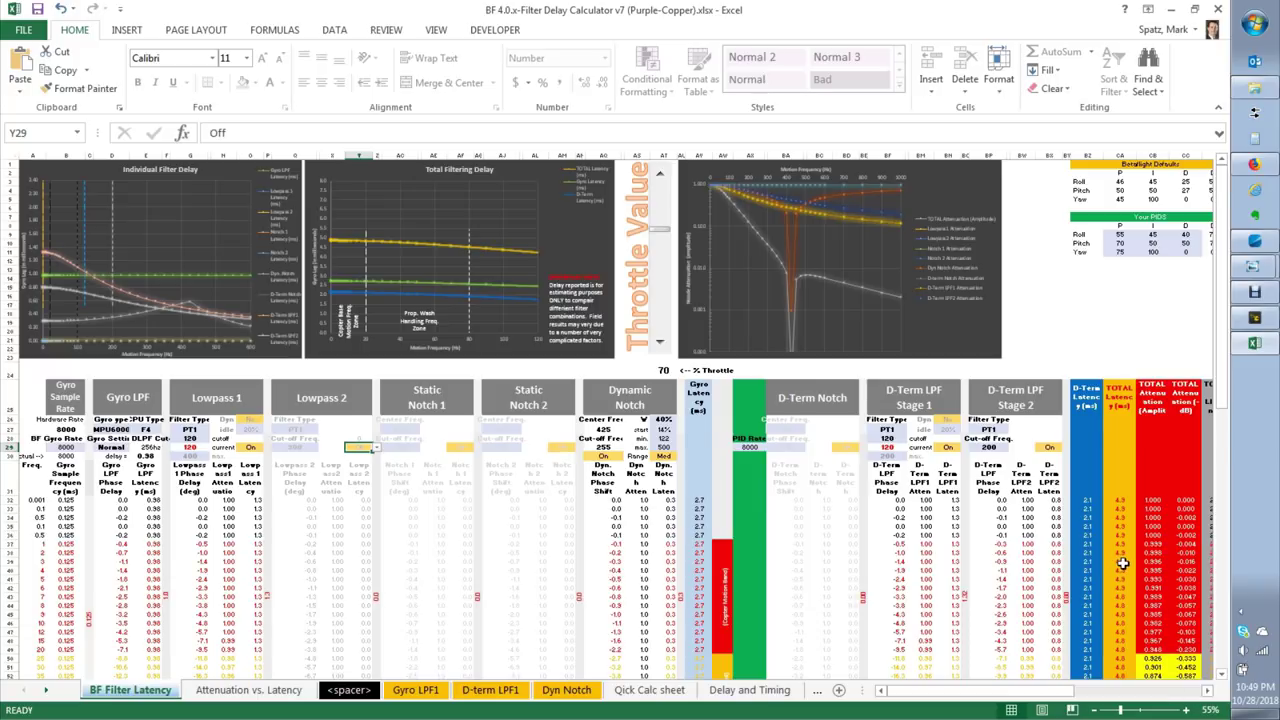
pyautogui.click(377, 447)
pyautogui.click(368, 455)
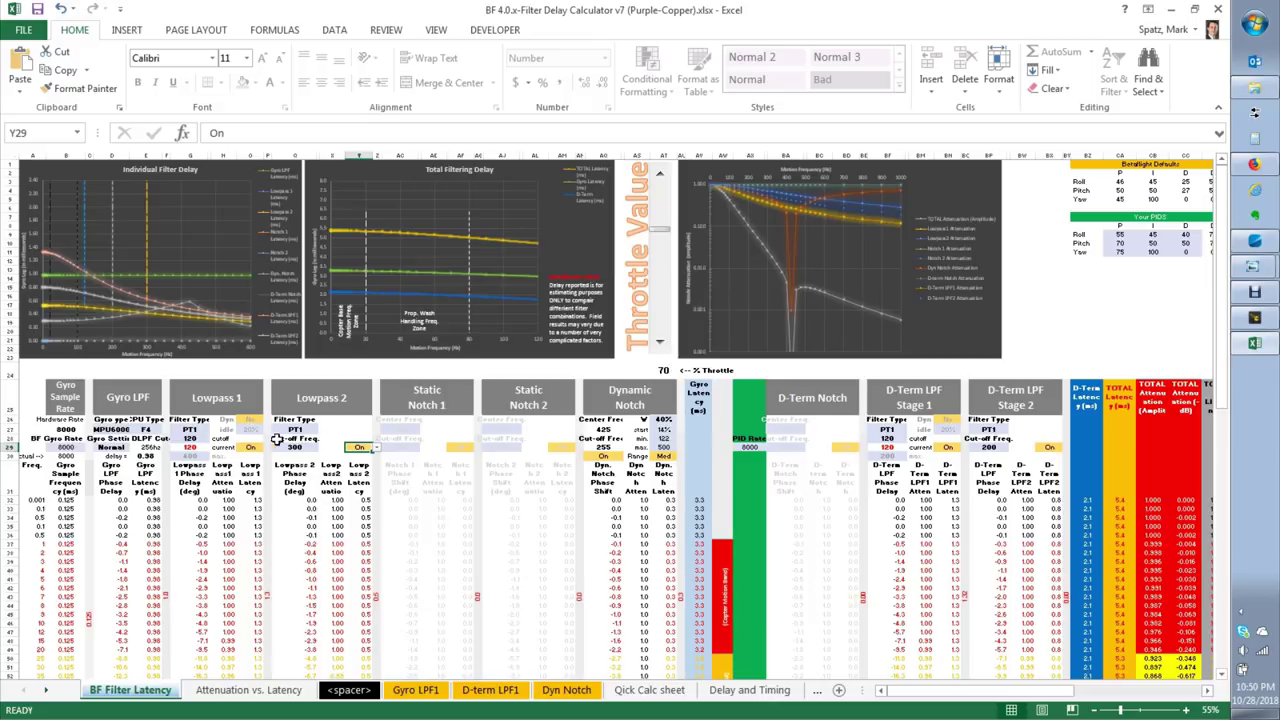
# - Inspect Lowpass 1's minimum cutoff in G28, maximum cutoff in G30 and idle throttle percentage in O27
pyautogui.click(201, 438)
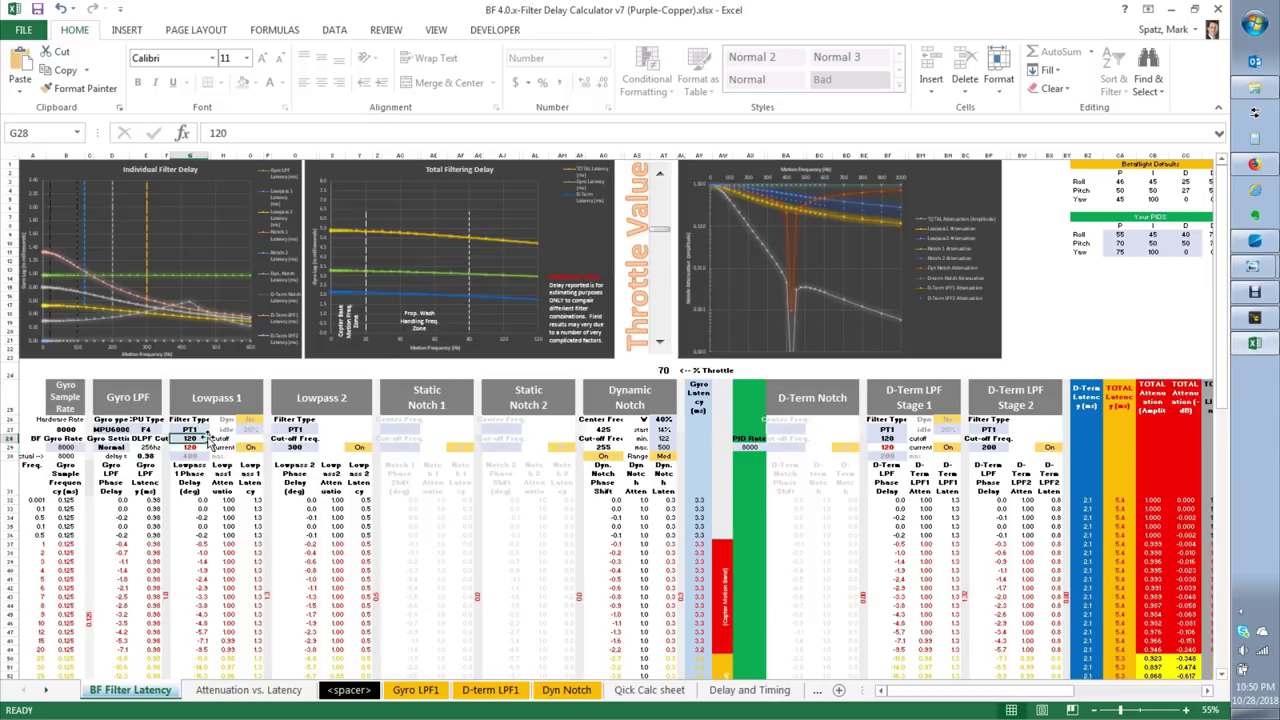
pyautogui.click(197, 455)
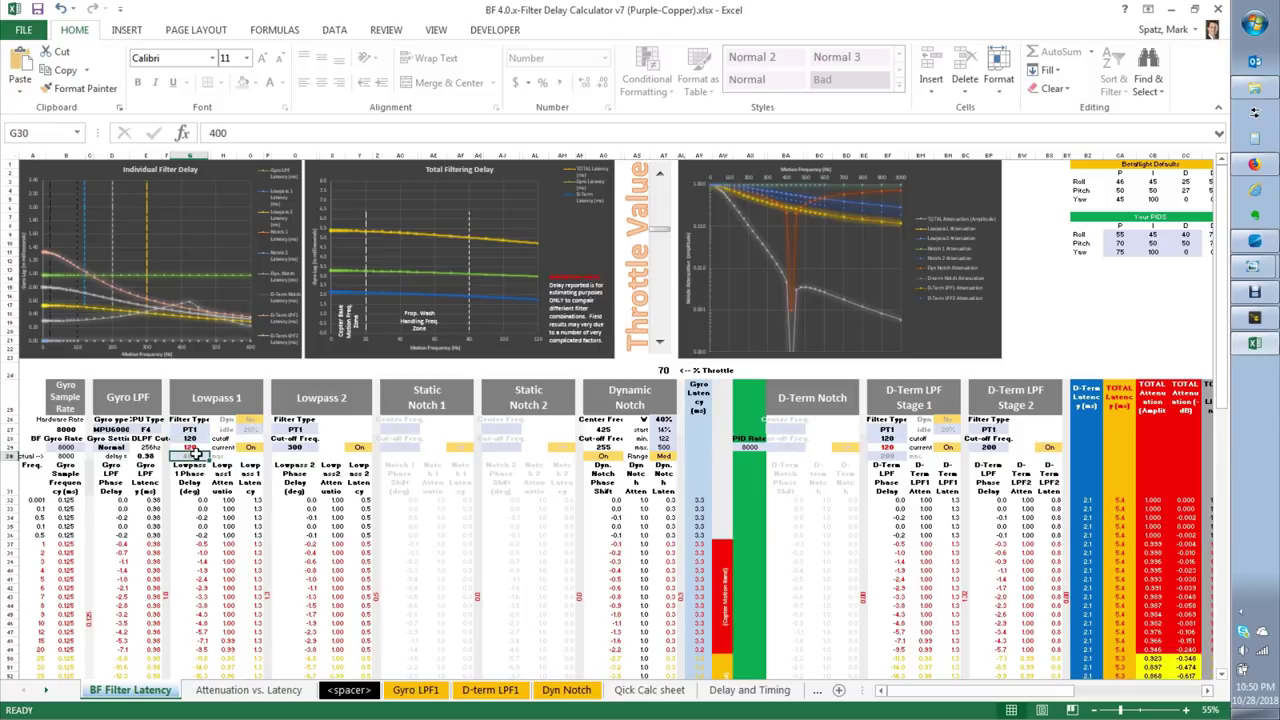
pyautogui.click(250, 431)
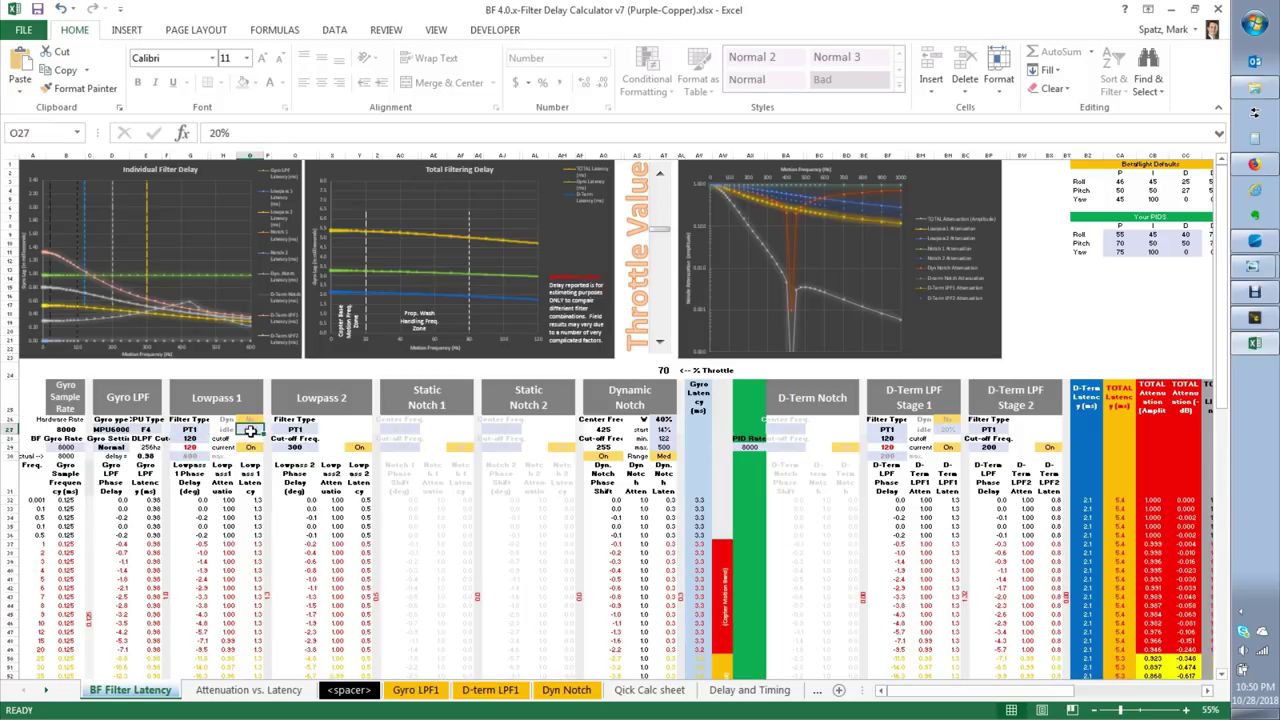
pyautogui.hotkey('ctrl', 'c')
pyautogui.click(184, 437)
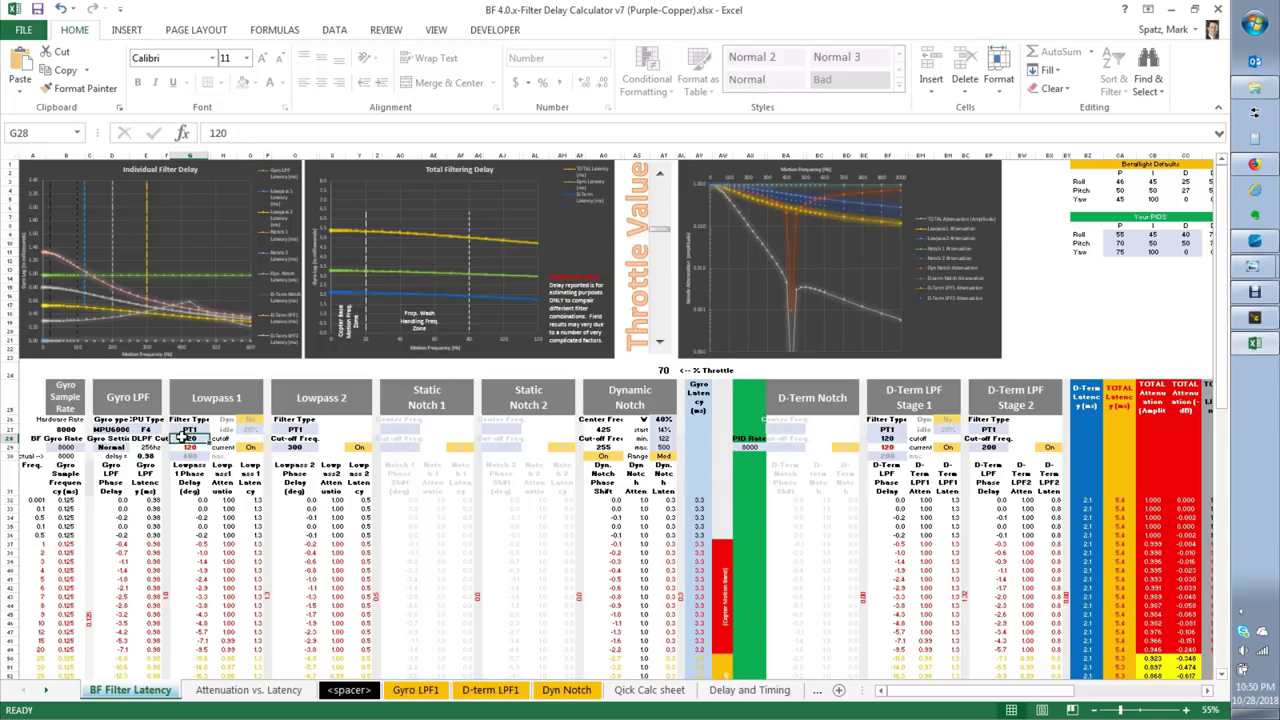
pyautogui.click(250, 429)
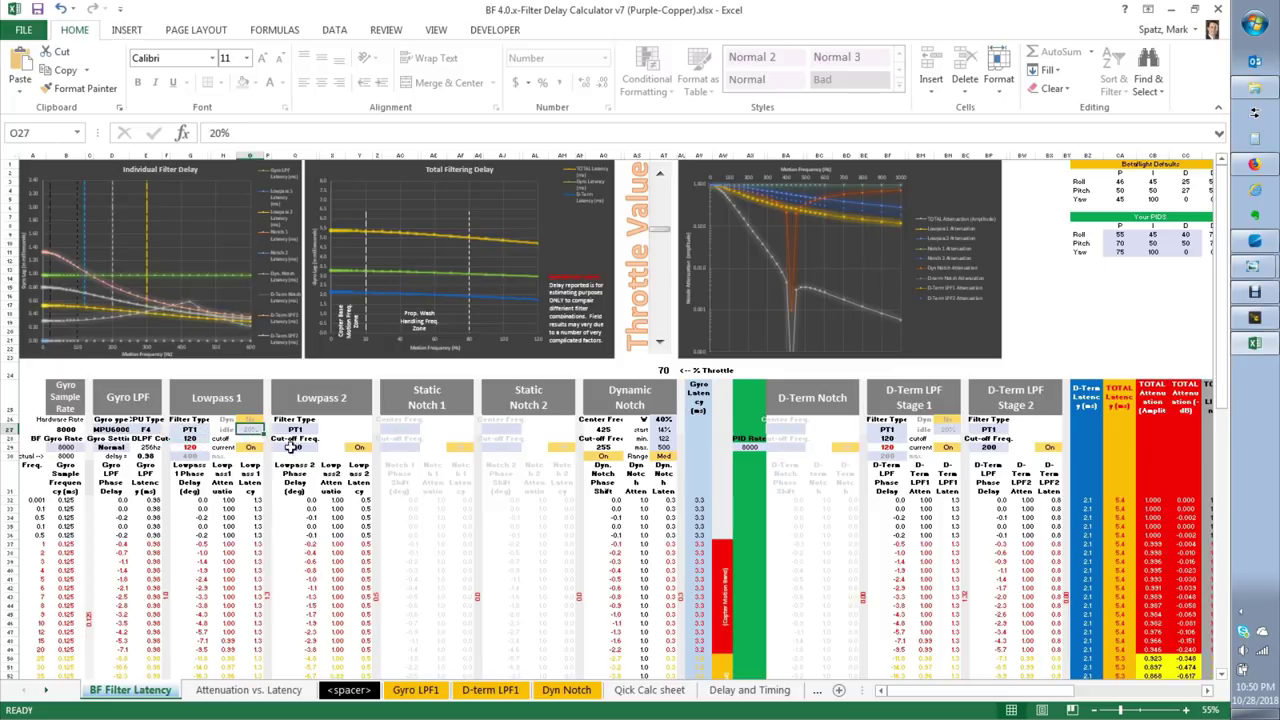
pyautogui.click(196, 438)
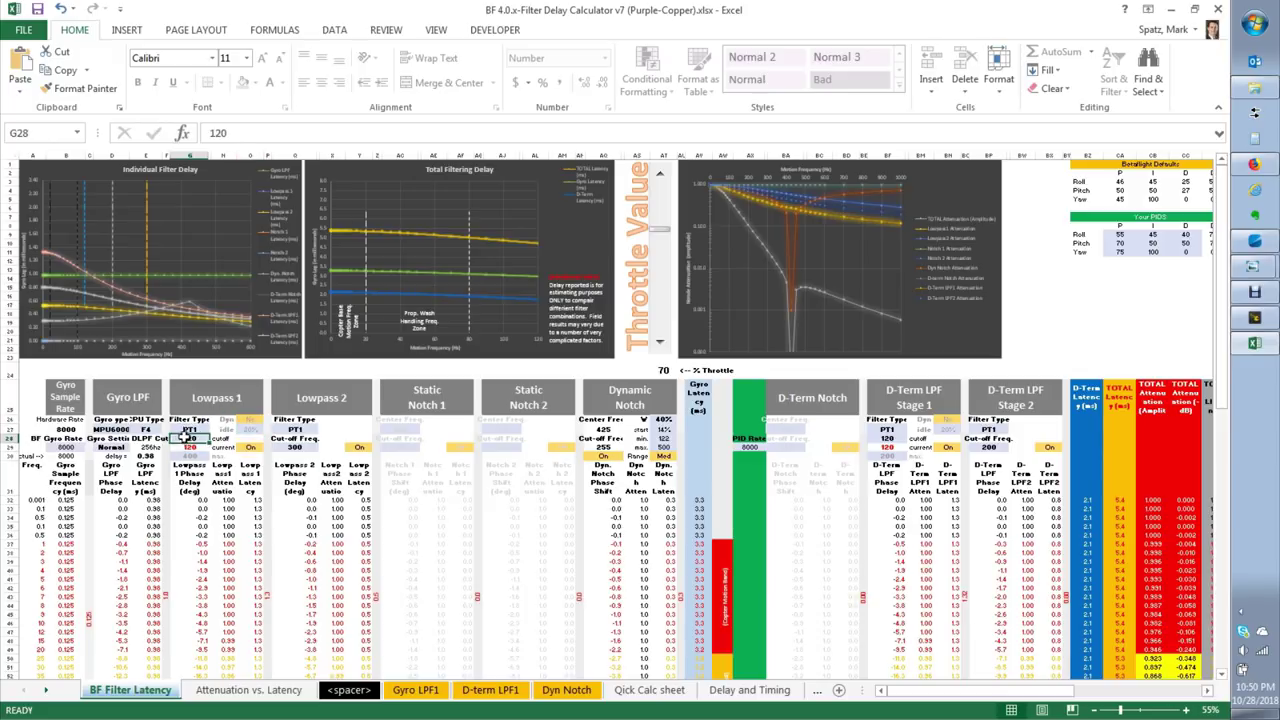
pyautogui.click(190, 456)
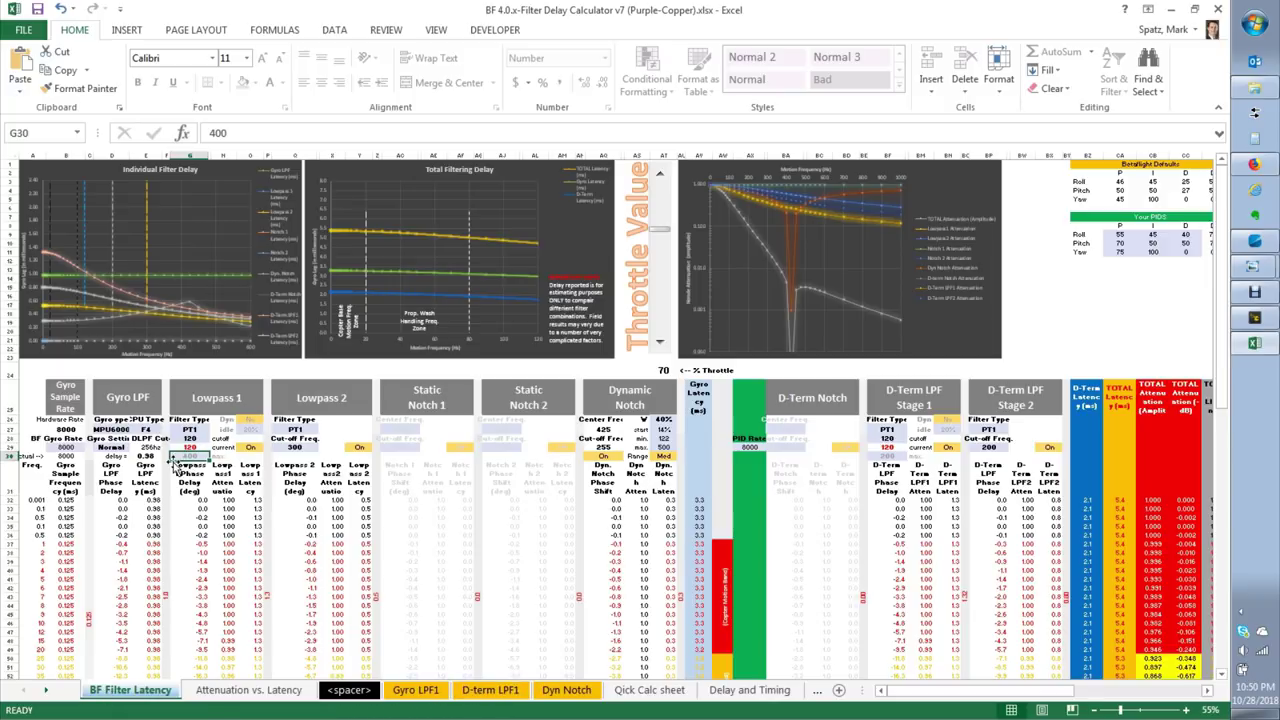
# - Set the dynamic option to Yes for both Lowpass 1 and D-Term LPF Stage 1, and check the total latency in CA32
pyautogui.click(258, 420)
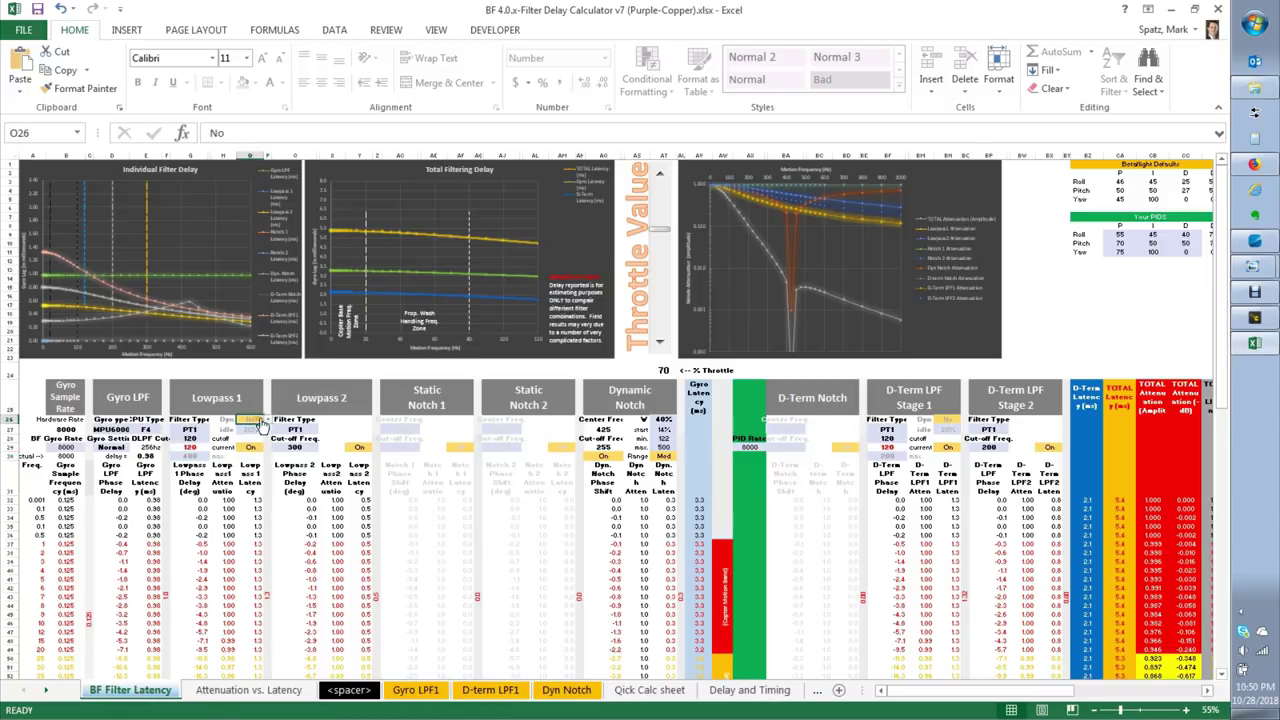
pyautogui.click(267, 420)
pyautogui.click(252, 439)
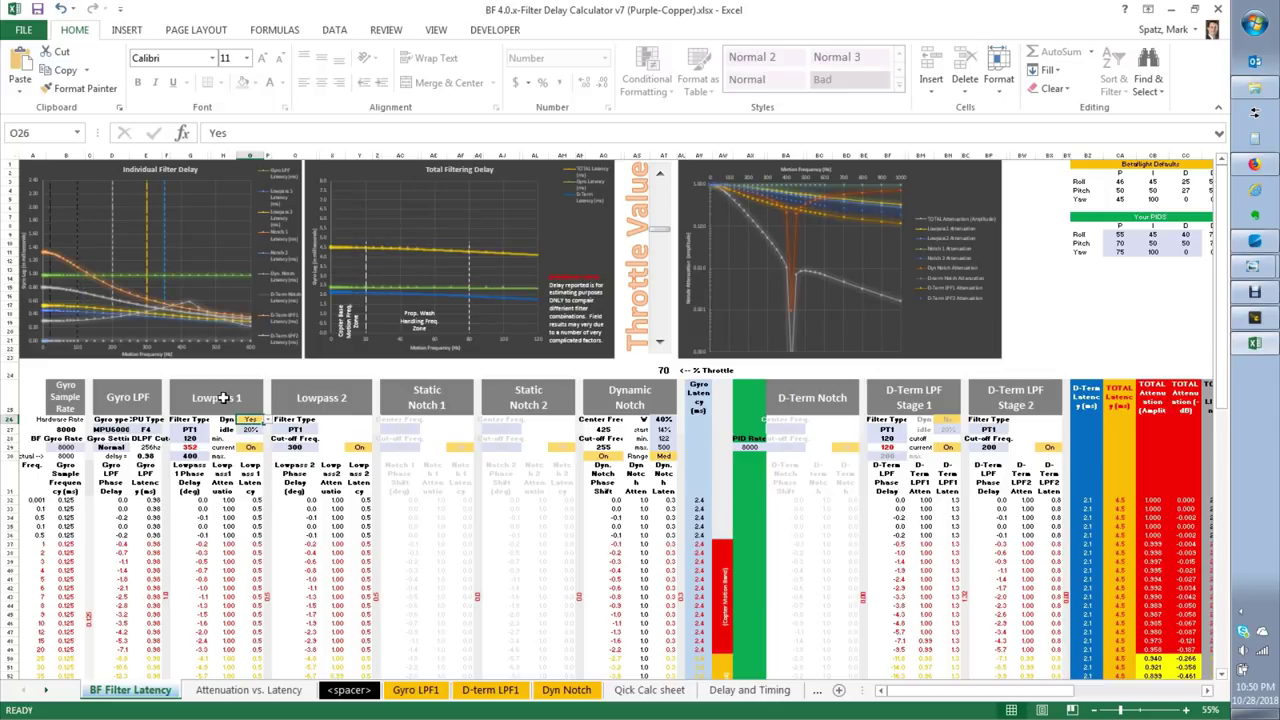
pyautogui.click(950, 420)
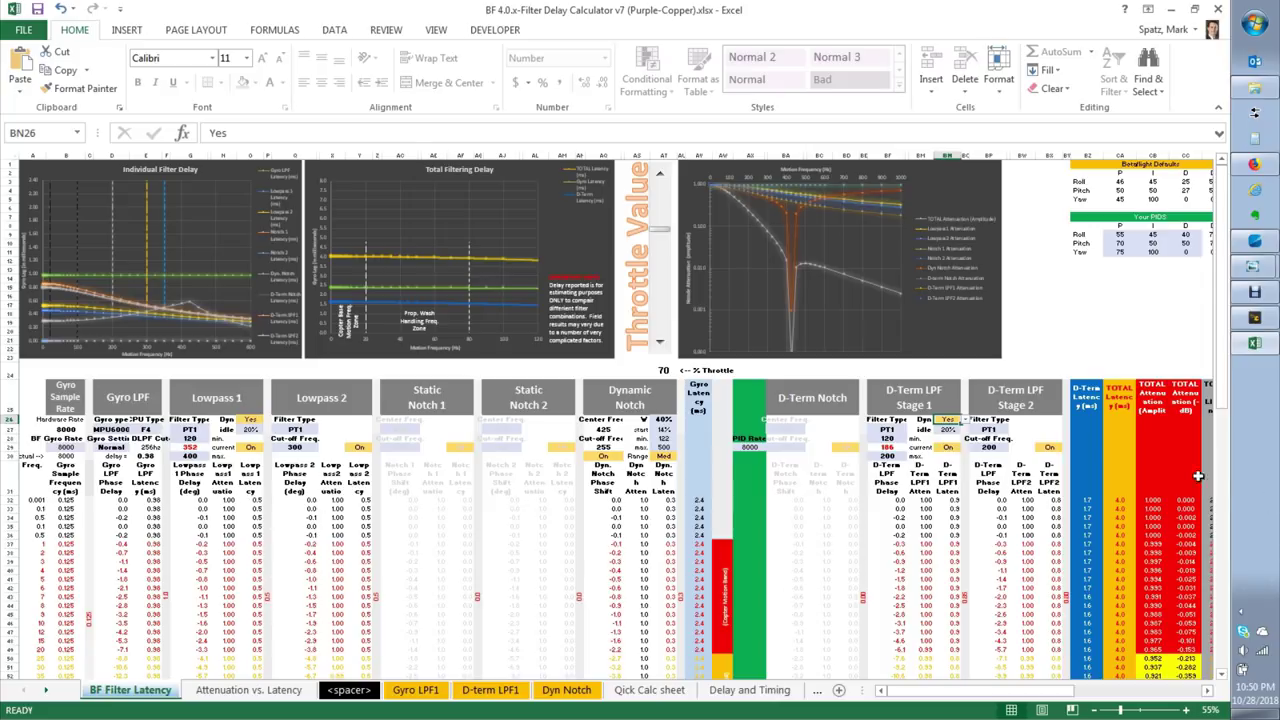
pyautogui.click(1121, 498)
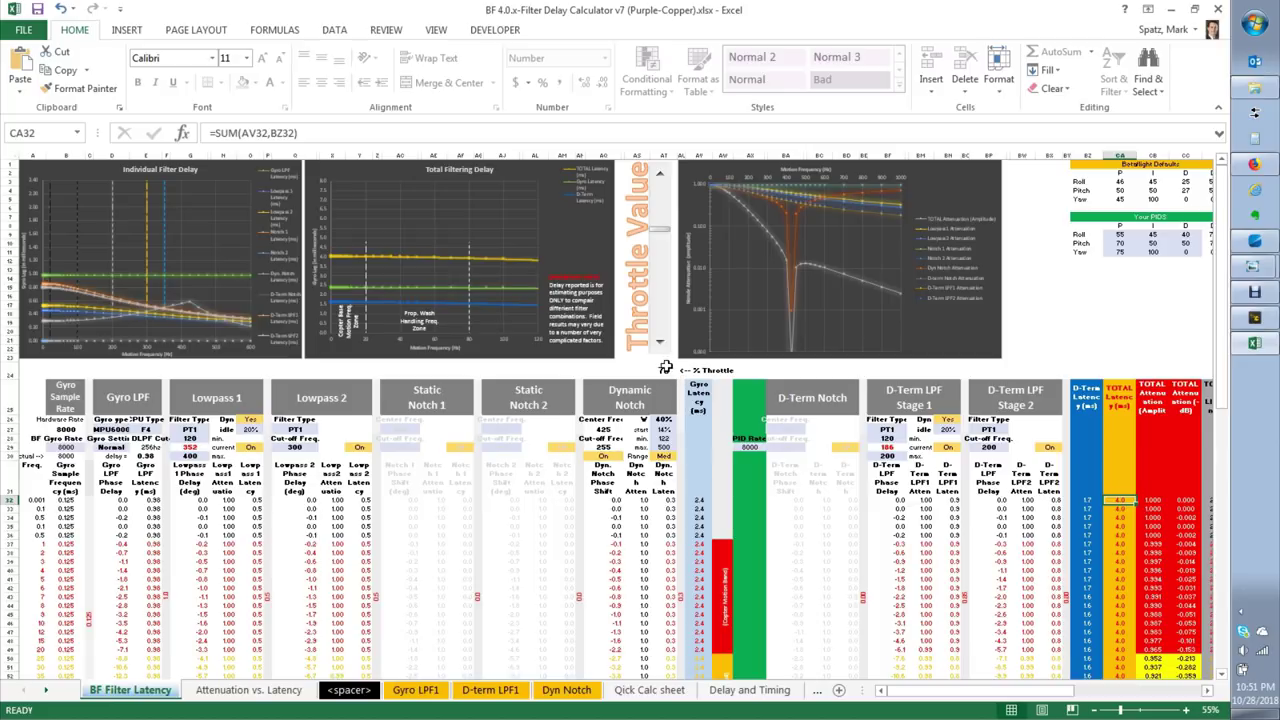
# - Change the D-Term LPF Stage 1 and Stage 2 filter types to BiQUAD, and check Stage 1's current cutoff and attenuation
pyautogui.click(887, 429)
pyautogui.click(911, 429)
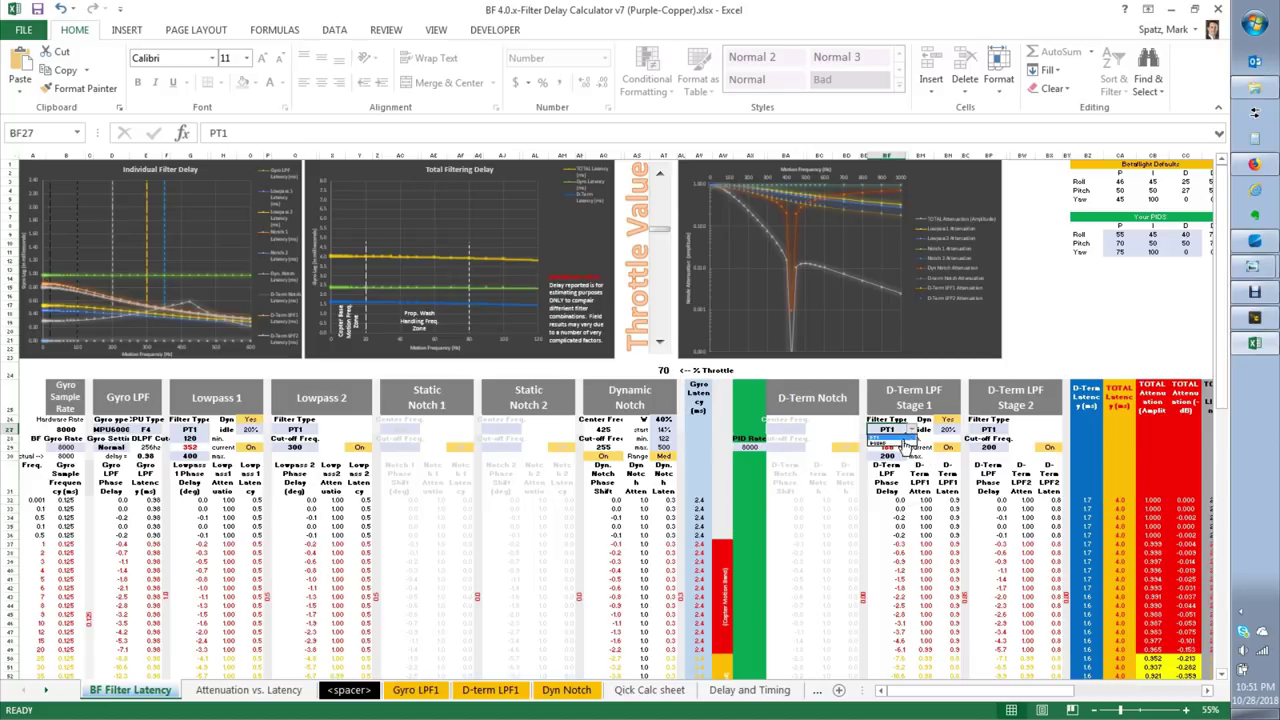
pyautogui.click(905, 447)
pyautogui.click(988, 429)
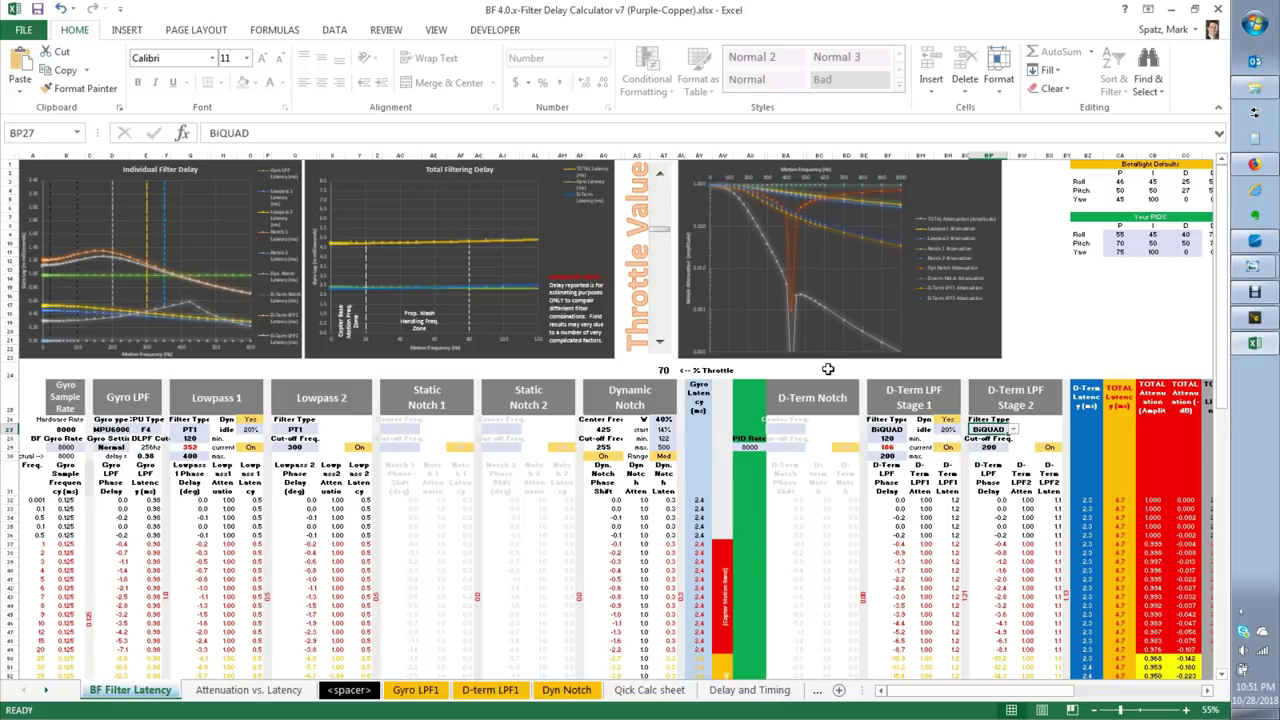
pyautogui.click(886, 448)
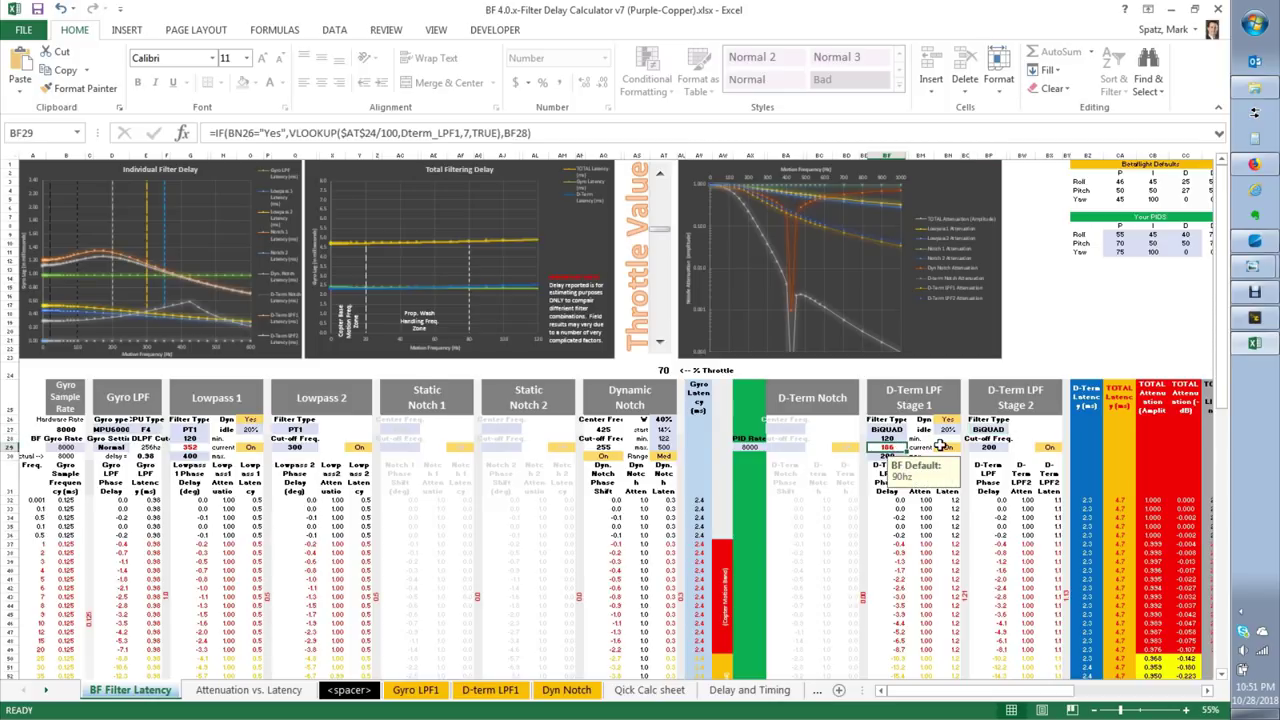
pyautogui.scroll(-1, 930, 480)
pyautogui.click(926, 509)
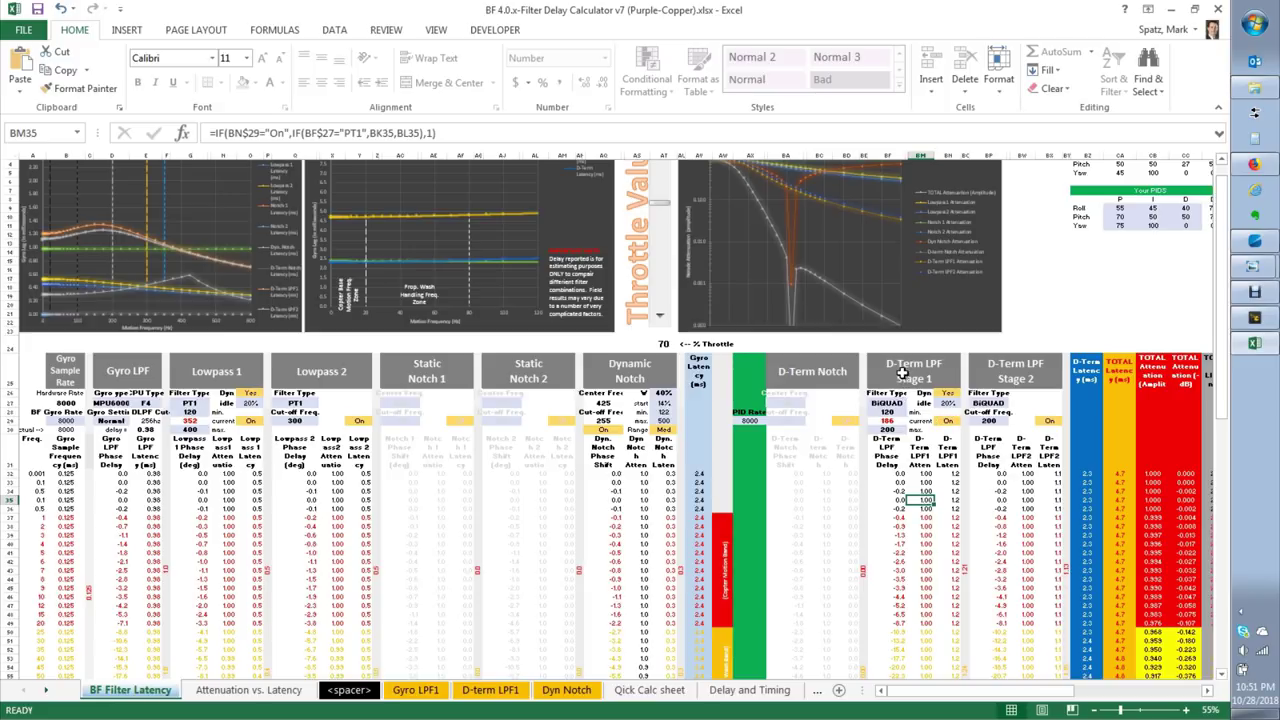
pyautogui.scroll(1, 790, 390)
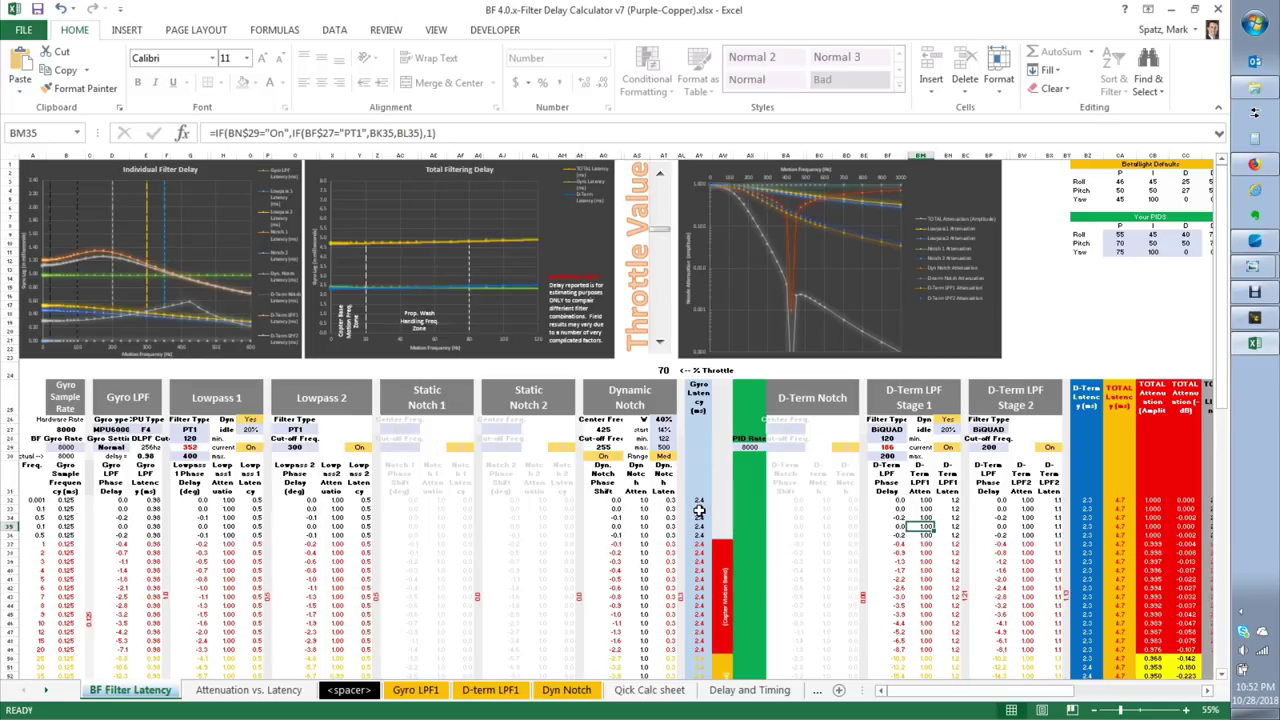
# - Switch the Lowpass 2 filter off and lower the throttle value to 30% to compare the filter delays
pyautogui.click(362, 447)
pyautogui.click(376, 448)
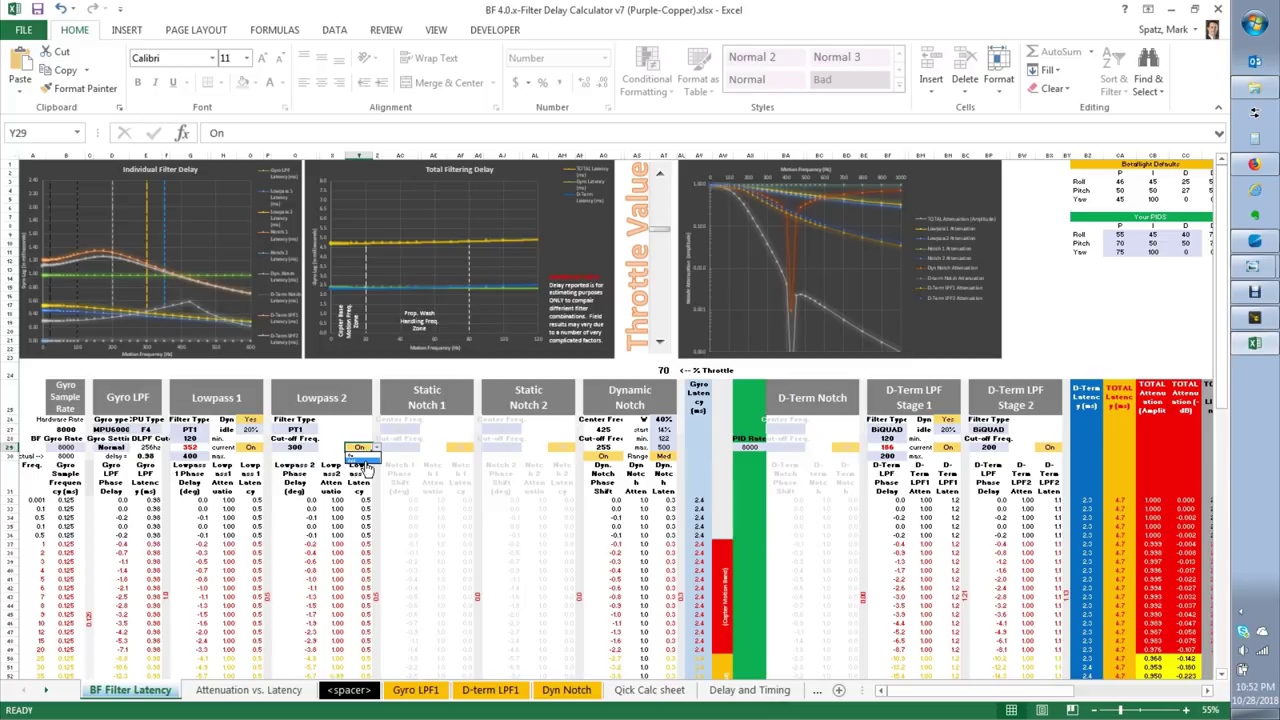
pyautogui.click(362, 461)
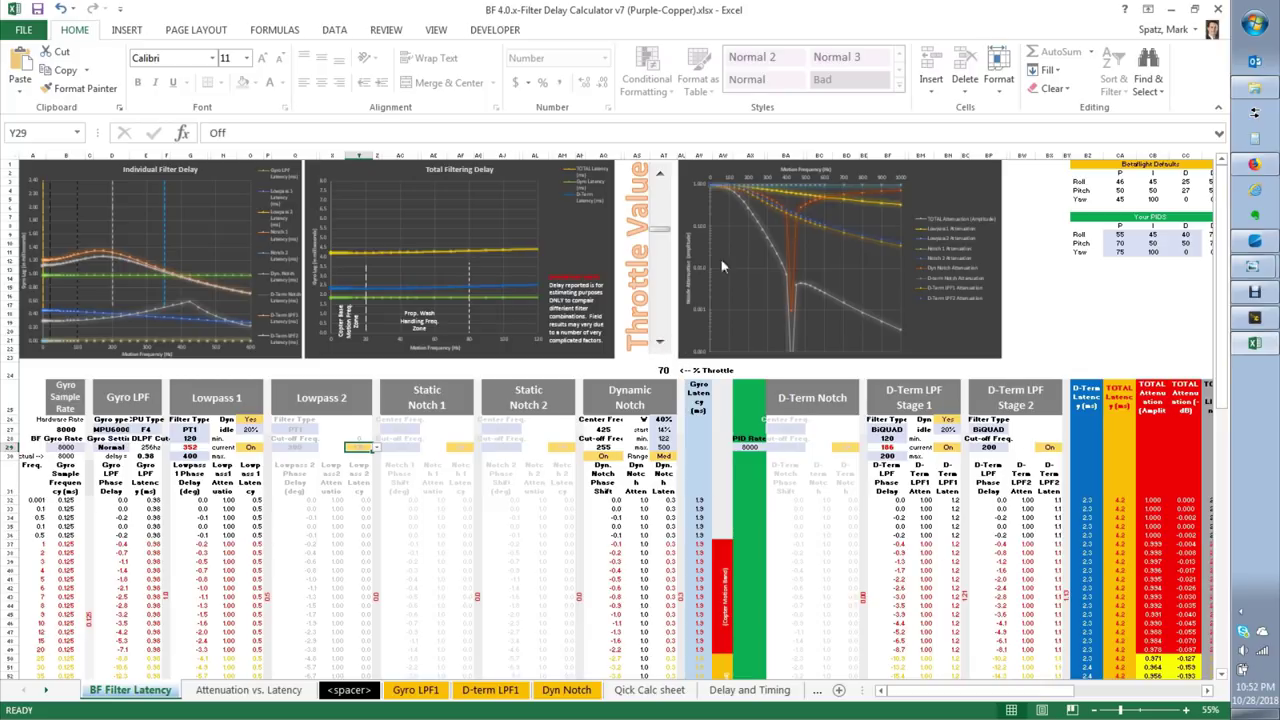
pyautogui.click(660, 346)
pyautogui.click(660, 346)
pyautogui.click(660, 346)
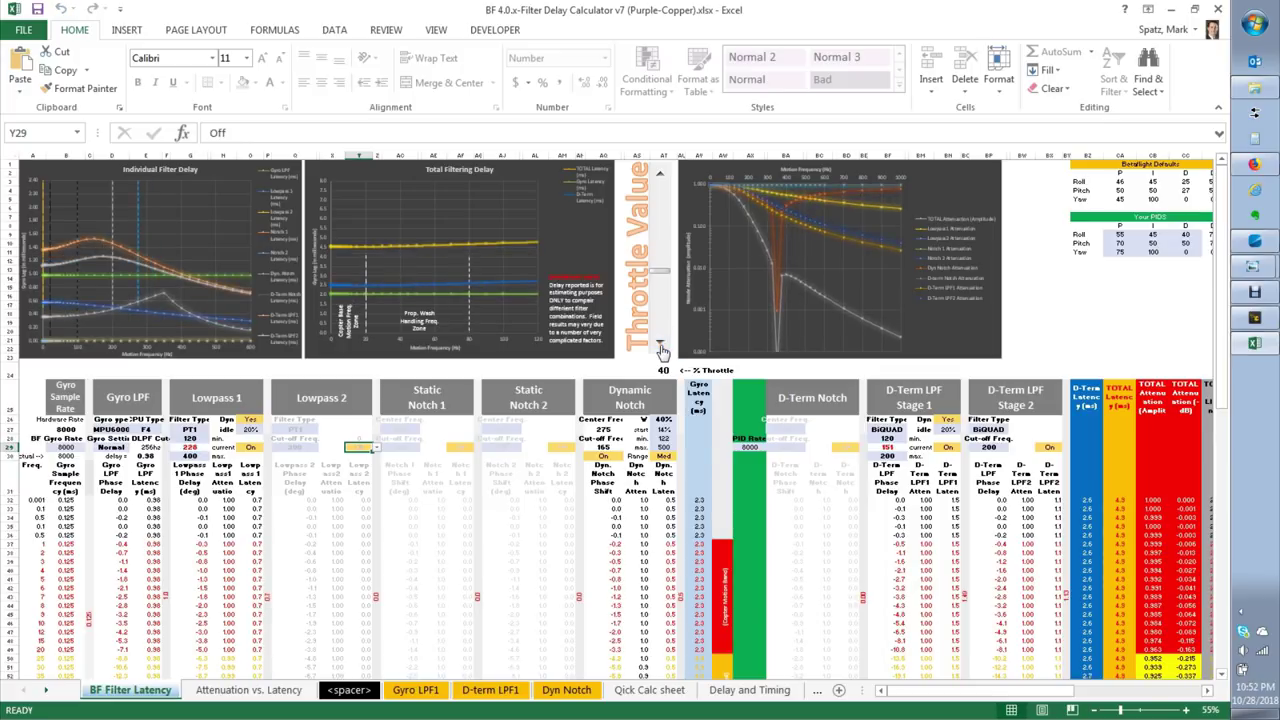
pyautogui.click(660, 346)
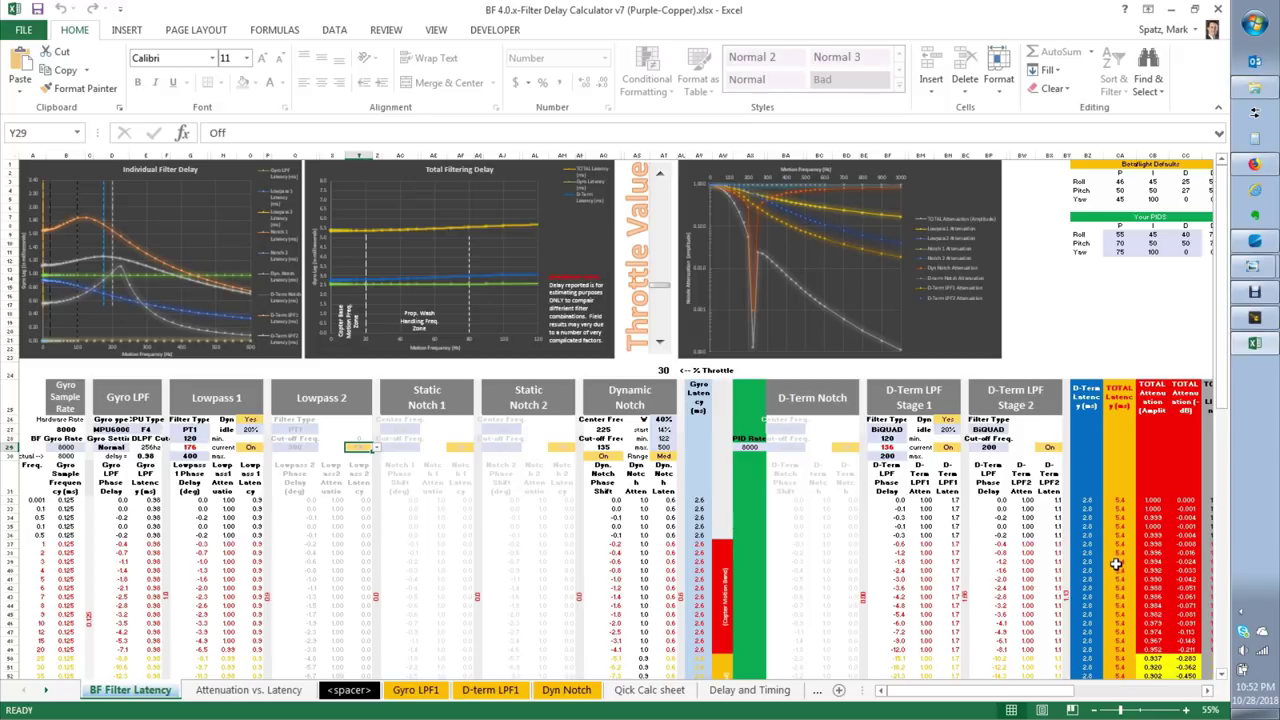
# - Switch the Lowpass 2 filter back on and raise the throttle value to 80%
pyautogui.click(376, 448)
pyautogui.click(370, 454)
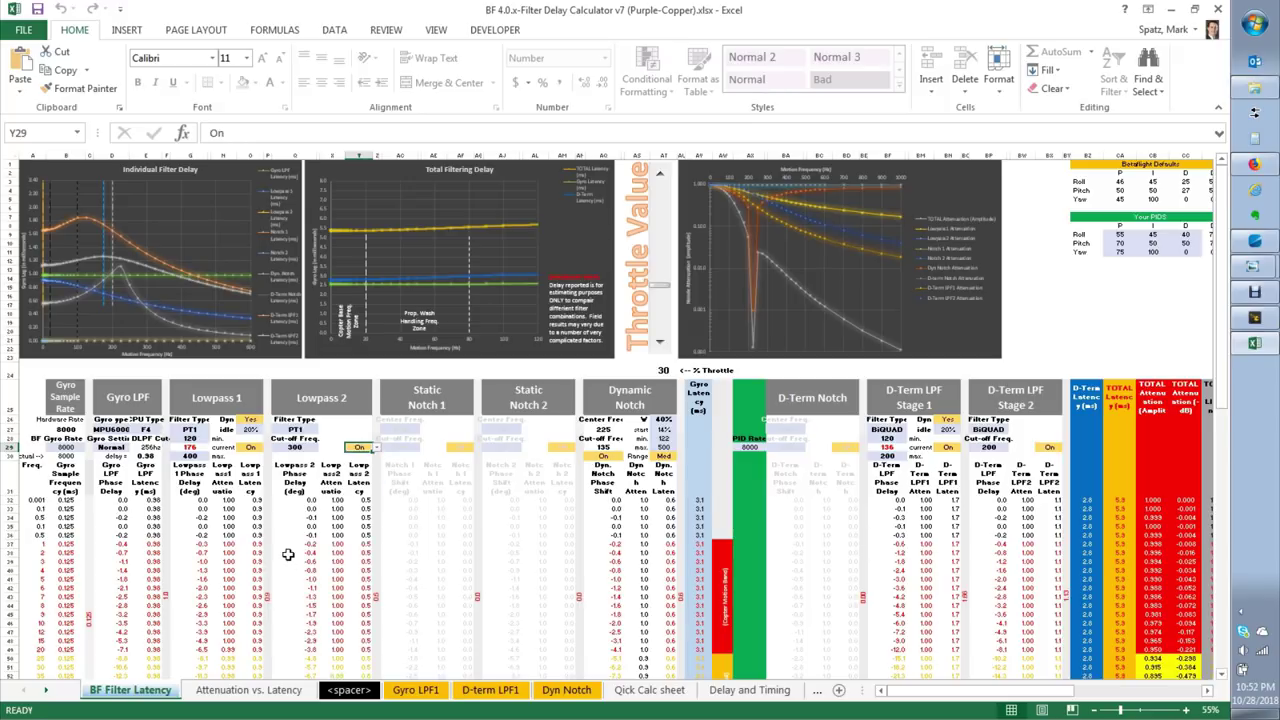
pyautogui.click(660, 174)
pyautogui.click(660, 174)
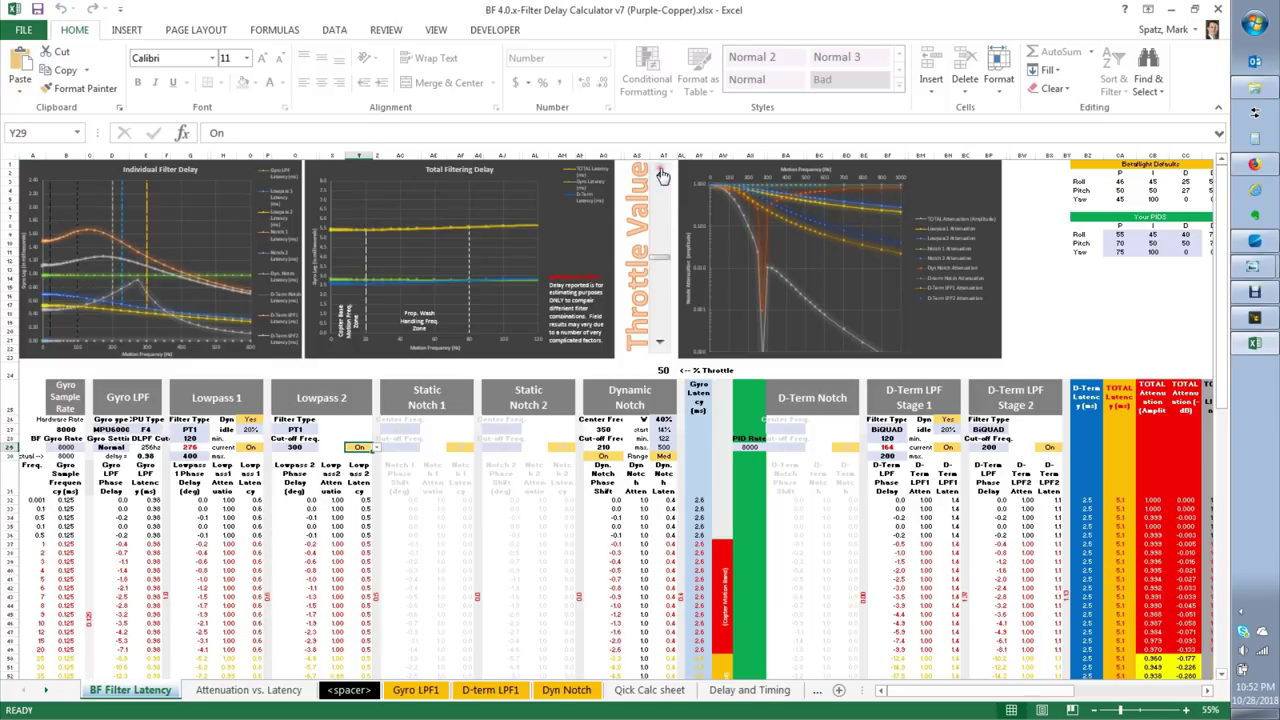
pyautogui.click(660, 174)
pyautogui.click(660, 174)
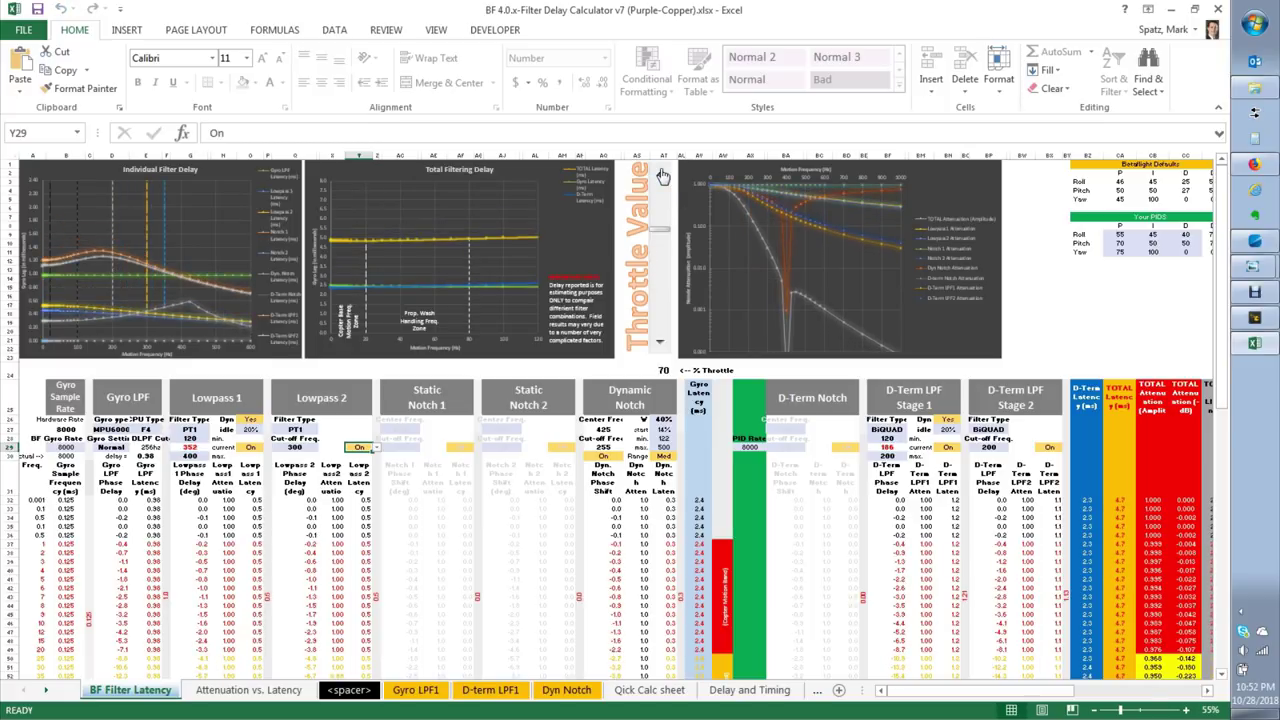
pyautogui.click(660, 174)
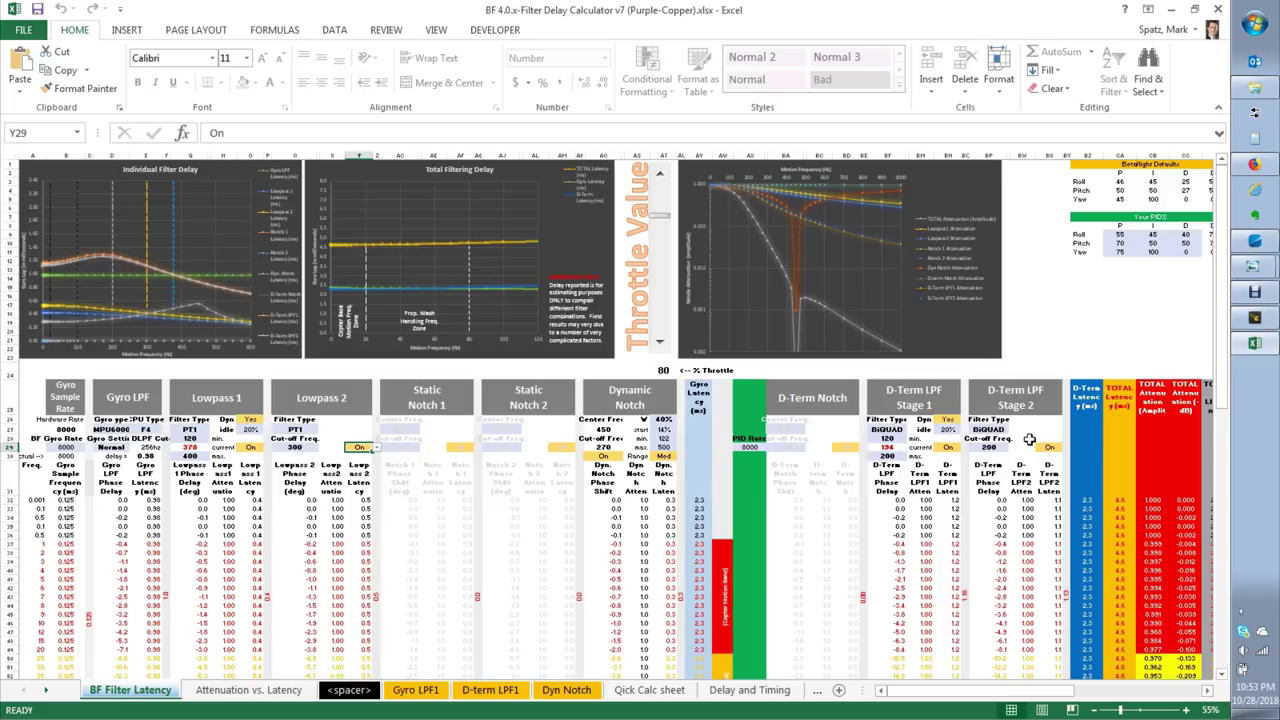
# - Switch to Betaflight Configurator, load the 4.0.0 #1198 development firmware for SPRACINGF3 from the online builds, and flash it
pyautogui.hotkey('alt', 'Tab')
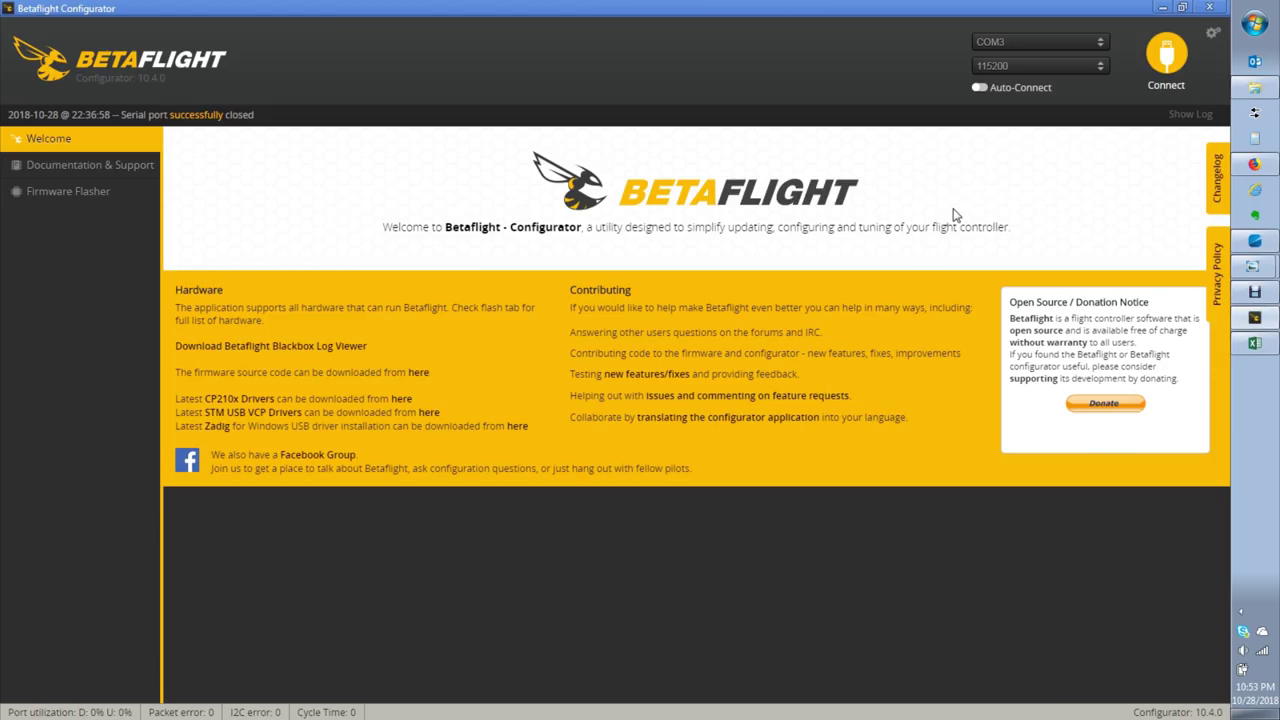
pyautogui.click(70, 199)
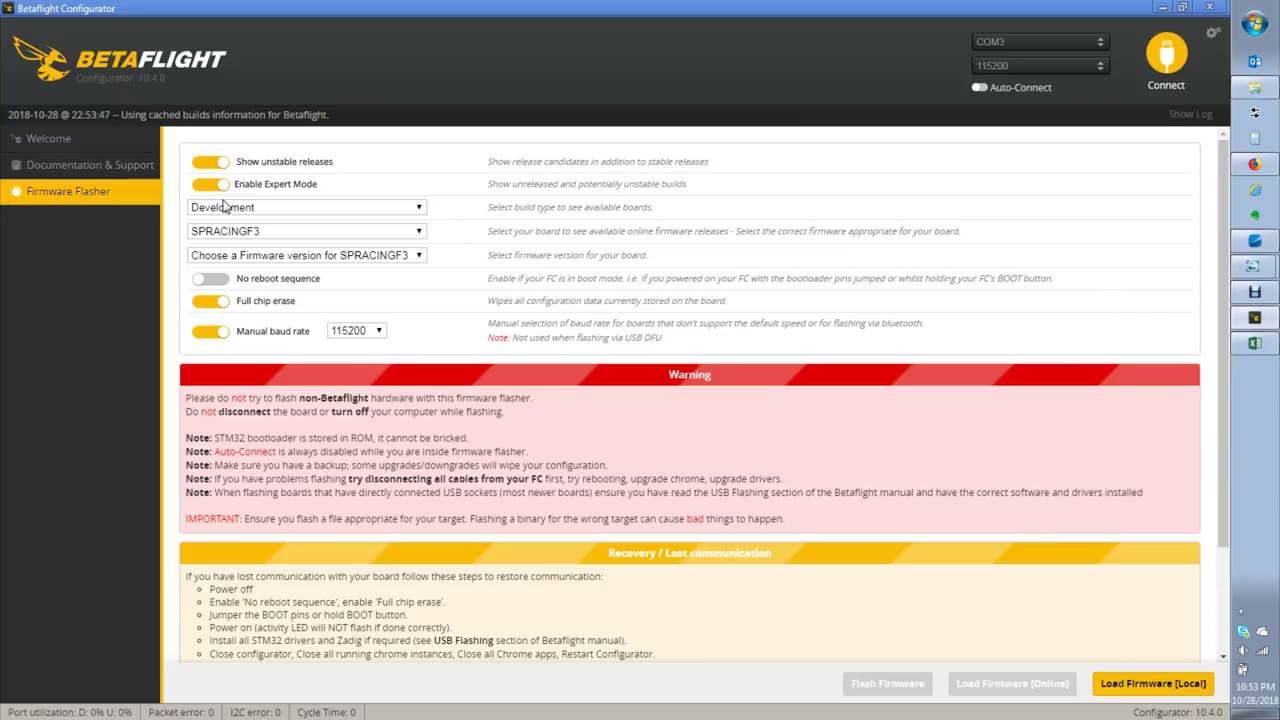
pyautogui.click(240, 256)
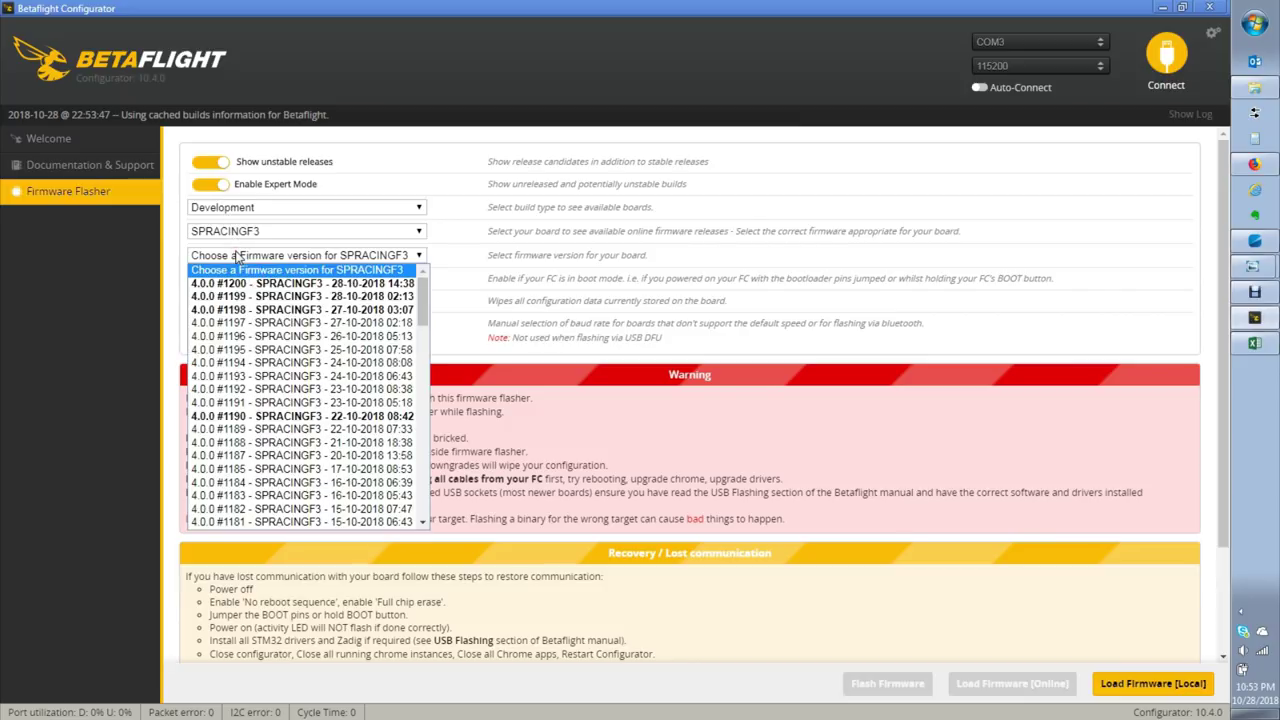
pyautogui.click(243, 312)
pyautogui.click(979, 683)
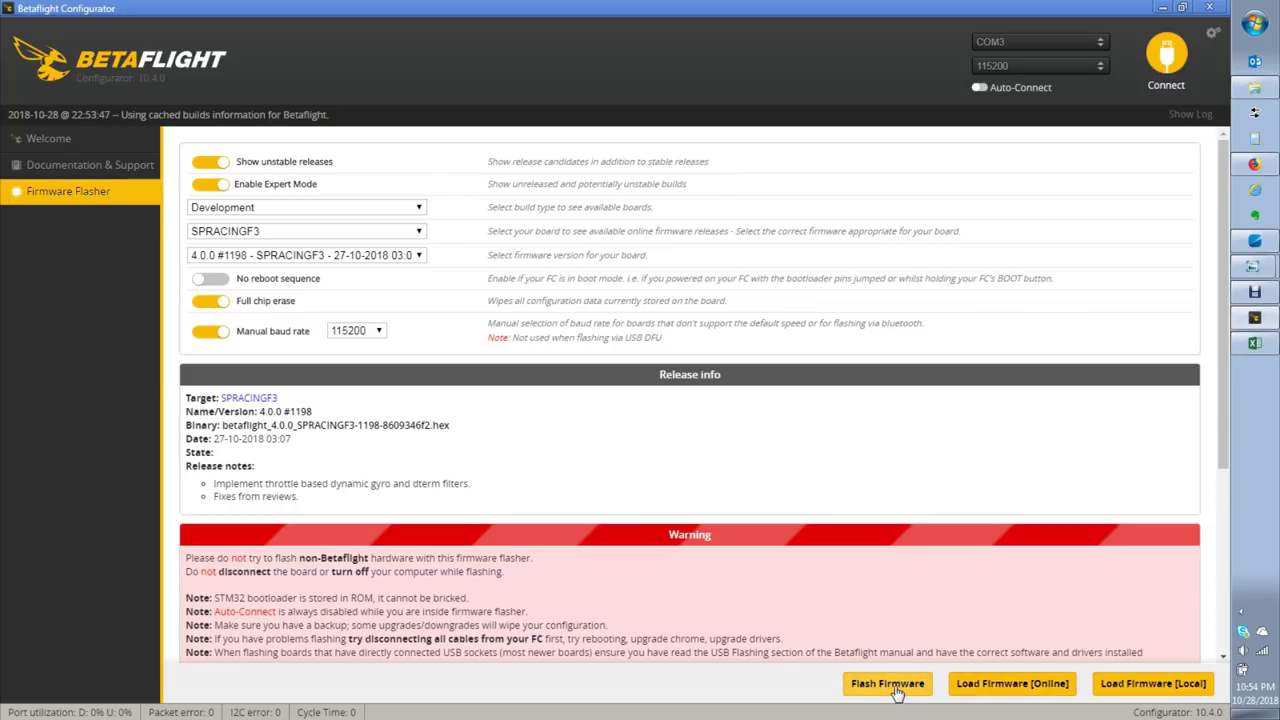
pyautogui.click(887, 684)
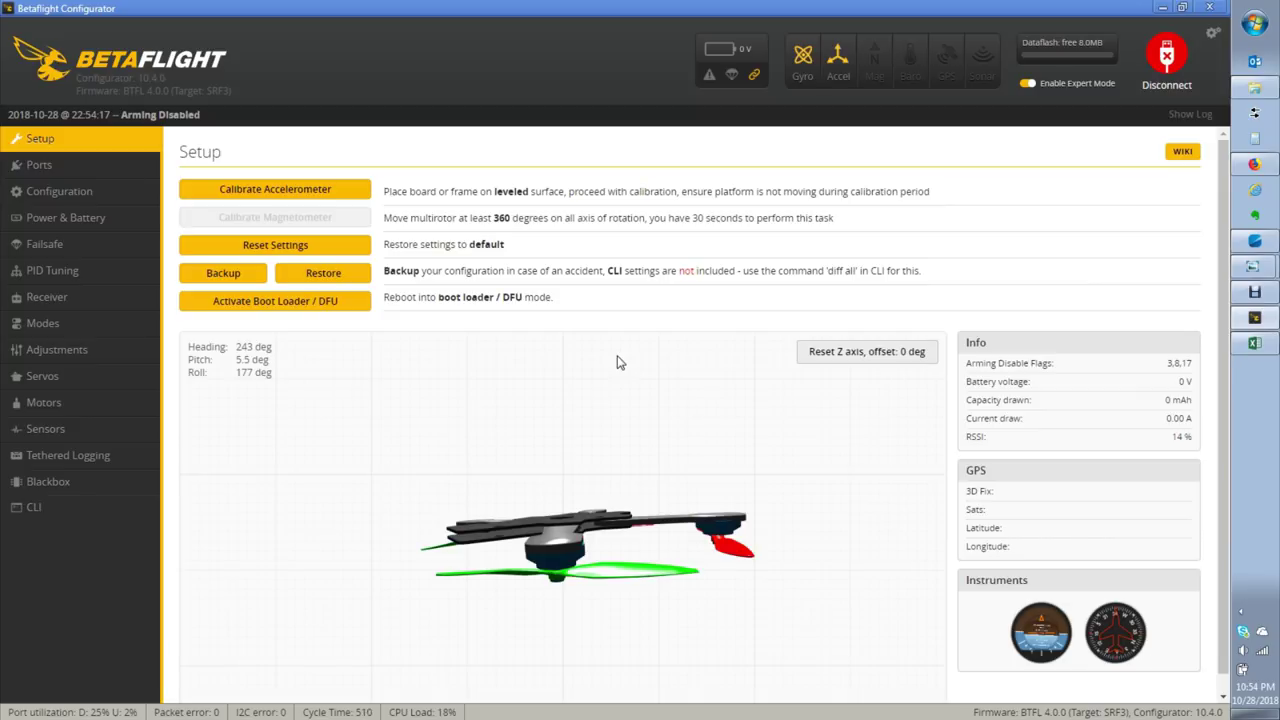
# - Reset all flight controller settings to default and calibrate the accelerometer
pyautogui.click(313, 248)
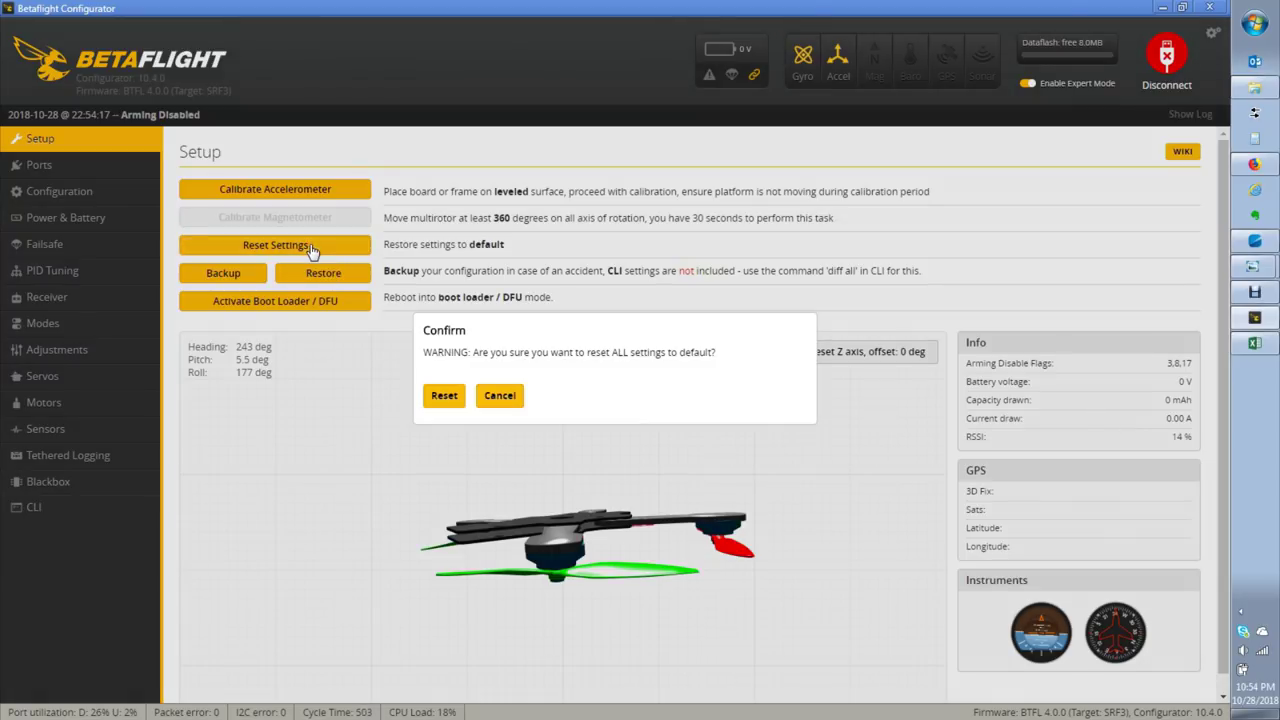
pyautogui.click(444, 395)
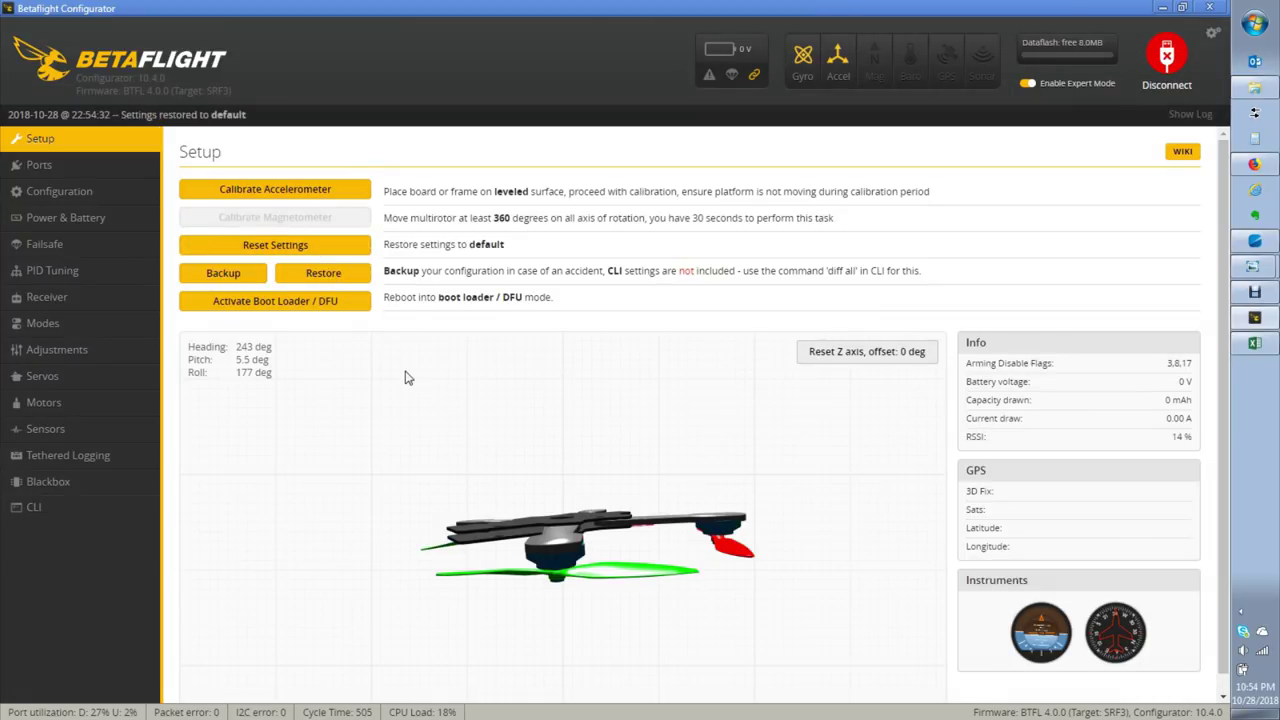
pyautogui.click(313, 248)
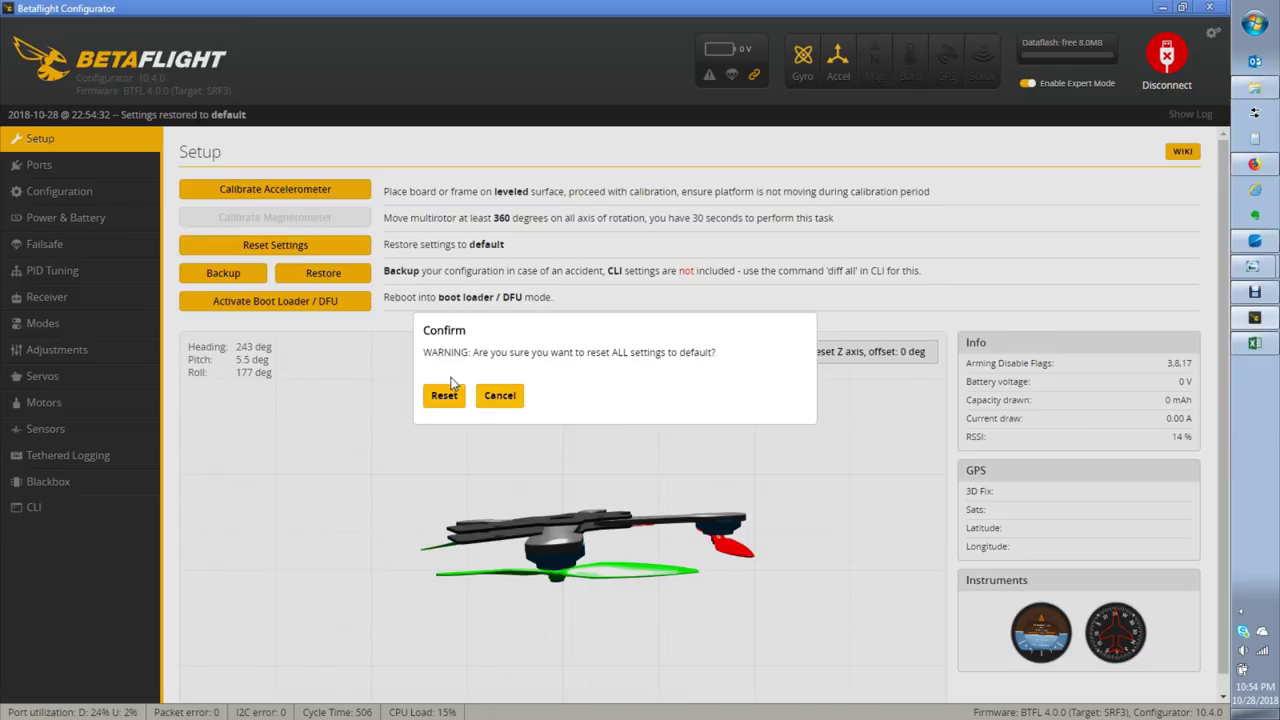
pyautogui.click(443, 395)
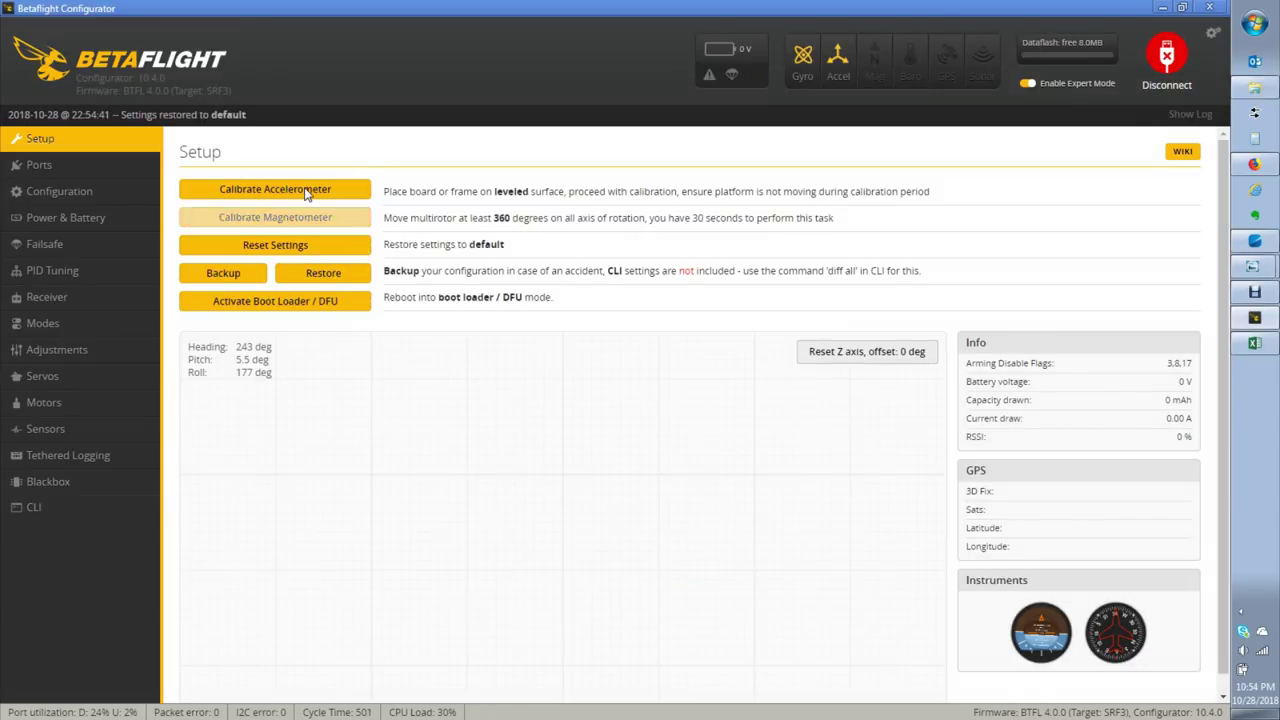
pyautogui.click(307, 193)
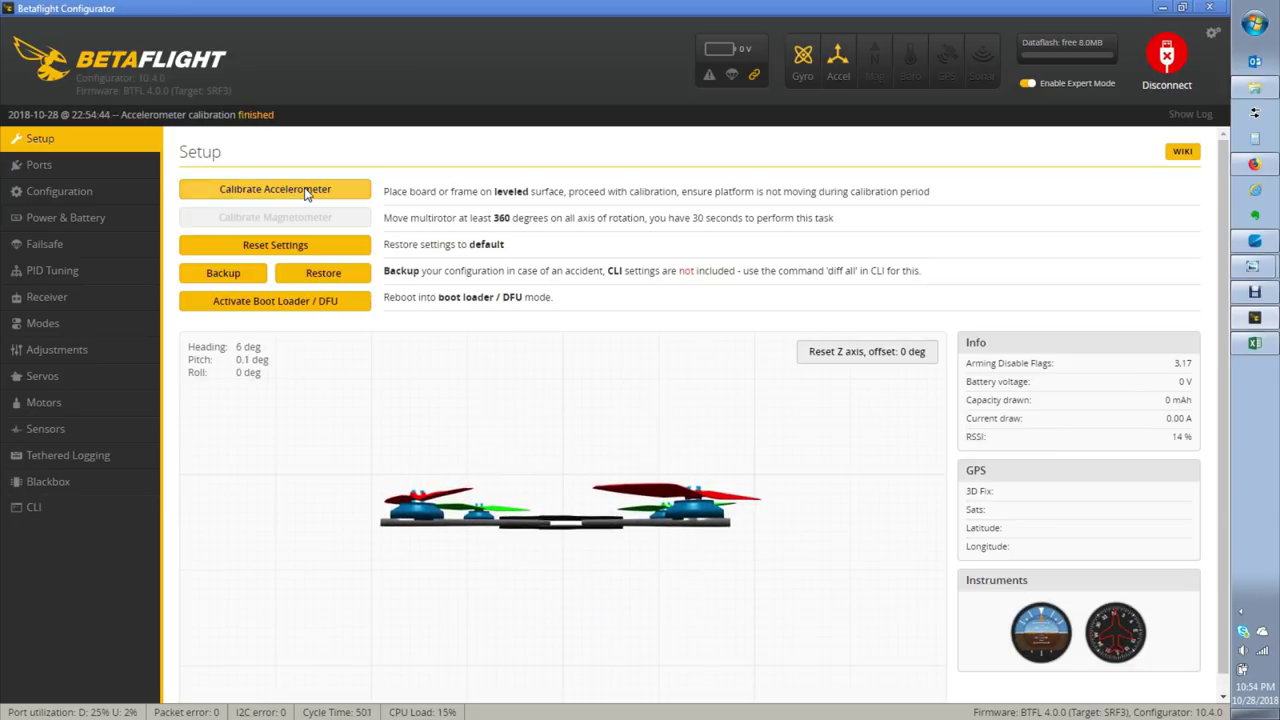
# - Review the gyro and D Term lowpass cutoff frequencies and the D Term Lowpass 1 filter type in the PID tuning filter settings
pyautogui.click(80, 278)
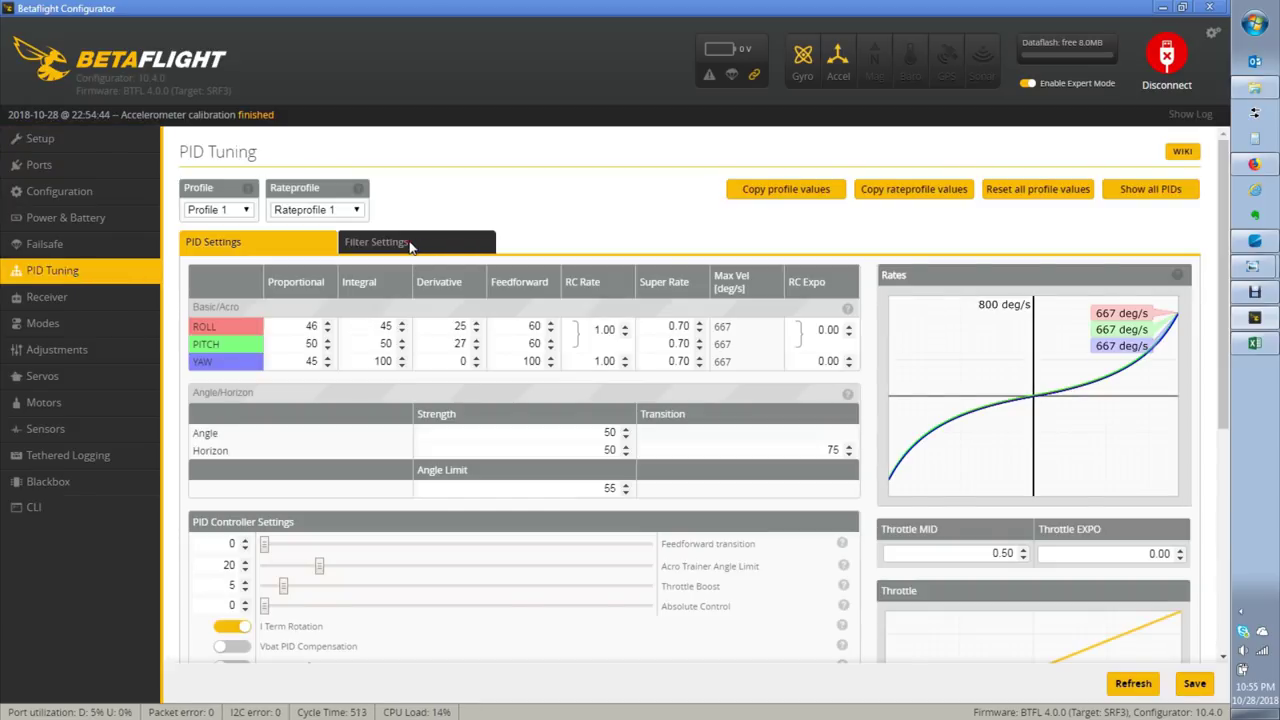
pyautogui.click(409, 243)
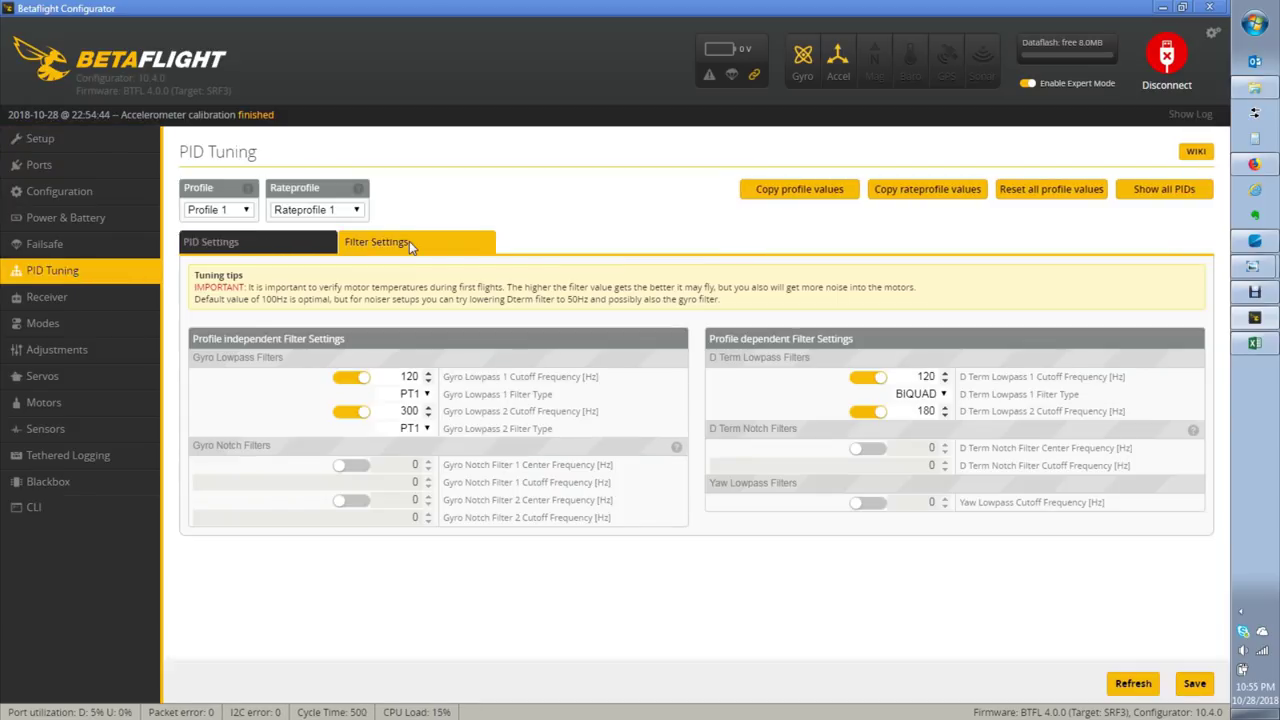
pyautogui.doubleClick(409, 376)
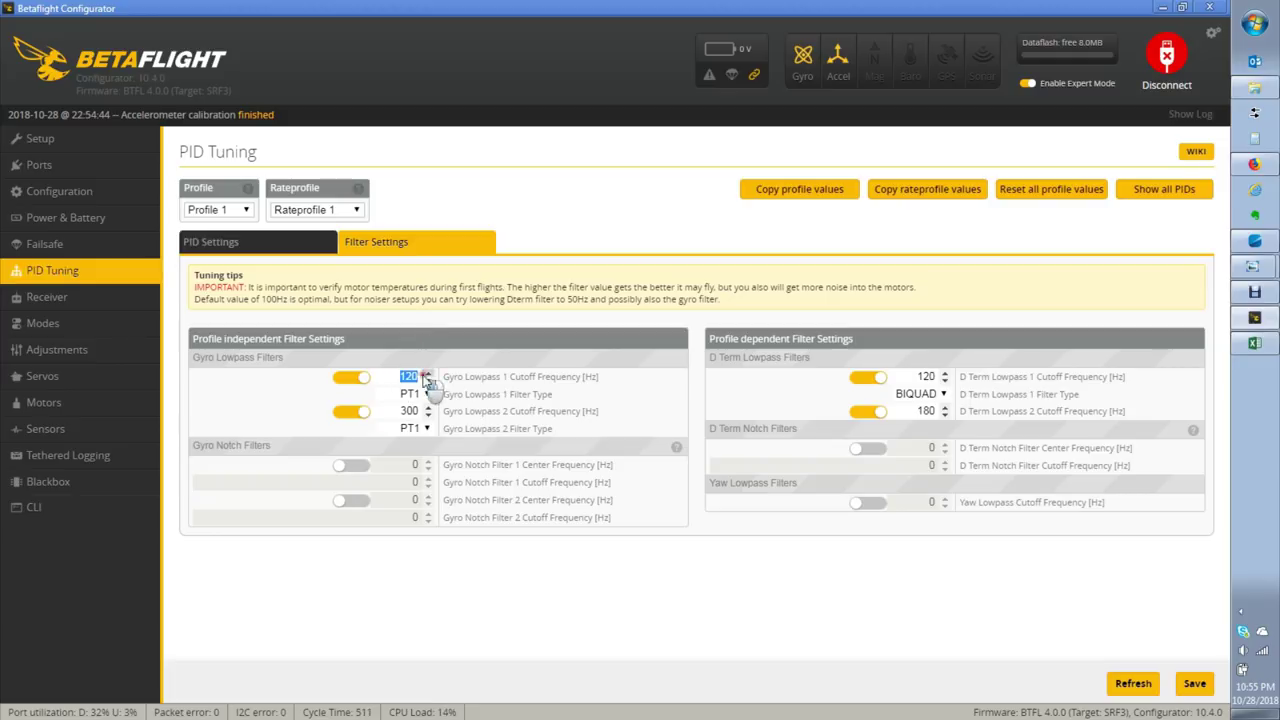
pyautogui.doubleClick(925, 377)
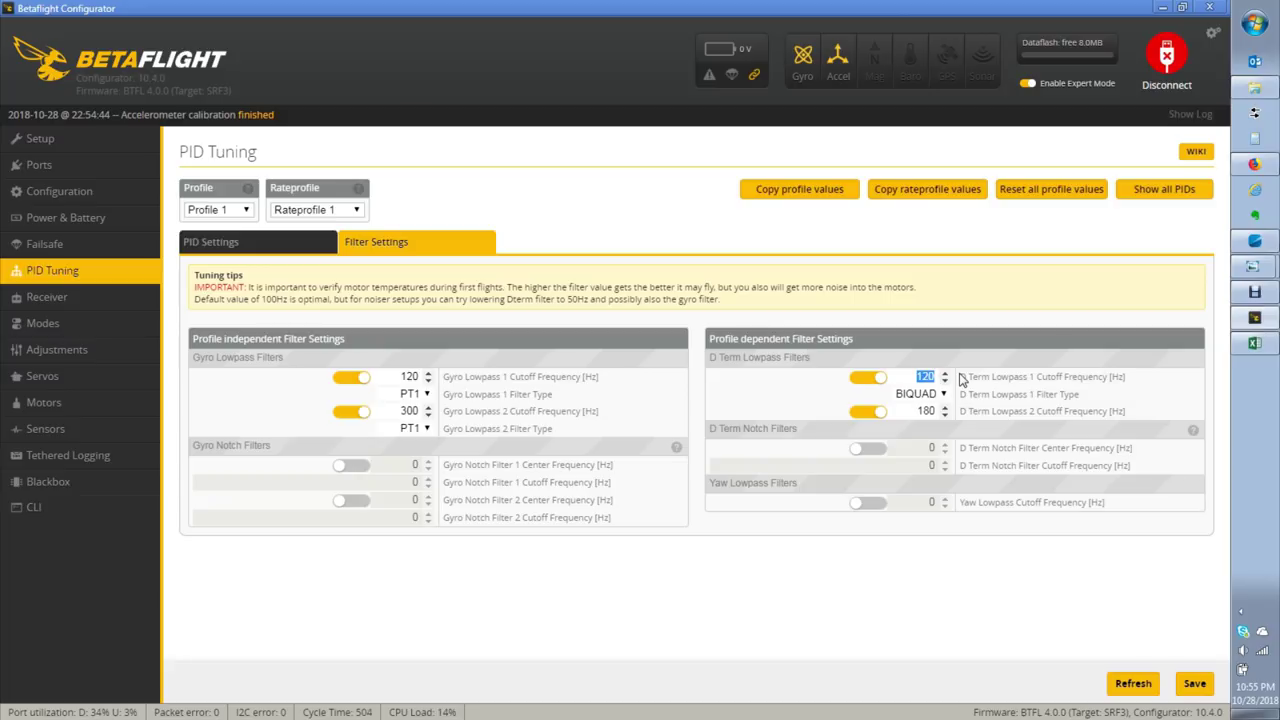
pyautogui.click(930, 395)
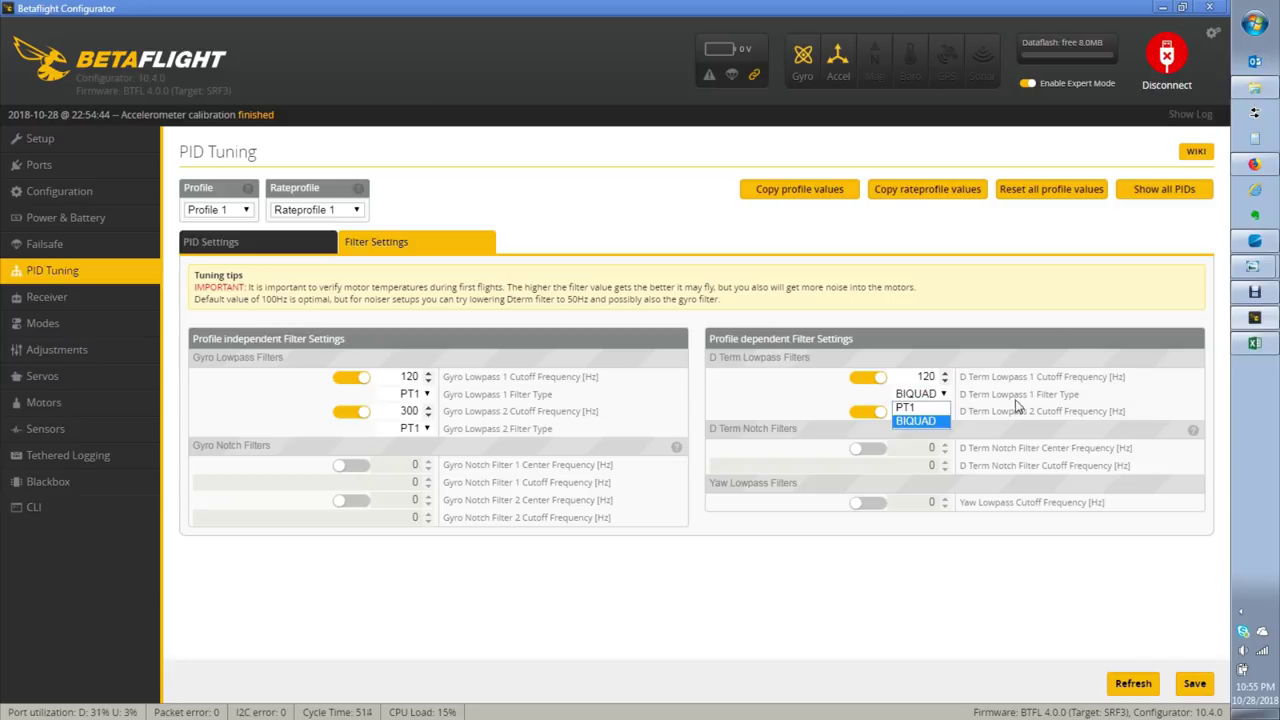
pyautogui.click(1030, 420)
pyautogui.press('Tab')
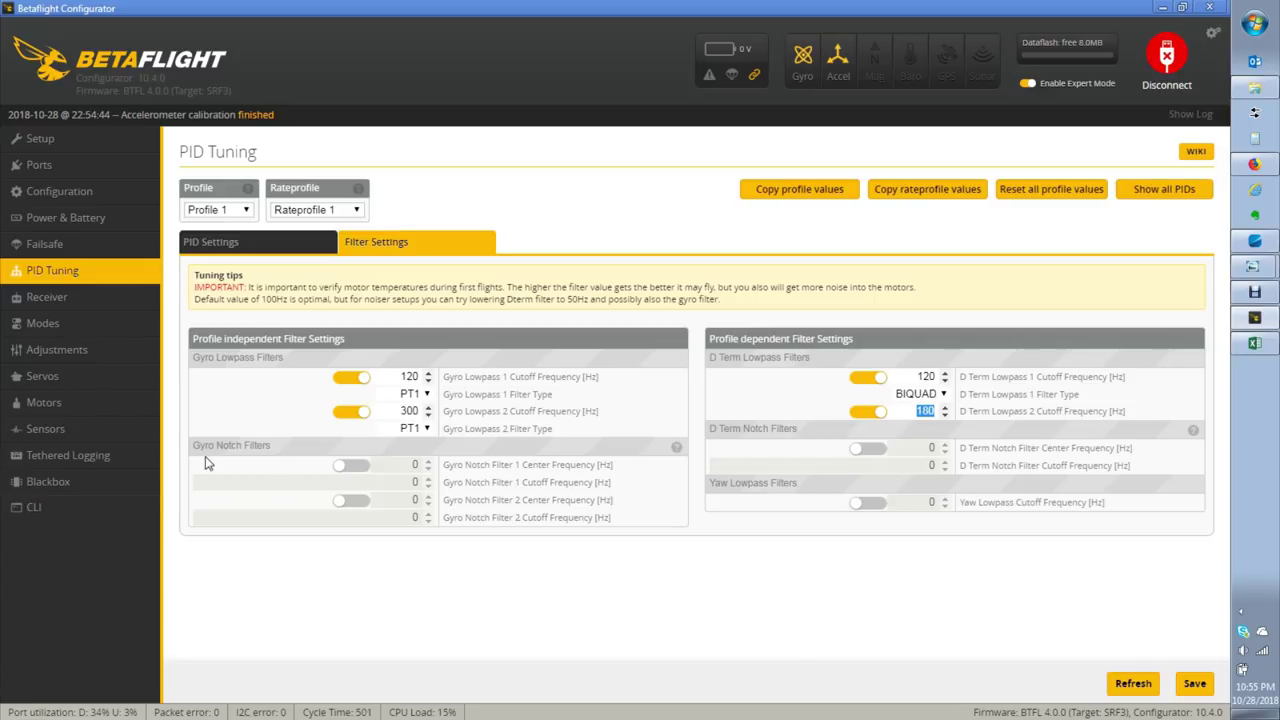
# - Open the command line interface and list the dynamic filter parameters with "get dyn"
pyautogui.click(36, 507)
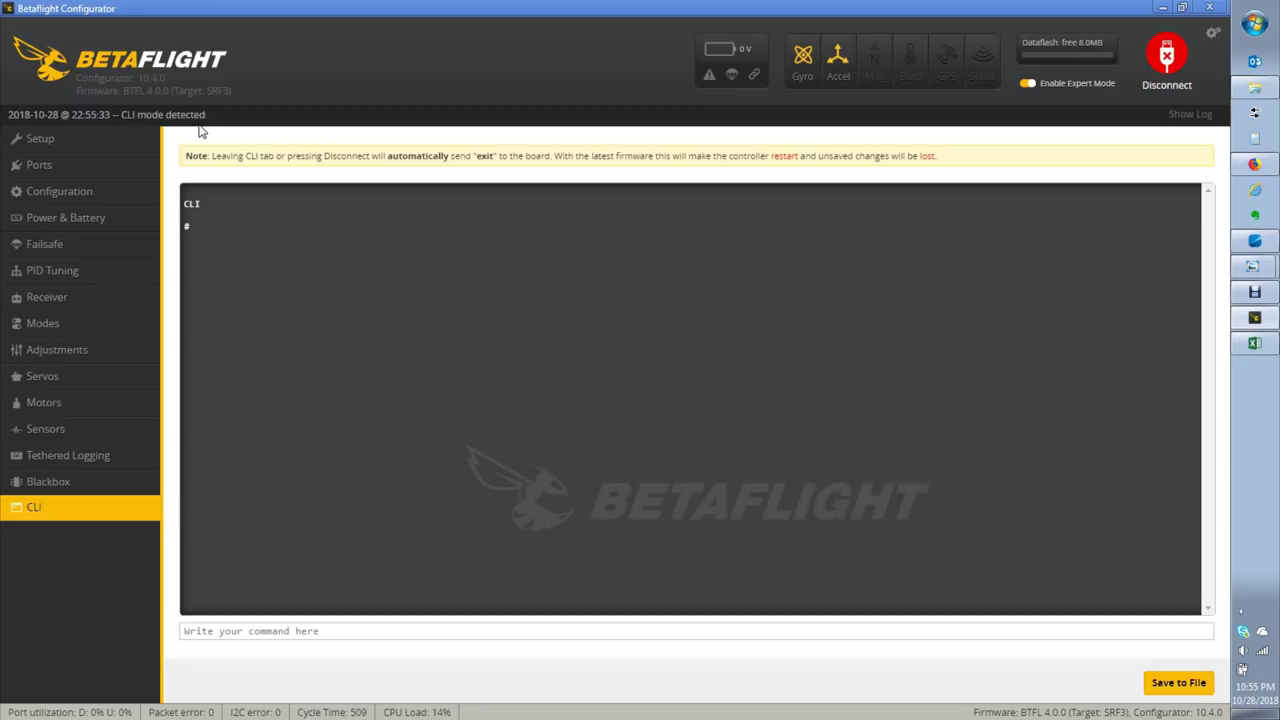
pyautogui.write('get dybn')
pyautogui.press('Return')
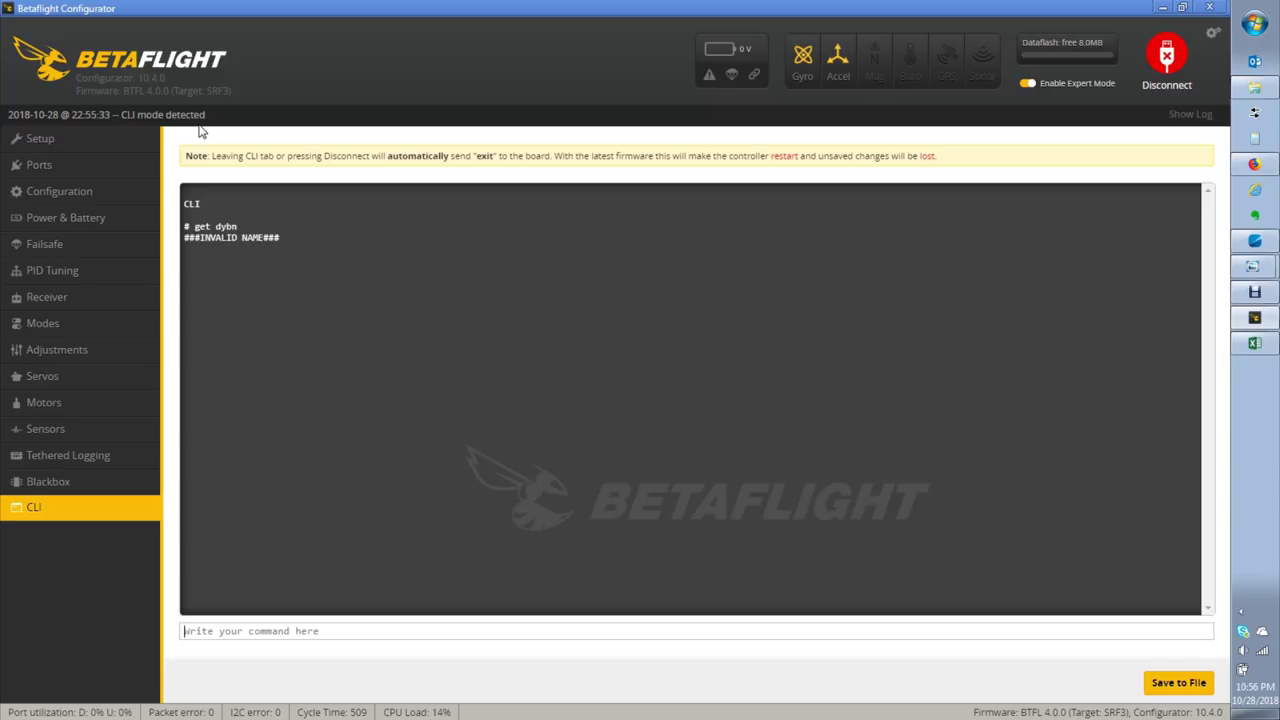
pyautogui.write('get dyn')
pyautogui.press('Return')
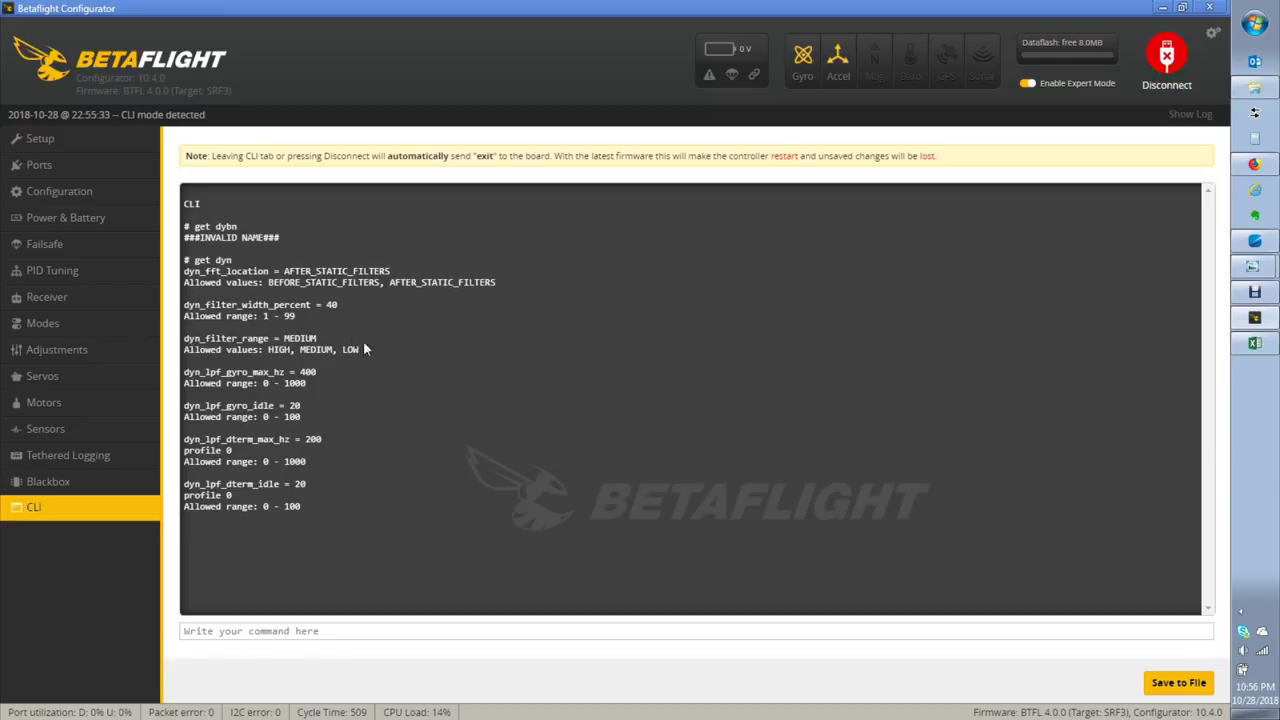
# - Highlight the dynamic notch parameters and the dyn_lpf gyro and D-term parameters in the command output for examination
pyautogui.moveTo(359, 349); pyautogui.dragTo(200, 292)
pyautogui.click(324, 325)
pyautogui.moveTo(359, 349); pyautogui.dragTo(198, 275)
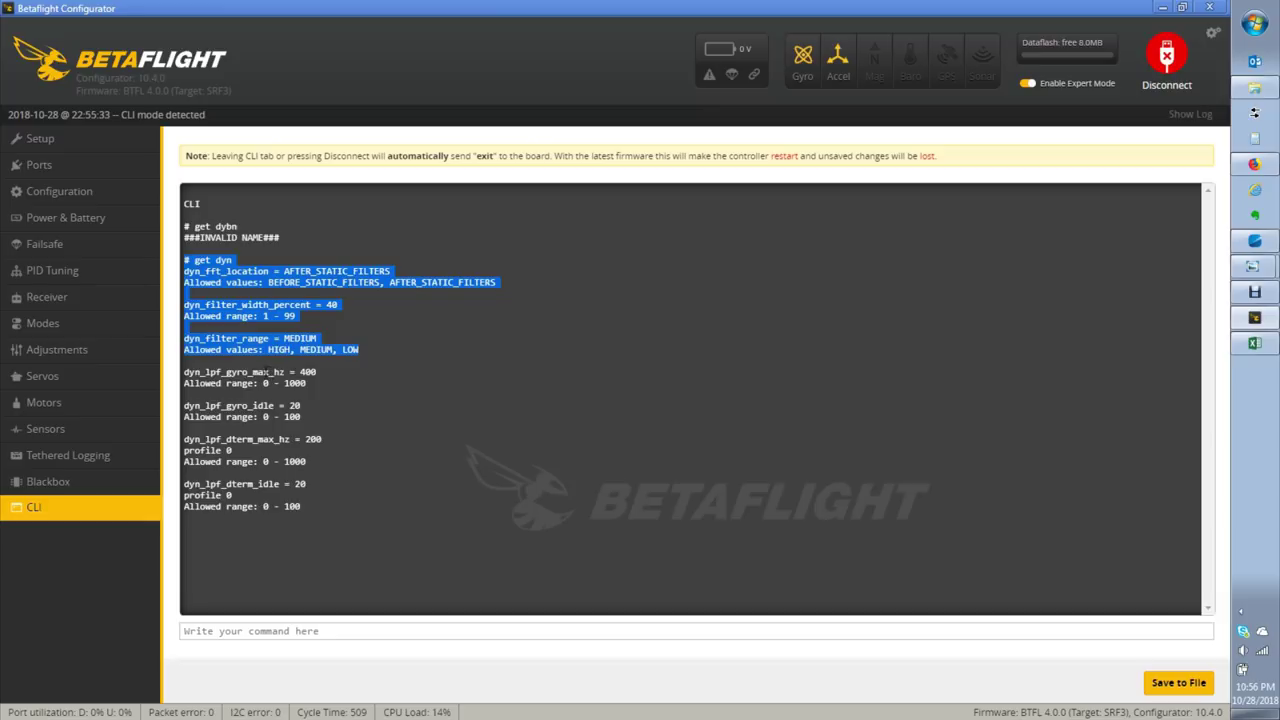
pyautogui.moveTo(185, 376); pyautogui.dragTo(333, 510)
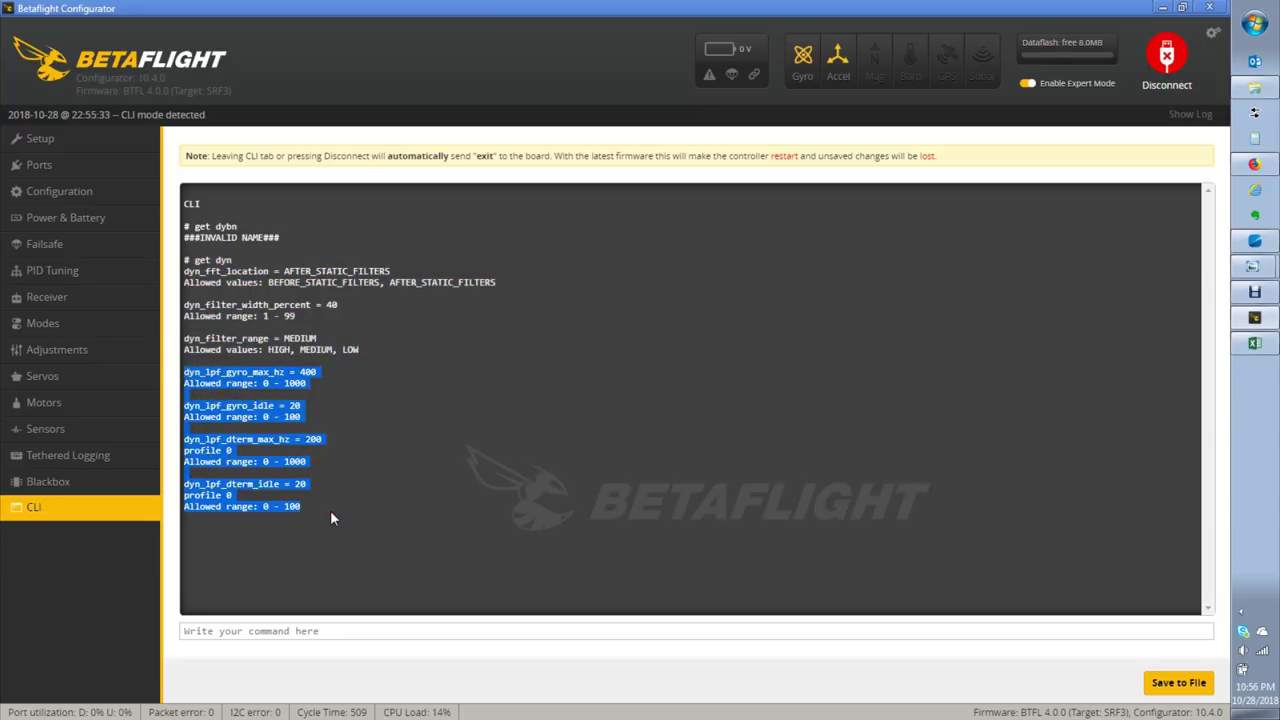
pyautogui.click(310, 375)
pyautogui.moveTo(248, 372); pyautogui.dragTo(186, 428)
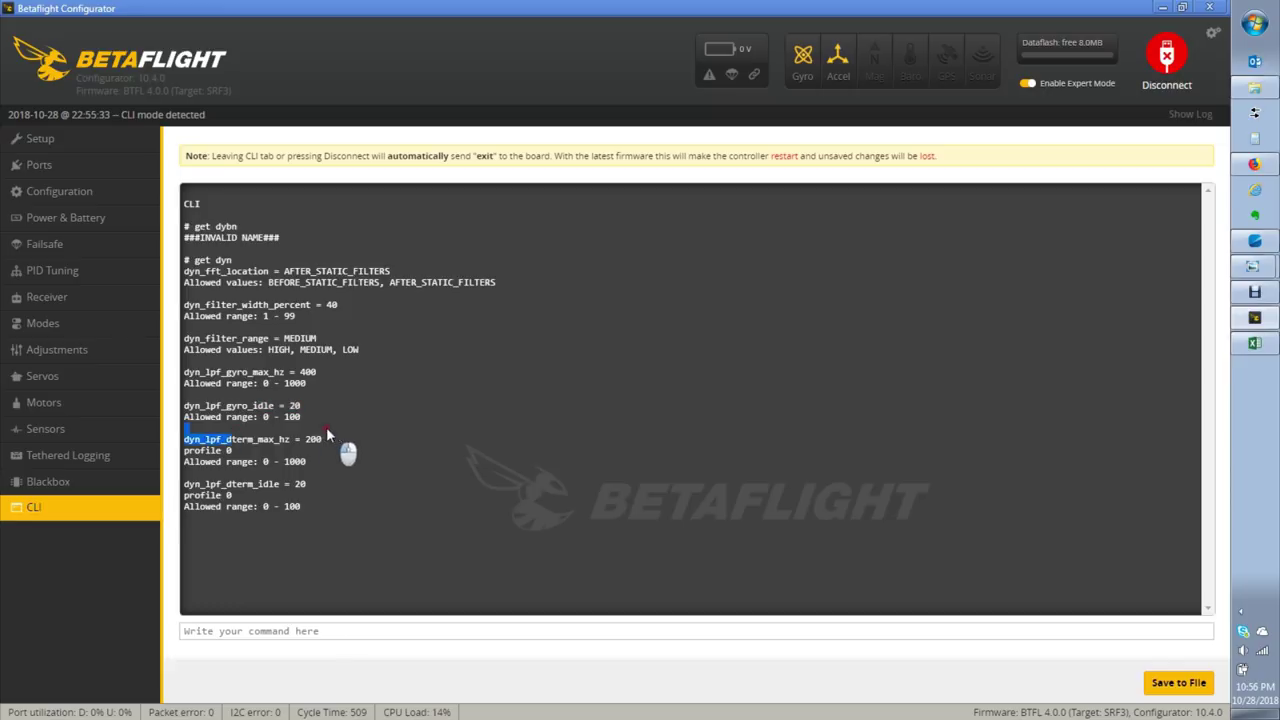
pyautogui.click(232, 484)
# - List the lowpass filter settings with "get lowpass" and examine the D-term lowpass type entry
pyautogui.write('get lowpass')
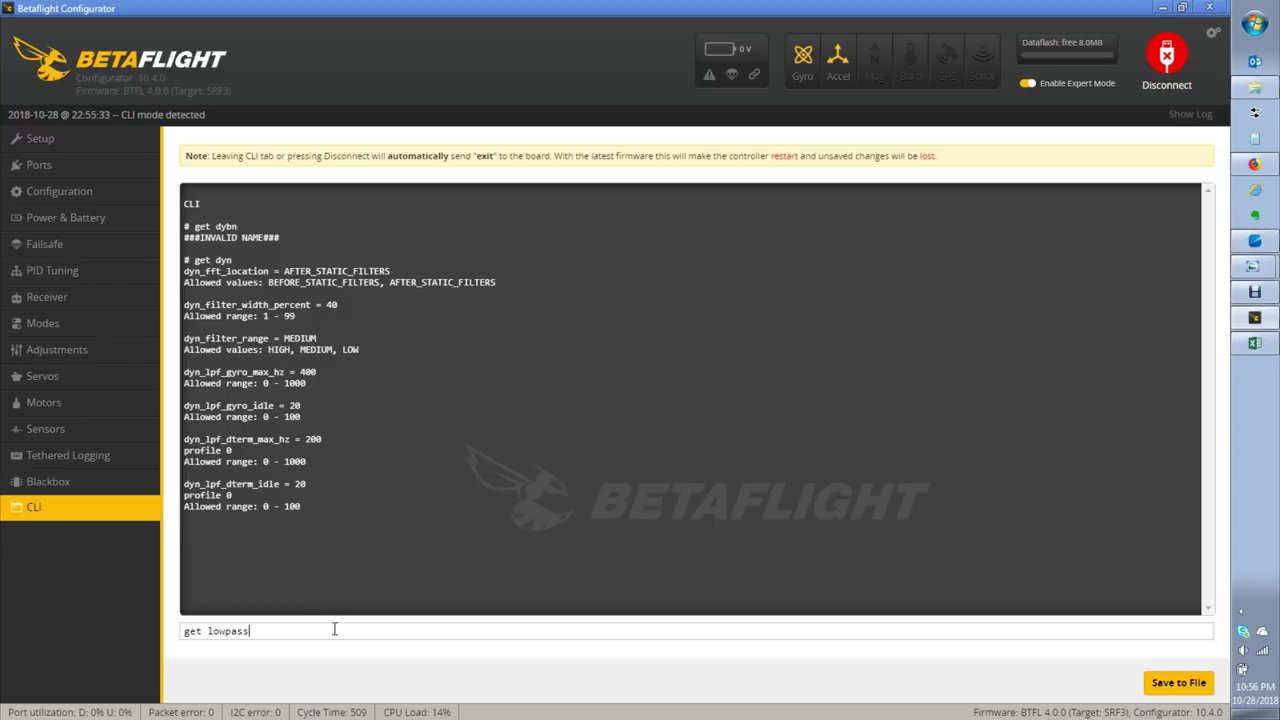
pyautogui.press('Return')
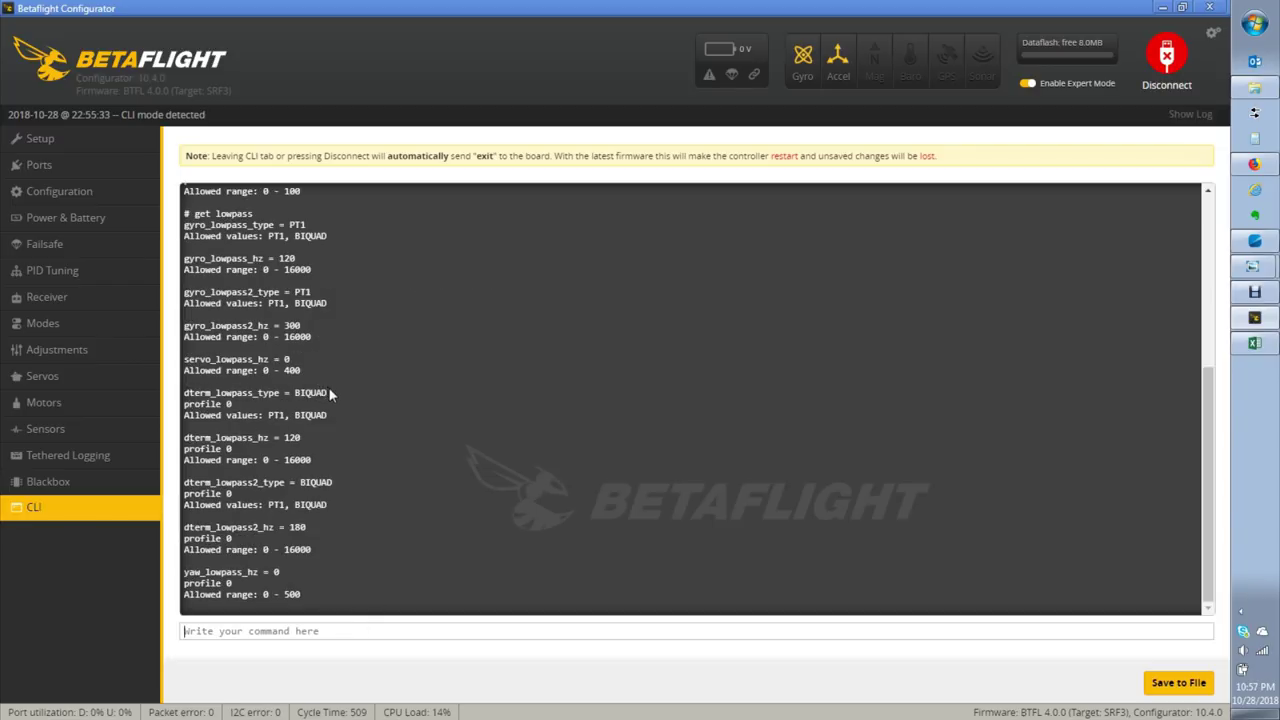
pyautogui.moveTo(333, 395); pyautogui.dragTo(206, 423)
pyautogui.click(289, 415)
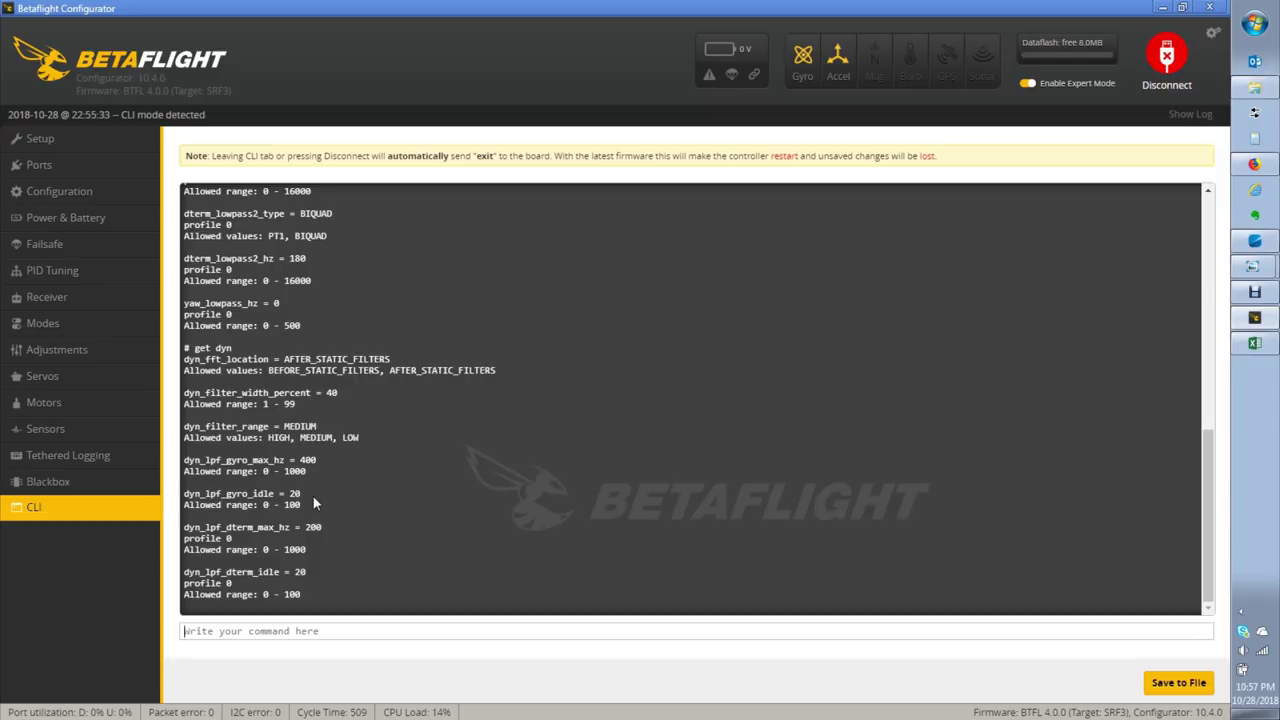
# - Examine the dyn_lpf_gyro_idle and dyn_lpf_dterm_idle values in the latest "get dyn" output
pyautogui.moveTo(303, 493); pyautogui.dragTo(280, 494)
pyautogui.moveTo(300, 482); pyautogui.dragTo(297, 493)
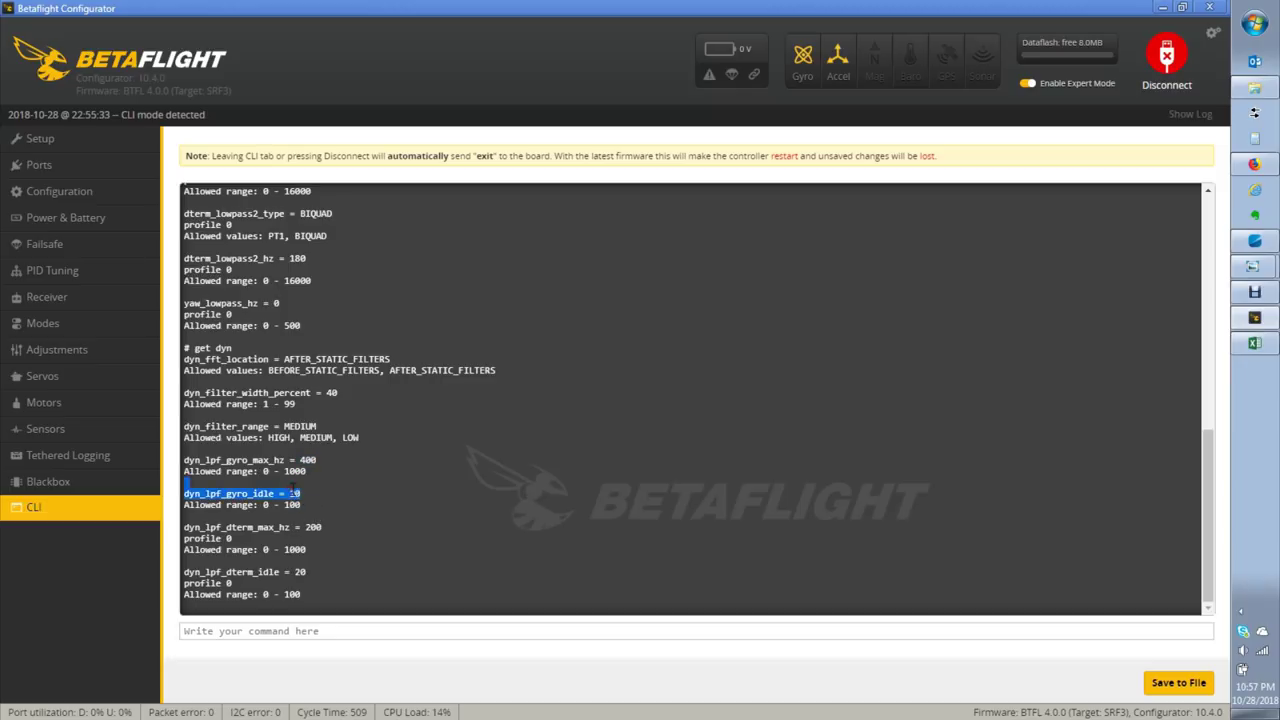
pyautogui.doubleClick(295, 493)
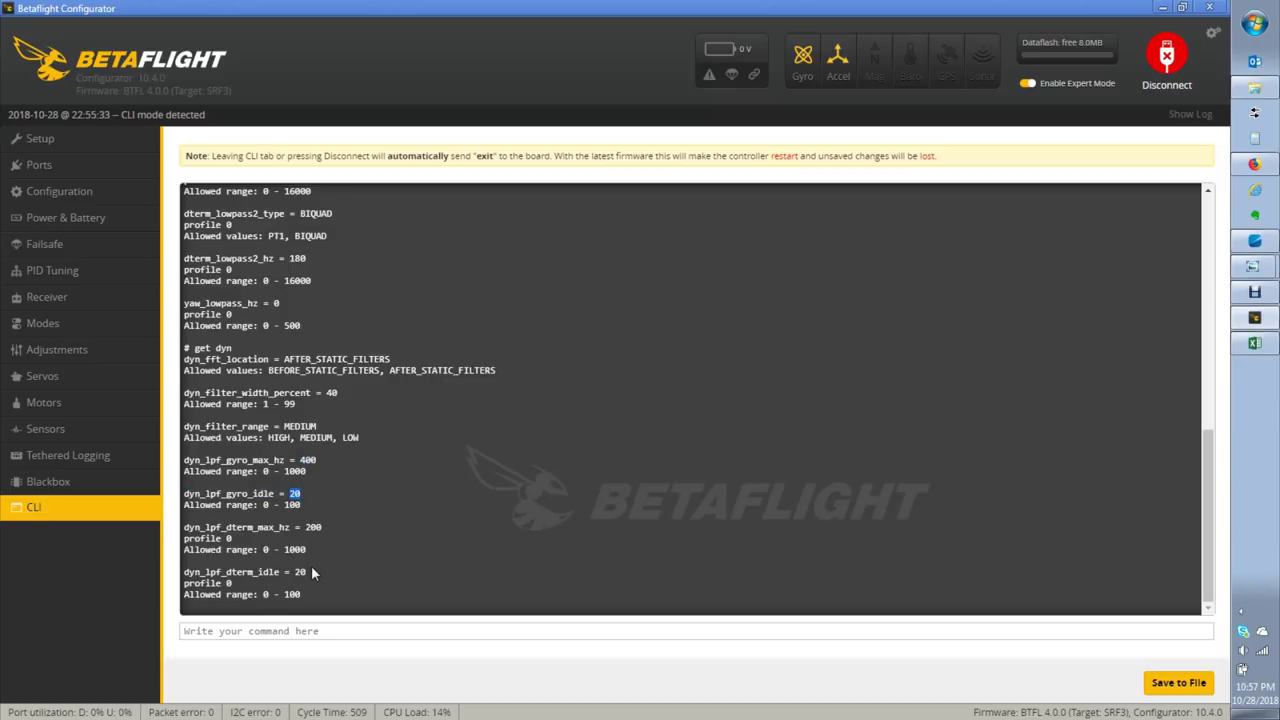
pyautogui.doubleClick(302, 572)
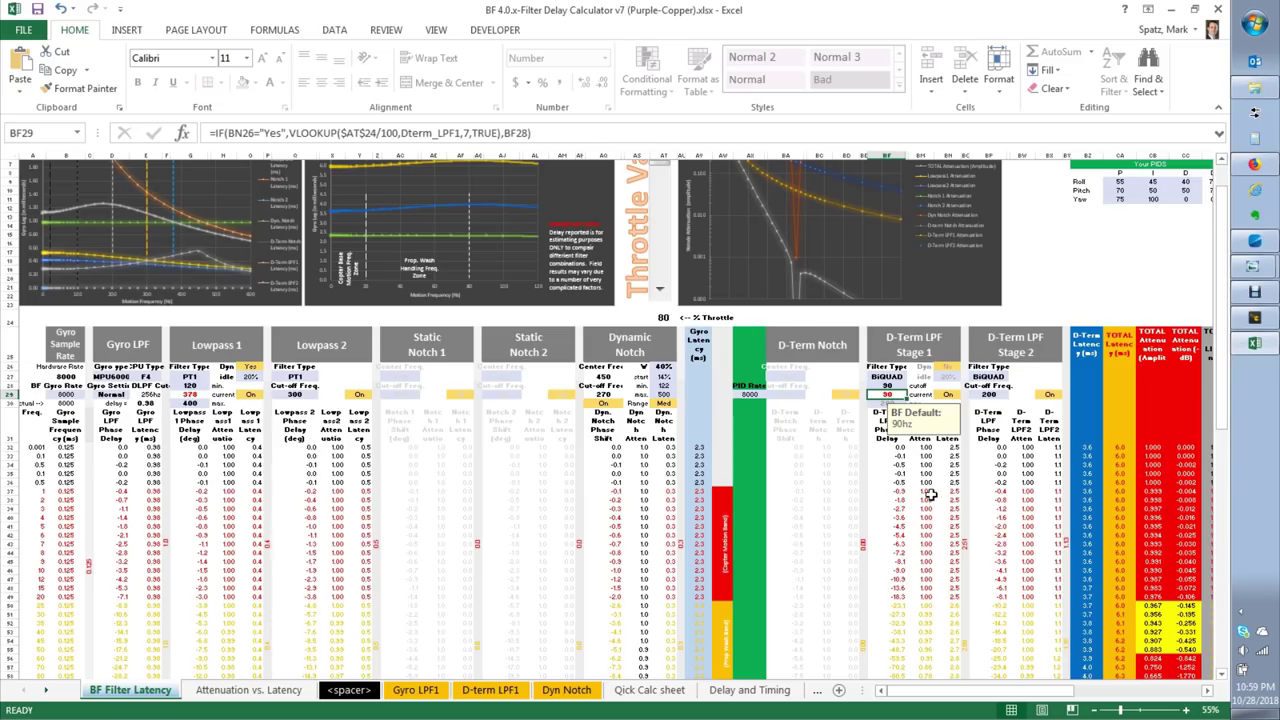
# - In the Excel filter delay calculator, inspect the D-Term LPF Stage 1 attenuation column down to row 59 in the prop wash band
pyautogui.click(920, 491)
pyautogui.scroll(2, 832, 247)
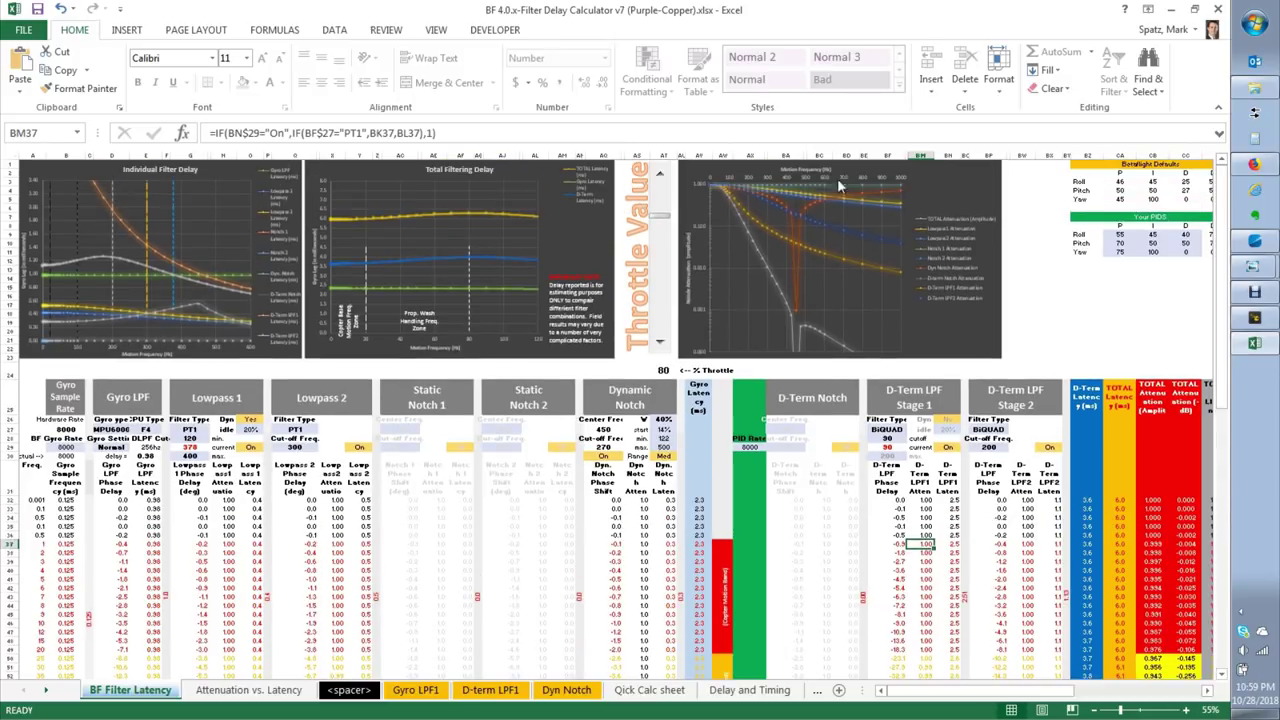
pyautogui.scroll(-3, 920, 486)
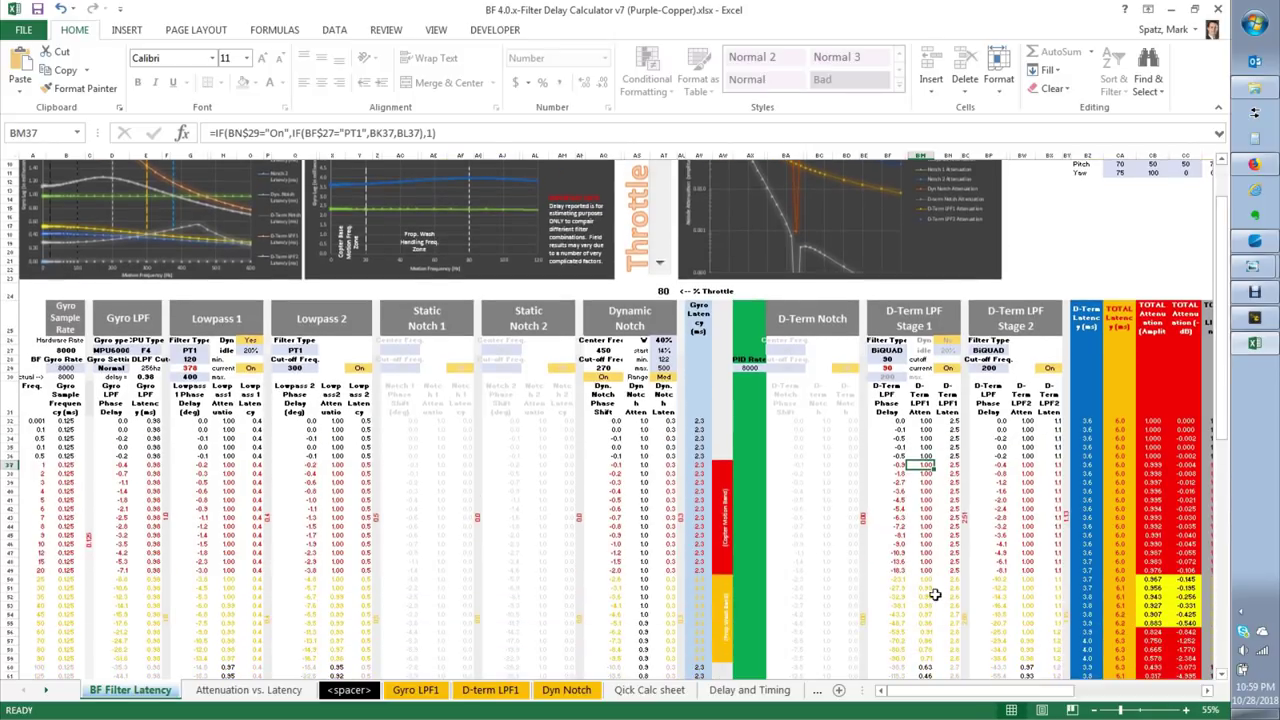
pyautogui.click(926, 659)
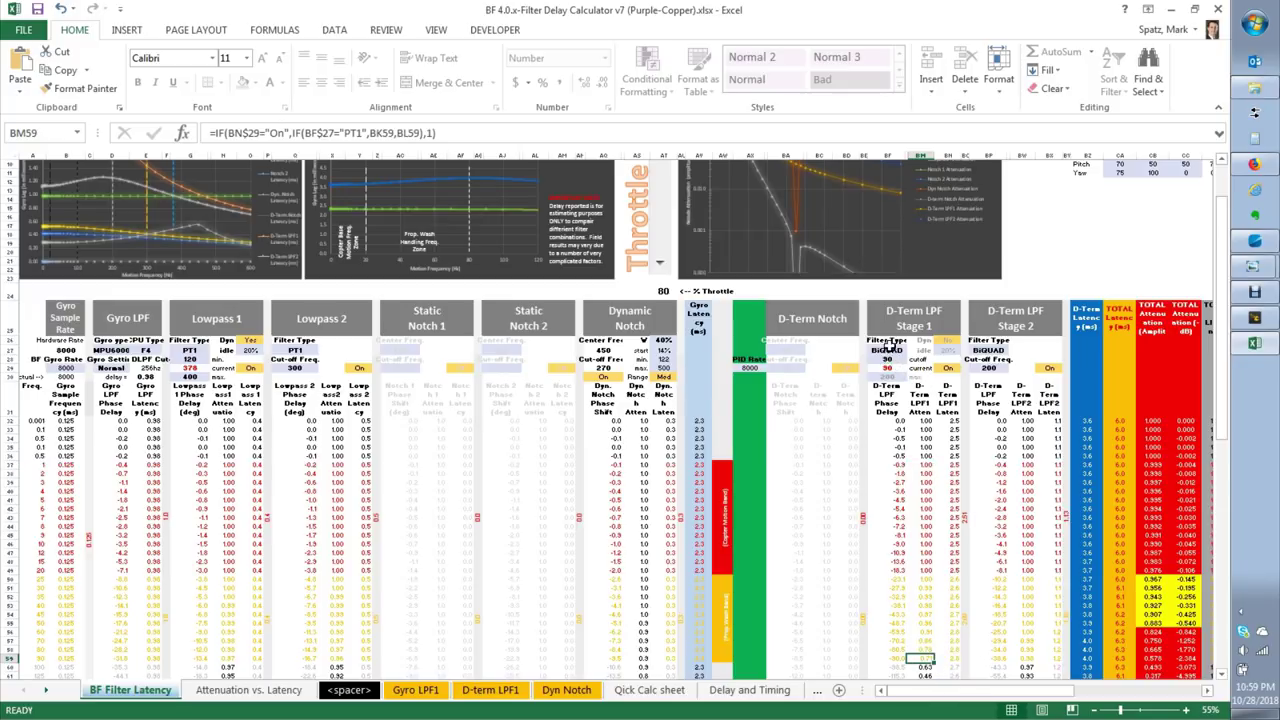
# - Switch the D-Term LPF Stage 1 filter type to PT1 for comparison, and set it back to BiQUAD
pyautogui.click(888, 358)
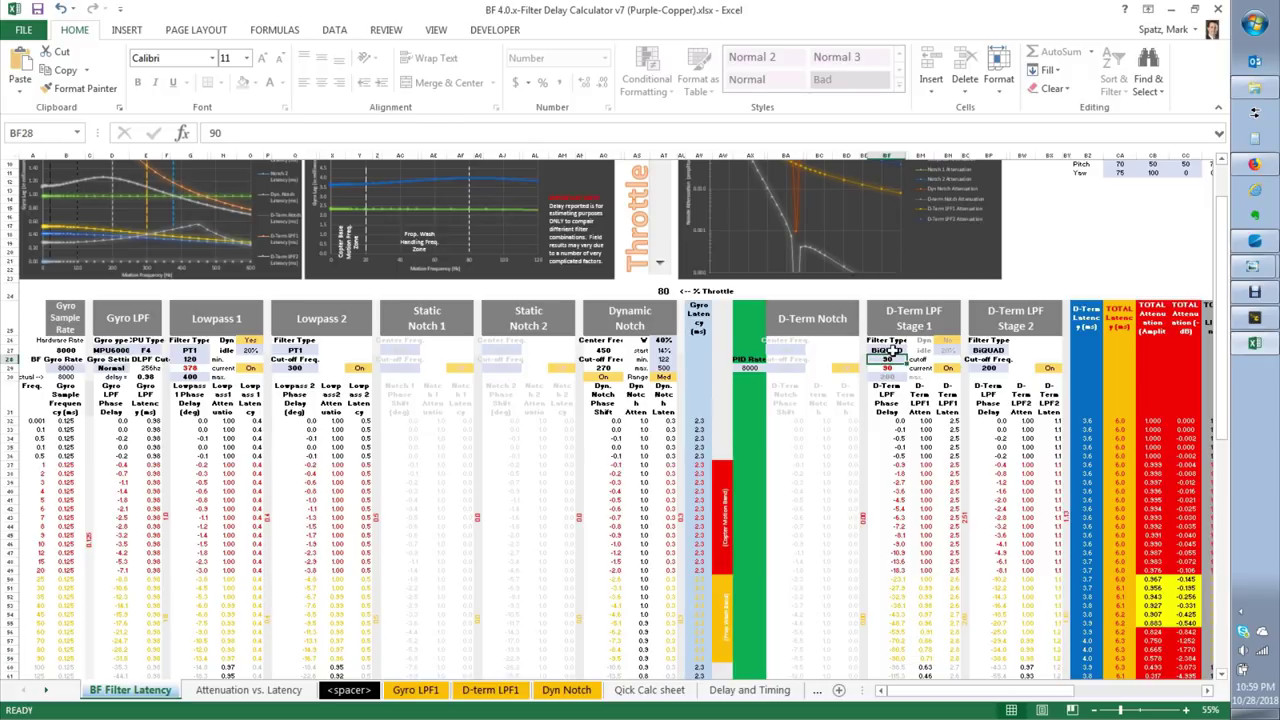
pyautogui.click(892, 350)
pyautogui.click(911, 350)
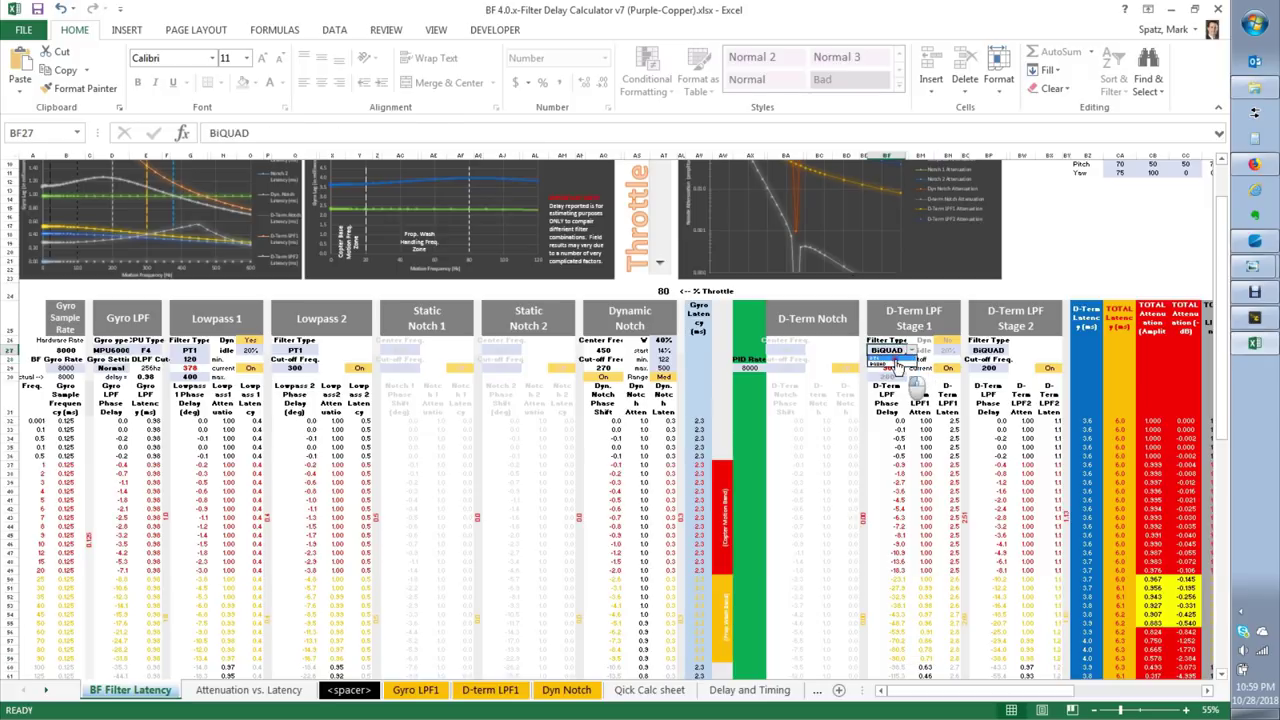
pyautogui.click(900, 358)
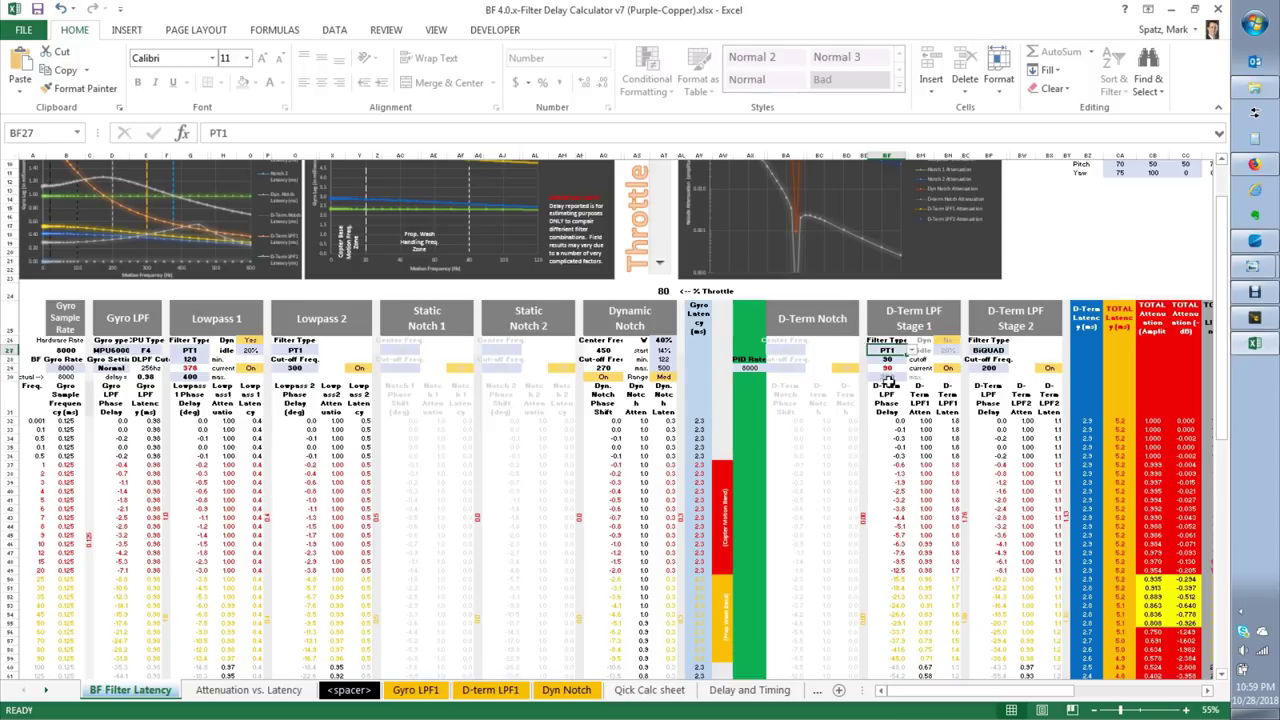
pyautogui.click(911, 350)
pyautogui.click(895, 369)
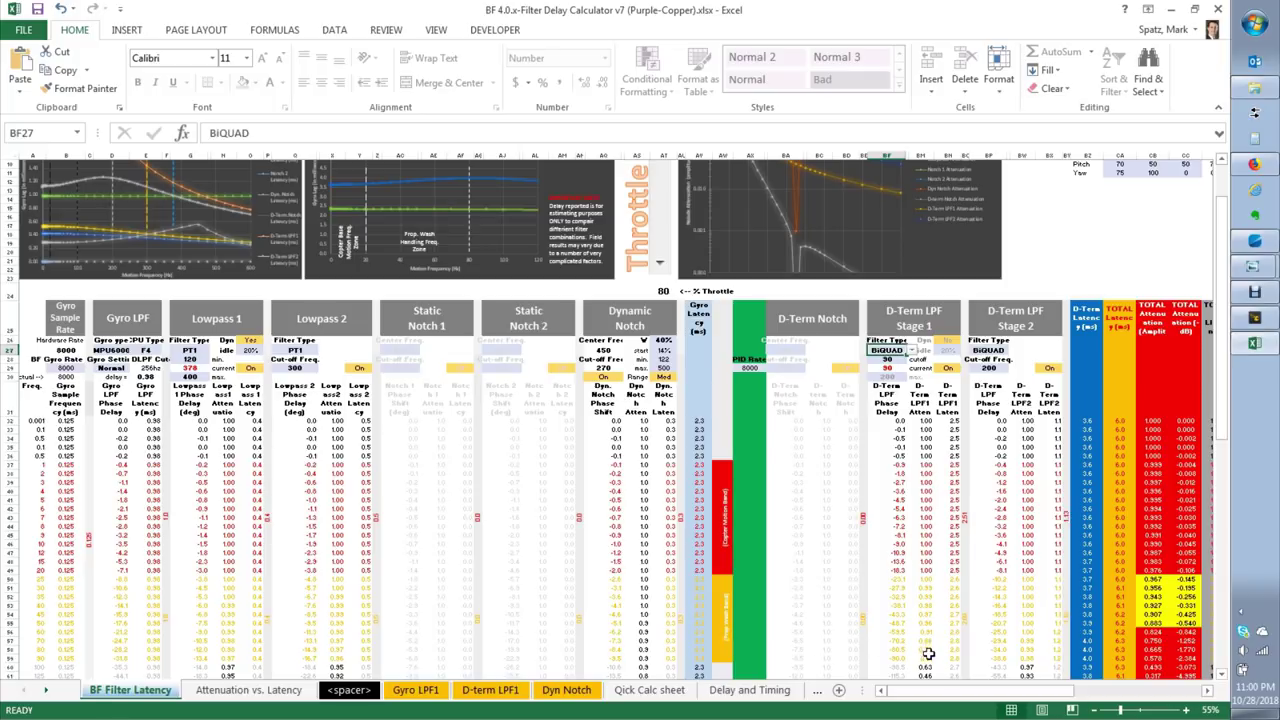
# - Check the D-Term LPF Stage 1 attenuation in row 59, and set that filter's cutoff frequency to 80 Hz
pyautogui.click(925, 657)
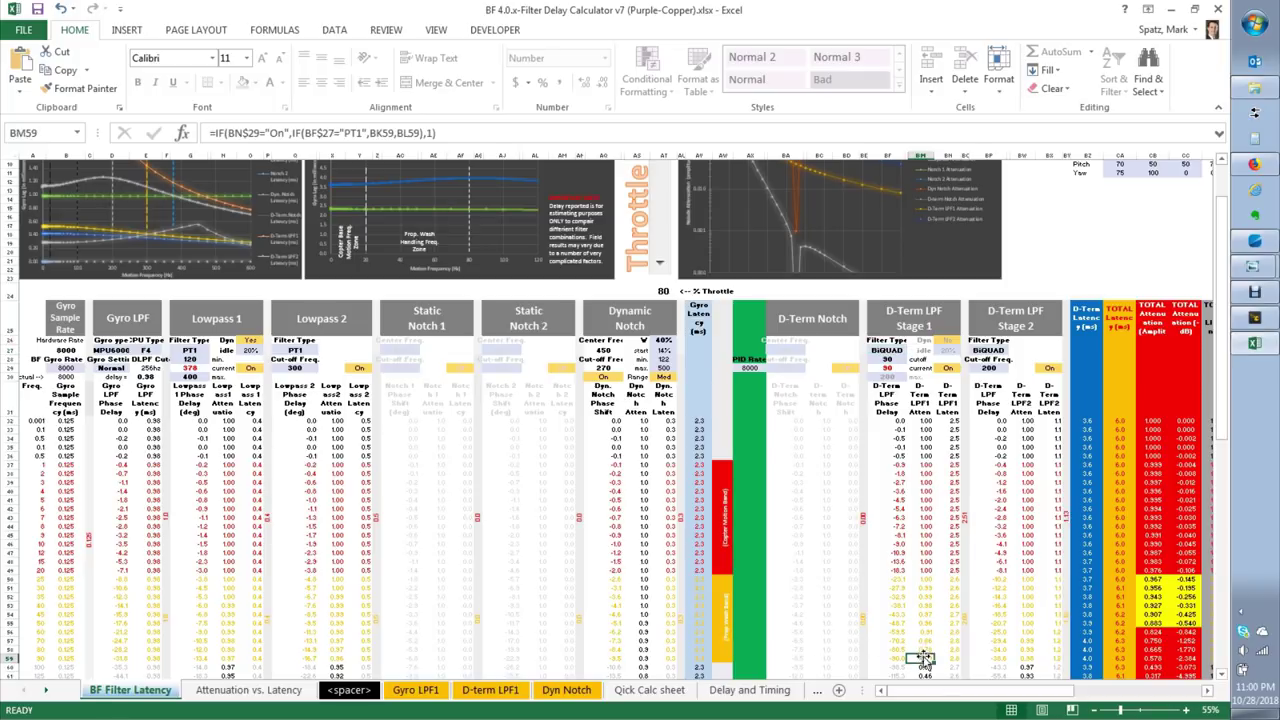
pyautogui.click(906, 358)
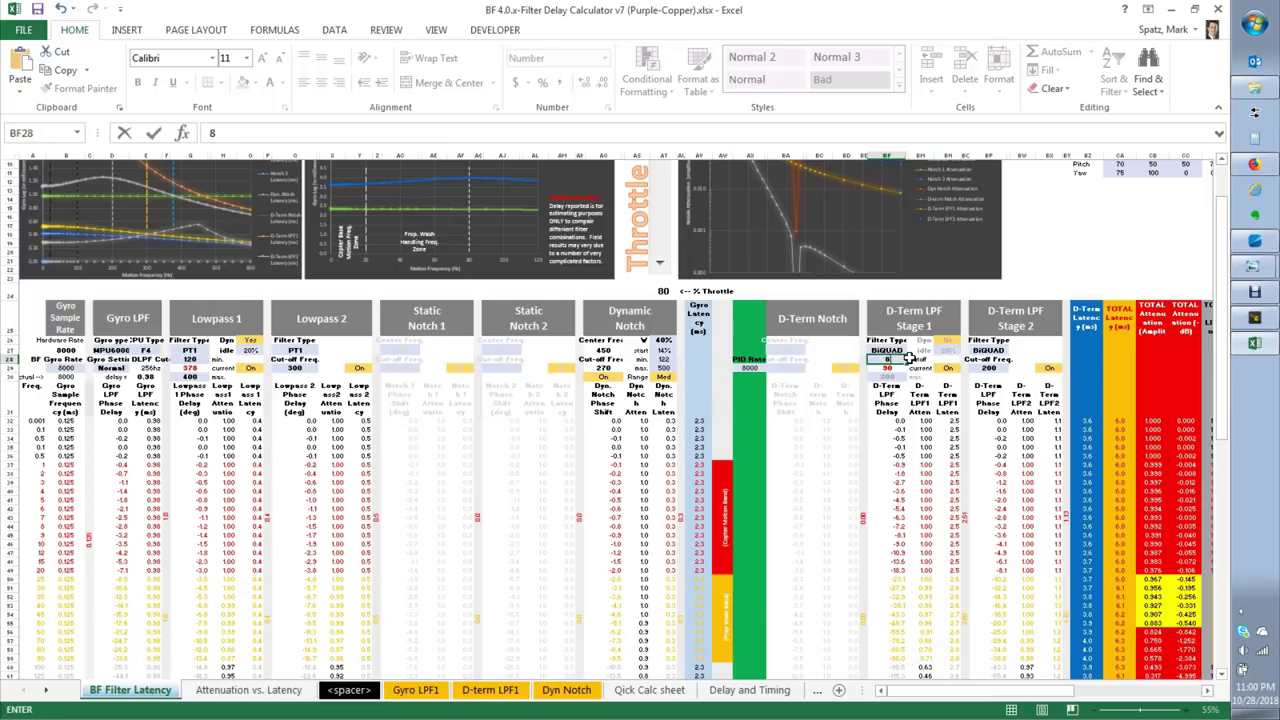
pyautogui.write('80')
pyautogui.press('Return')
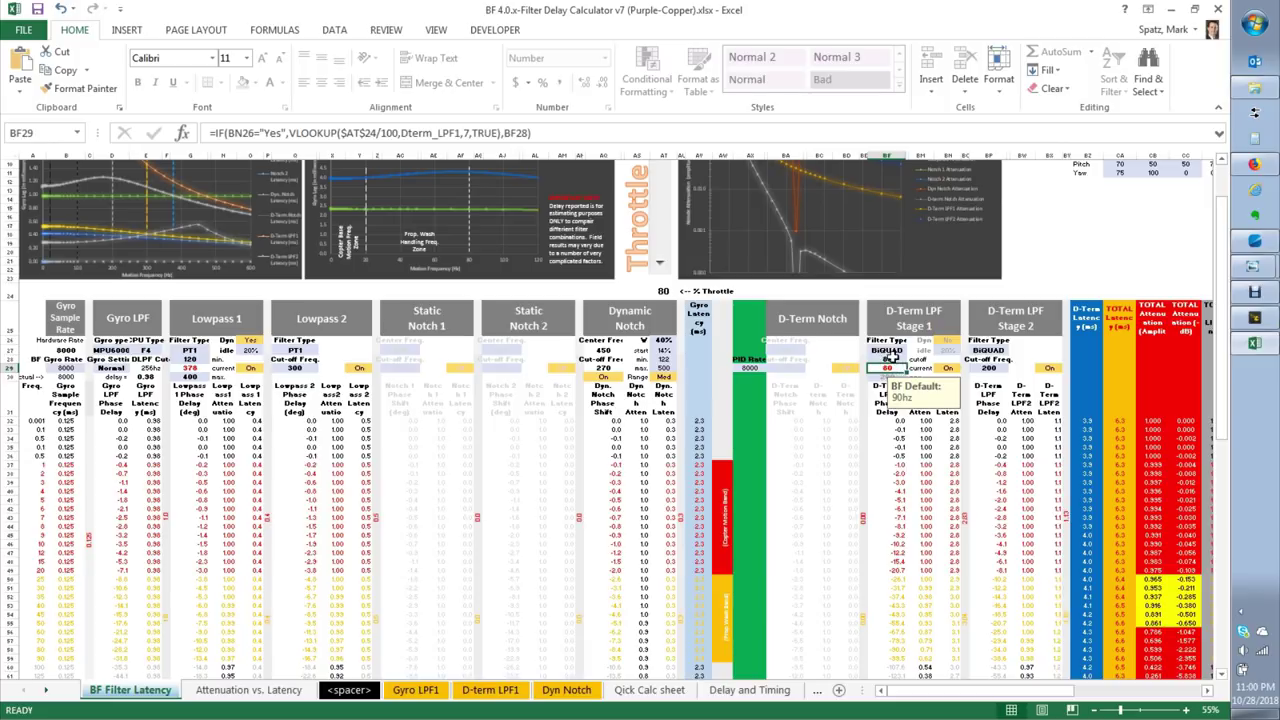
pyautogui.press('Up')
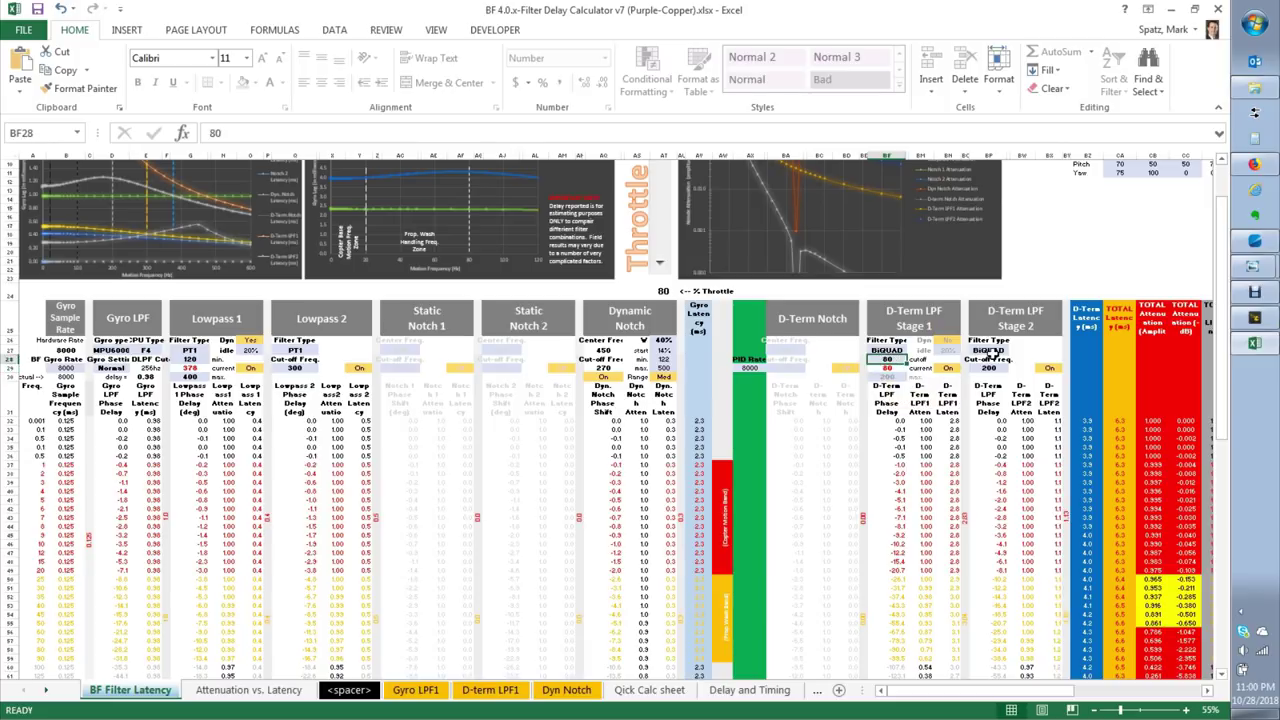
# - Examine the D-Term LPF Stage 1 attenuation values across the prop wash band alongside the total latency and attenuation columns
pyautogui.click(928, 660)
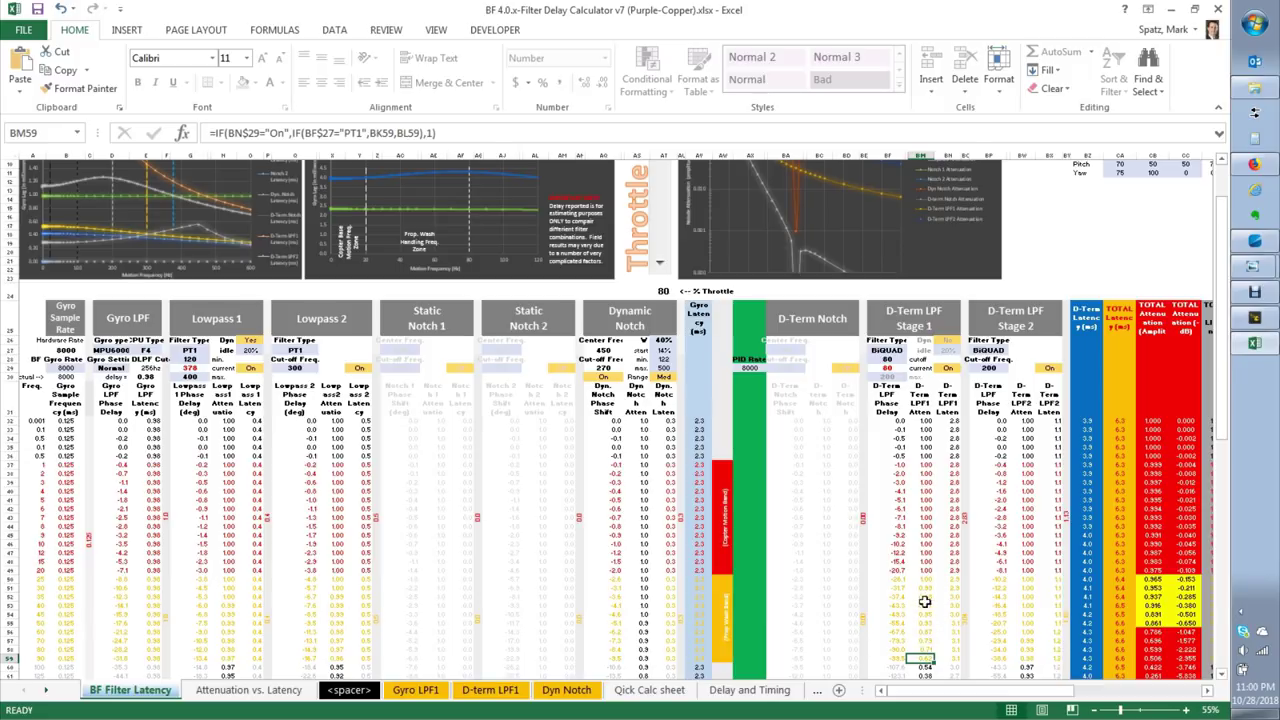
pyautogui.click(928, 620)
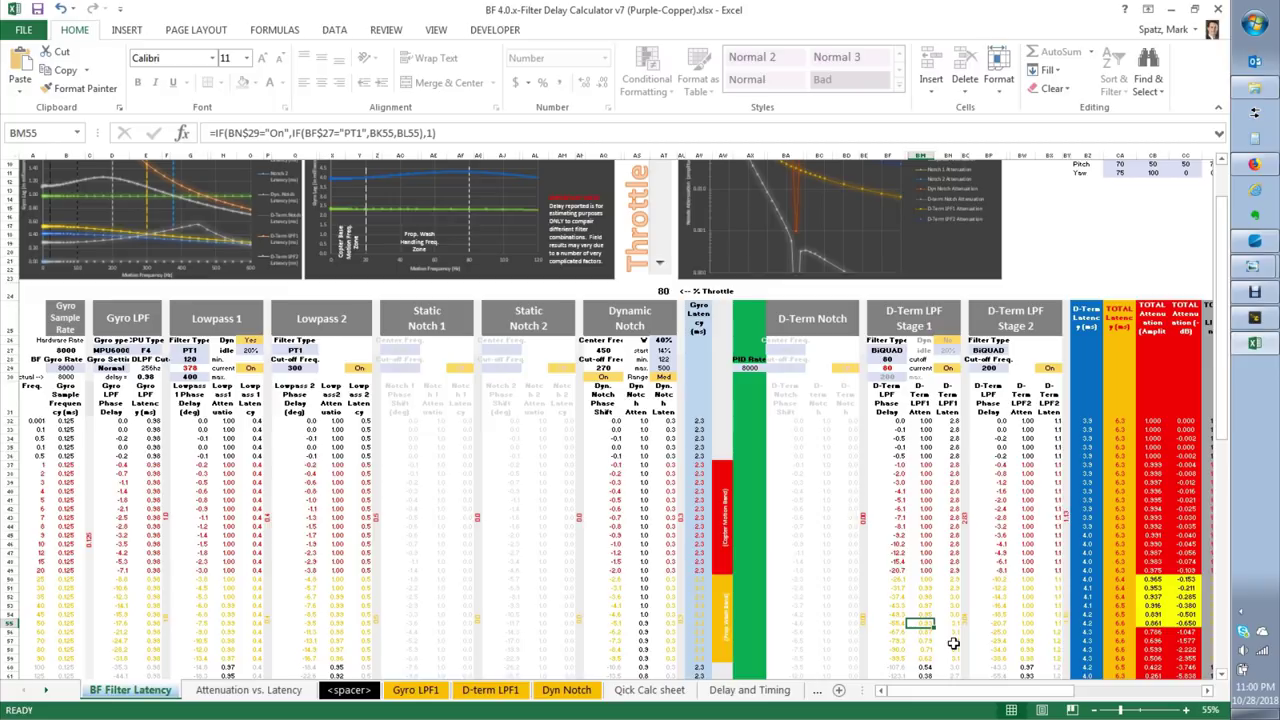
pyautogui.press('Down')
pyautogui.press('Down')
pyautogui.press('Down')
pyautogui.press('Down')
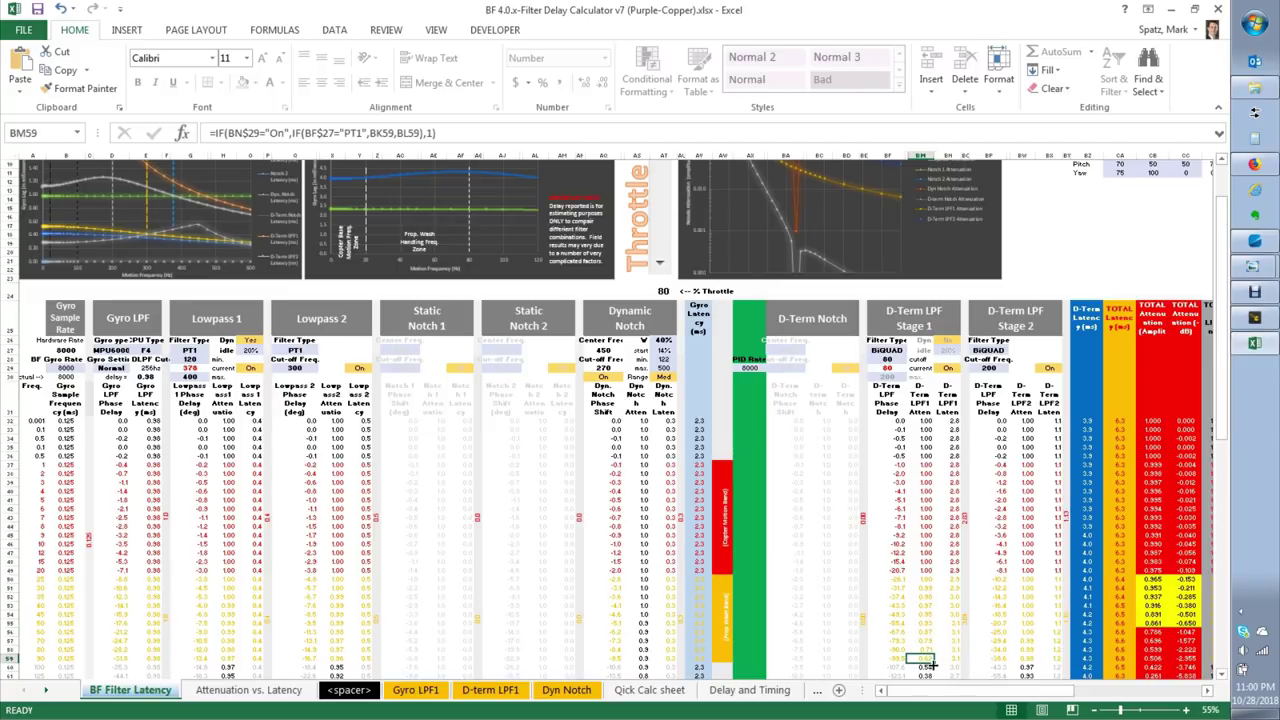
pyautogui.keyDown('ctrl'); pyautogui.scroll(2, 928, 660); pyautogui.keyUp('ctrl')
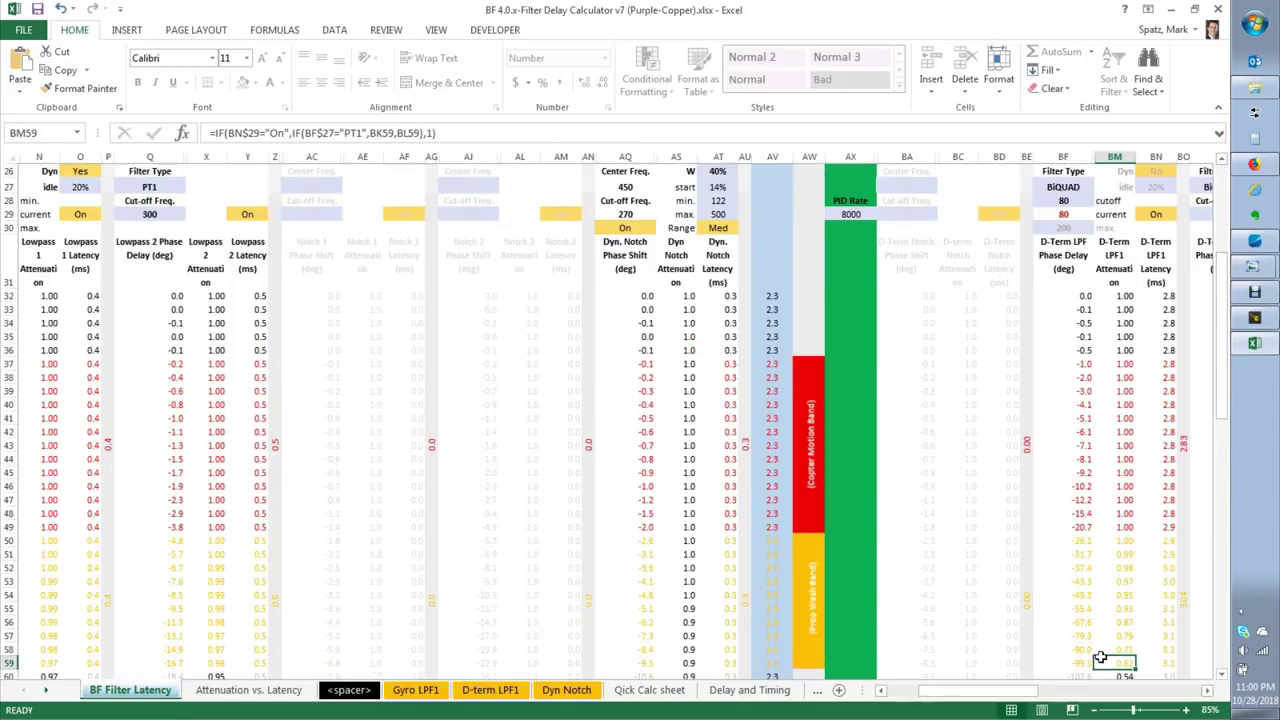
pyautogui.moveTo(1040, 697); pyautogui.dragTo(1090, 697)
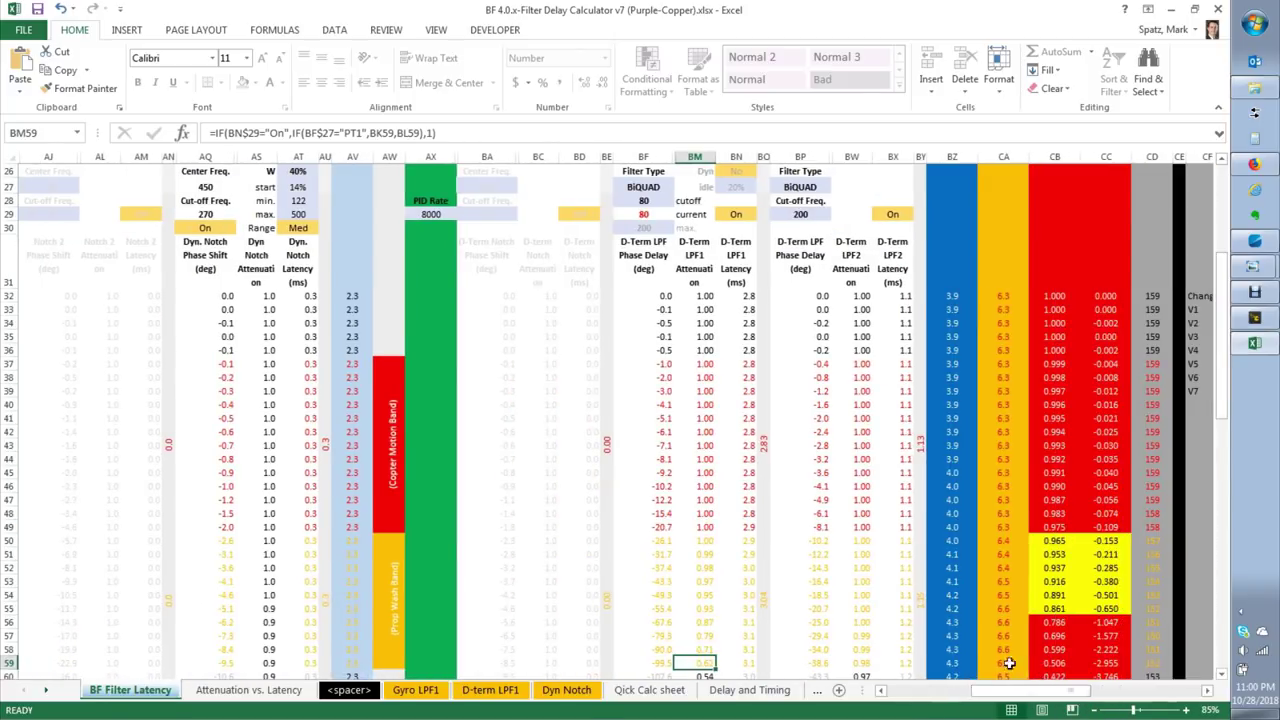
pyautogui.scroll(4, 722, 555)
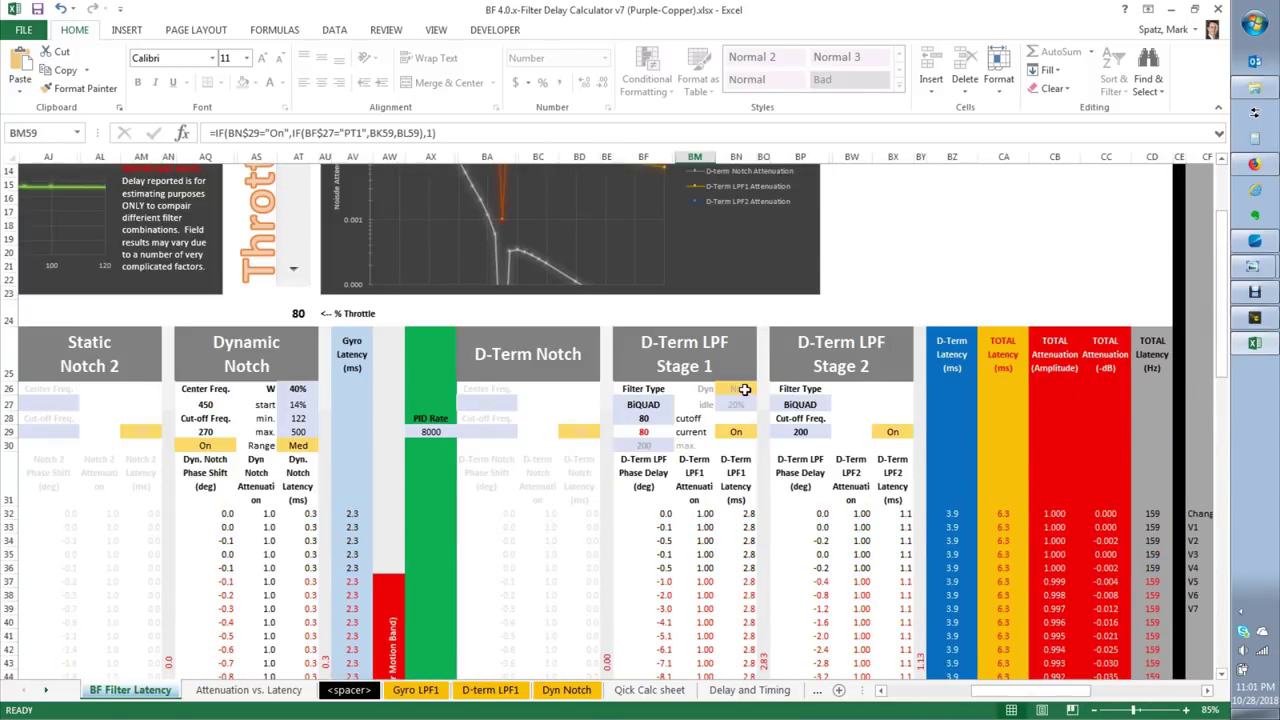
# - Set the D-Term LPF Stage 1 Dyn option to Yes and check its attenuation across the copter motion and prop wash bands
pyautogui.click(743, 389)
pyautogui.click(764, 389)
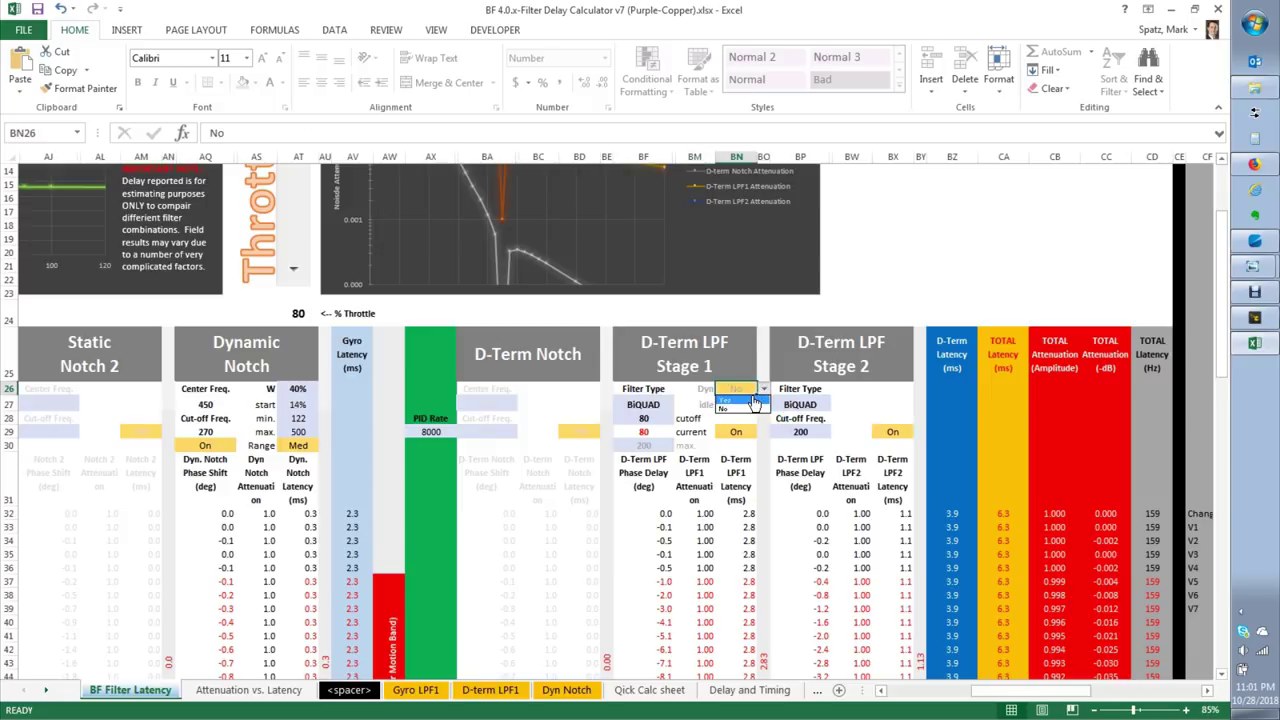
pyautogui.click(735, 403)
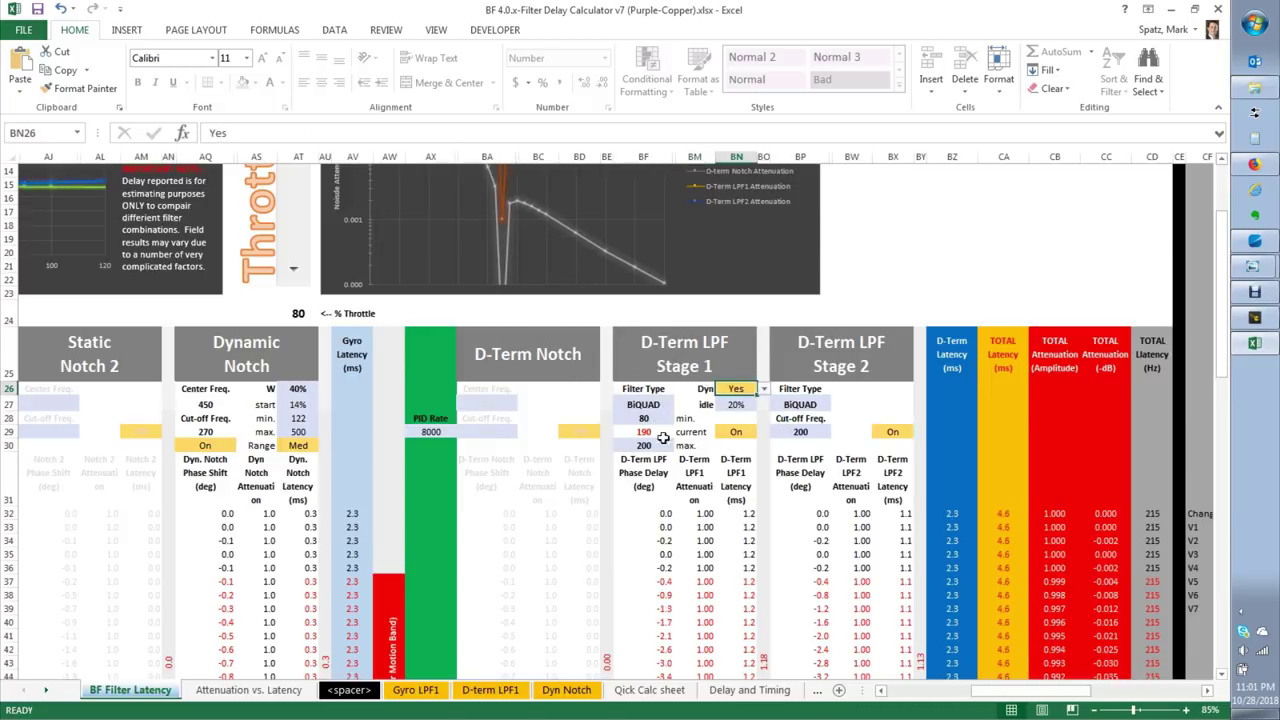
pyautogui.scroll(-4, 708, 470)
pyautogui.scroll(-2, 708, 470)
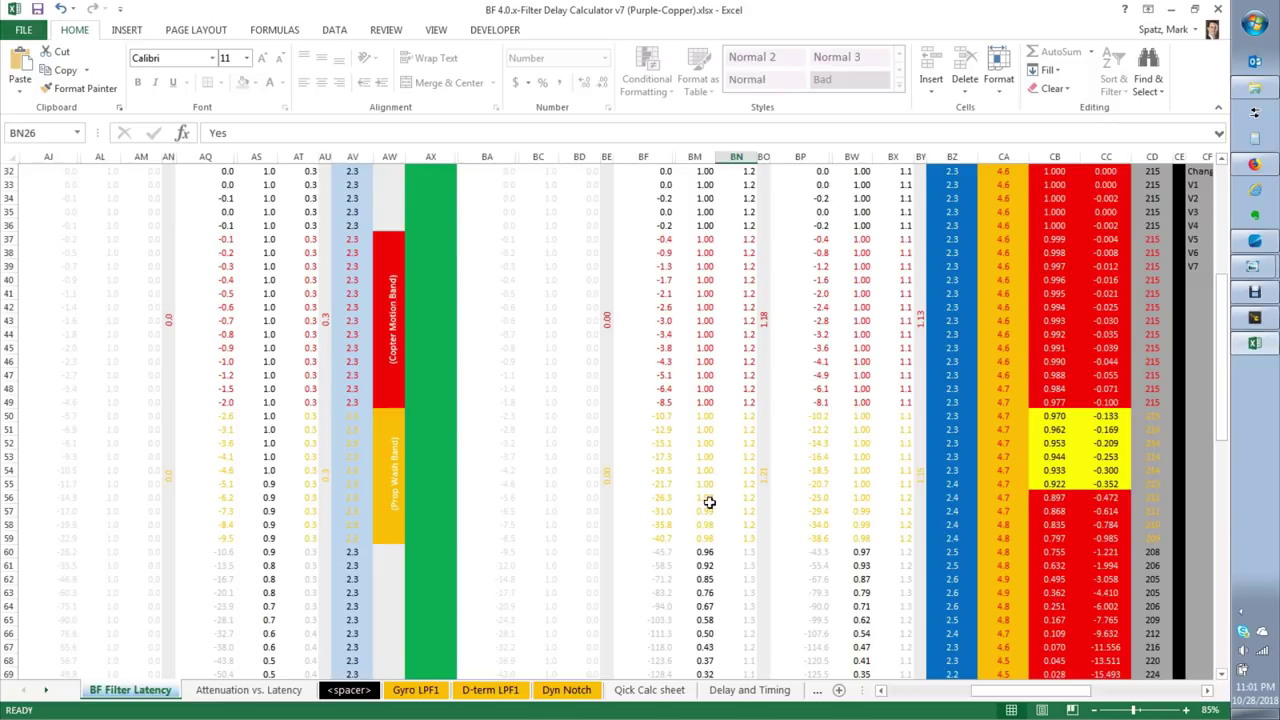
pyautogui.scroll(2, 714, 489)
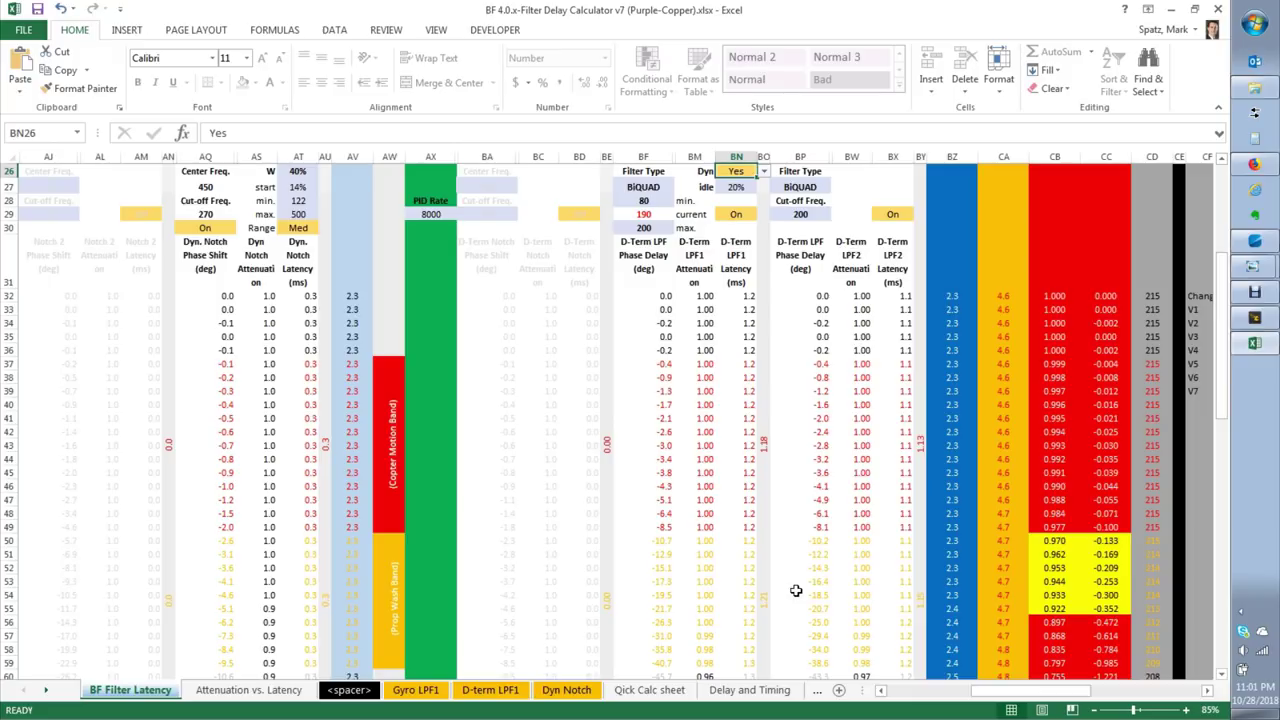
pyautogui.scroll(-1, 729, 283)
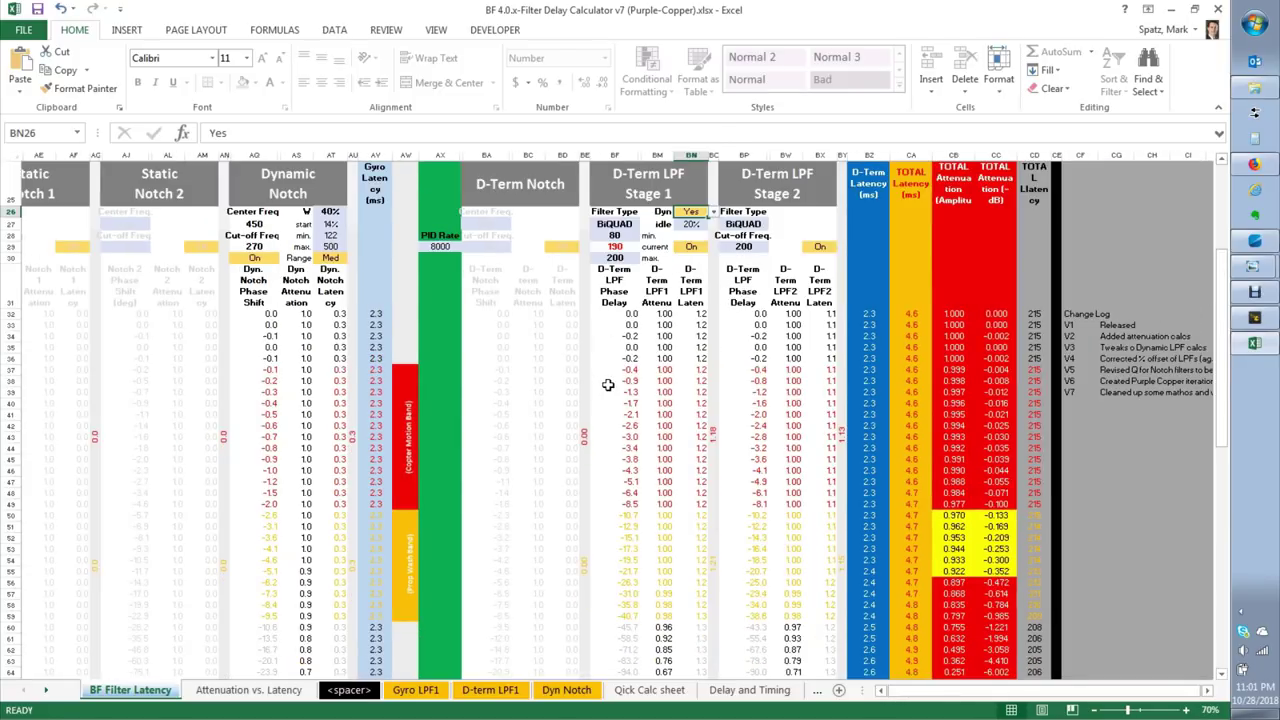
# - In Betaflight Configurator's filter settings, switch D Term Lowpass 1 Filter Type to PT1 for comparison, and set it back to BIQUAD
pyautogui.hotkey('alt', 'Tab')
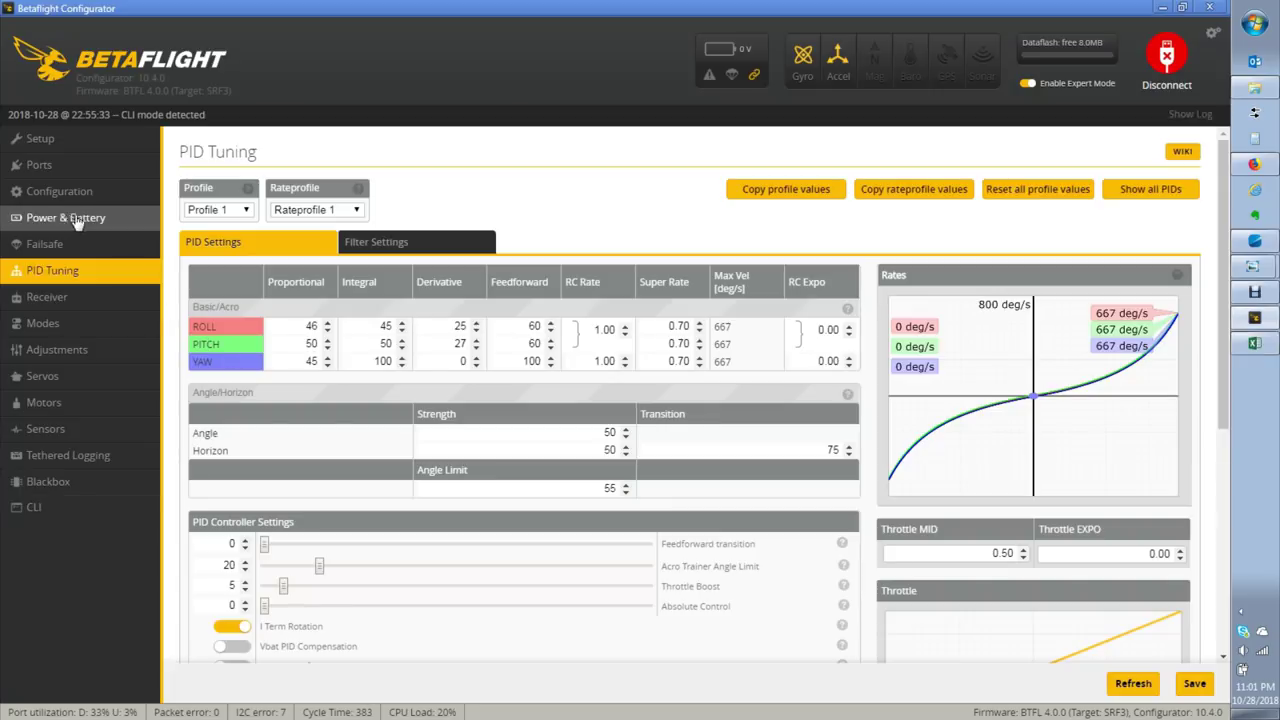
pyautogui.click(392, 243)
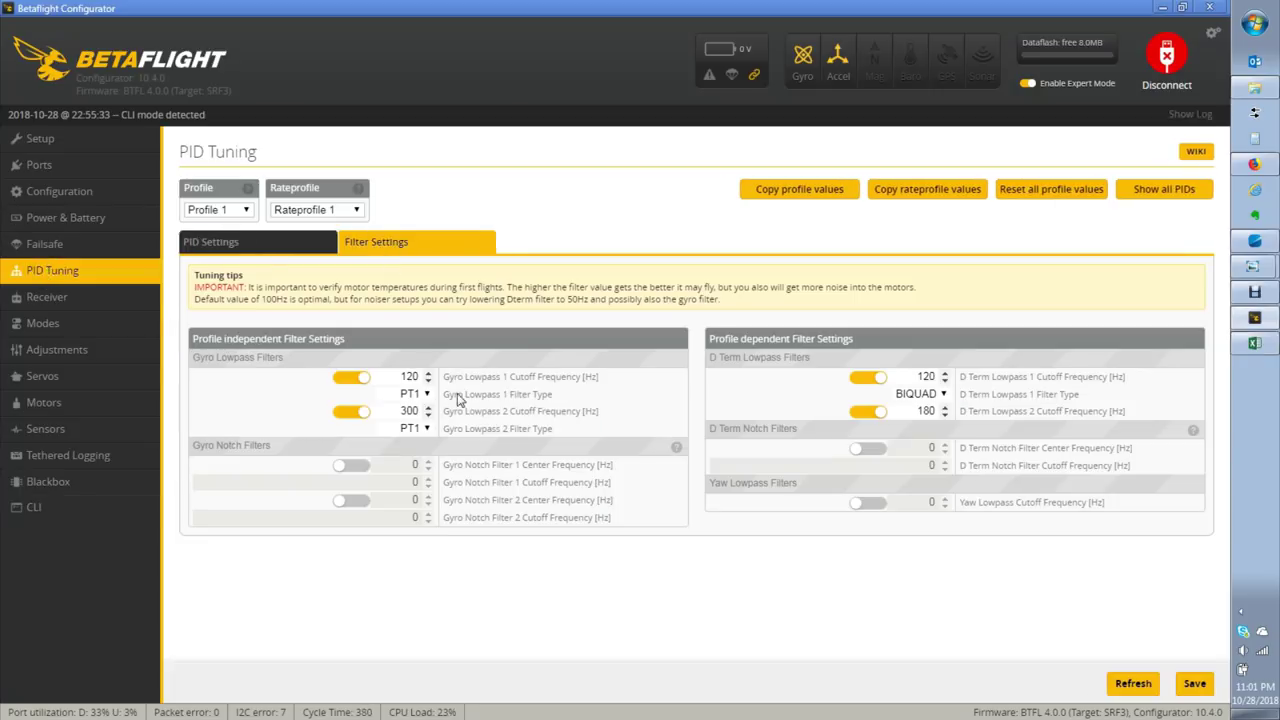
pyautogui.click(925, 394)
pyautogui.click(920, 406)
pyautogui.click(935, 395)
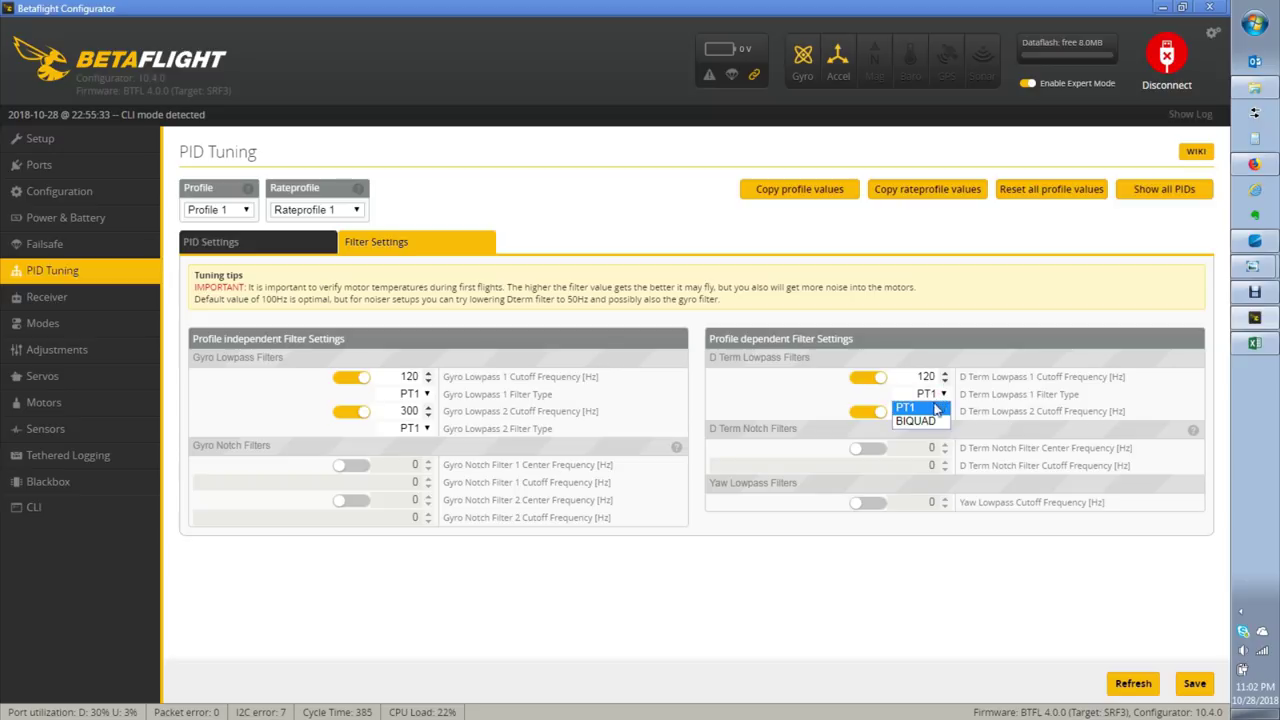
pyautogui.click(930, 421)
# - Switch to the browser, review the Betaflight changes on Jenkins, and open GitHub pull request #6943 on throttle based dynamic filters
pyautogui.hotkey('alt', 'Tab')
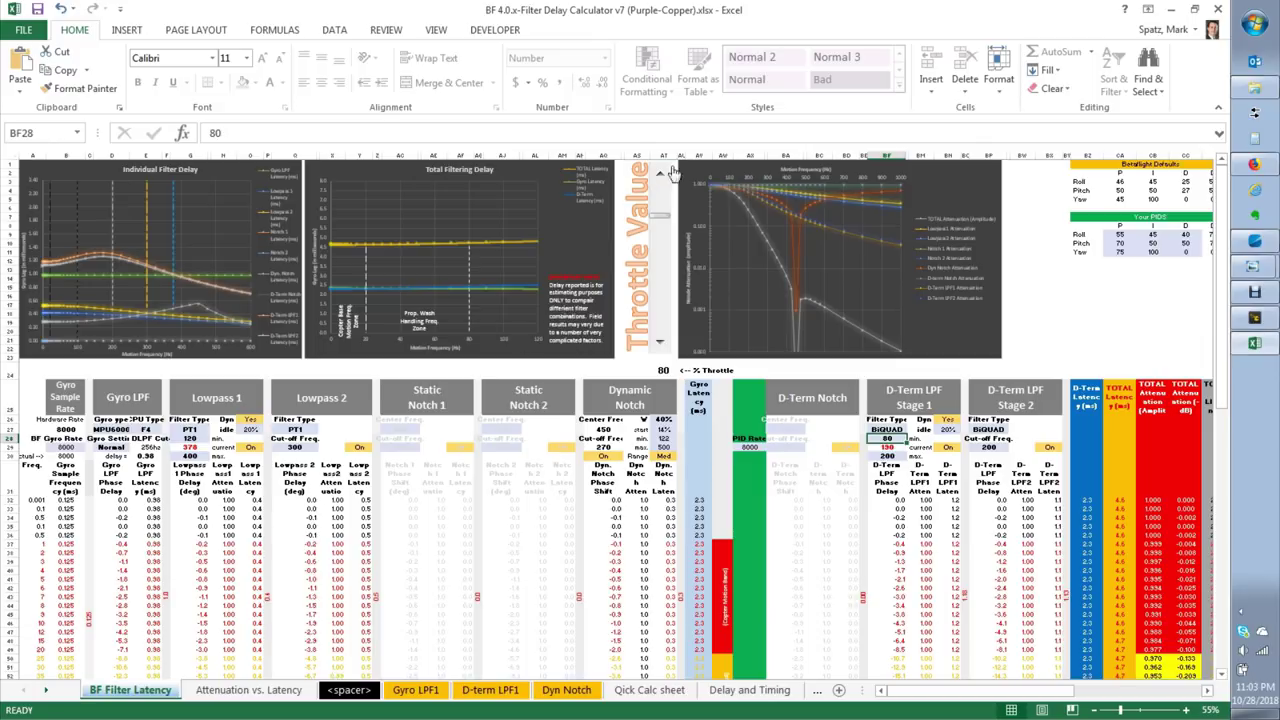
pyautogui.hotkey('alt', 'Tab')
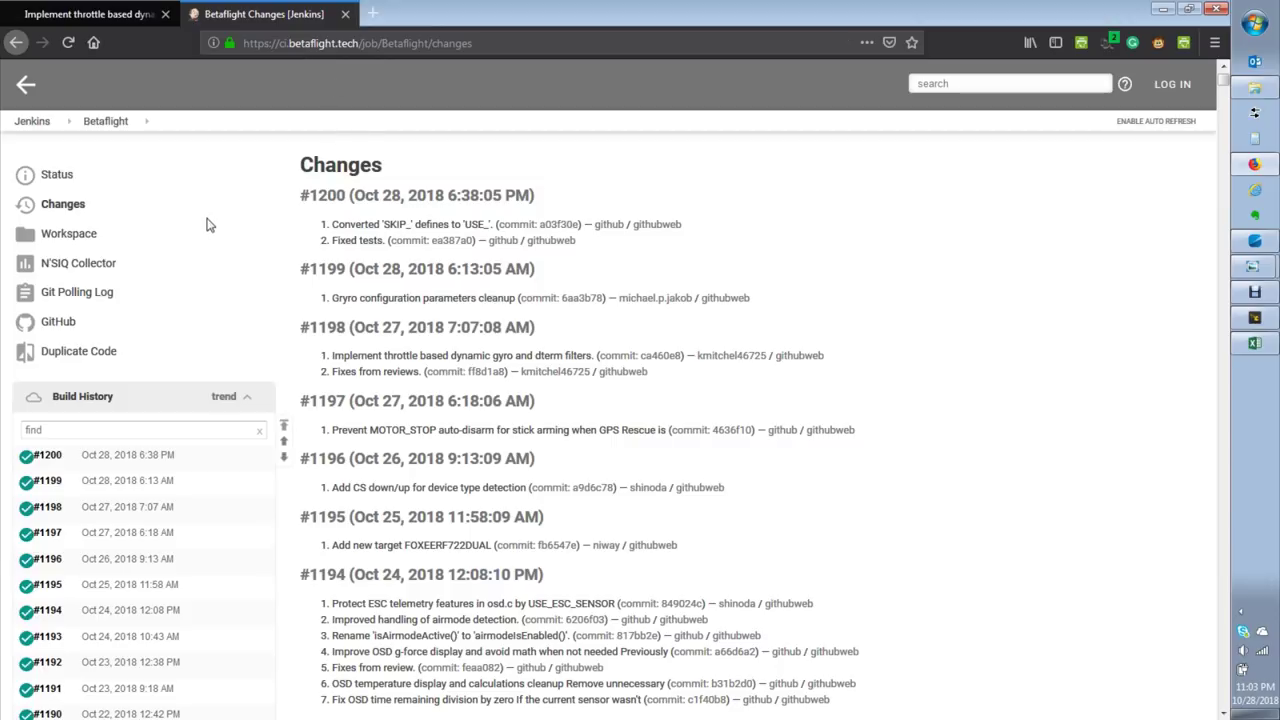
pyautogui.click(82, 208)
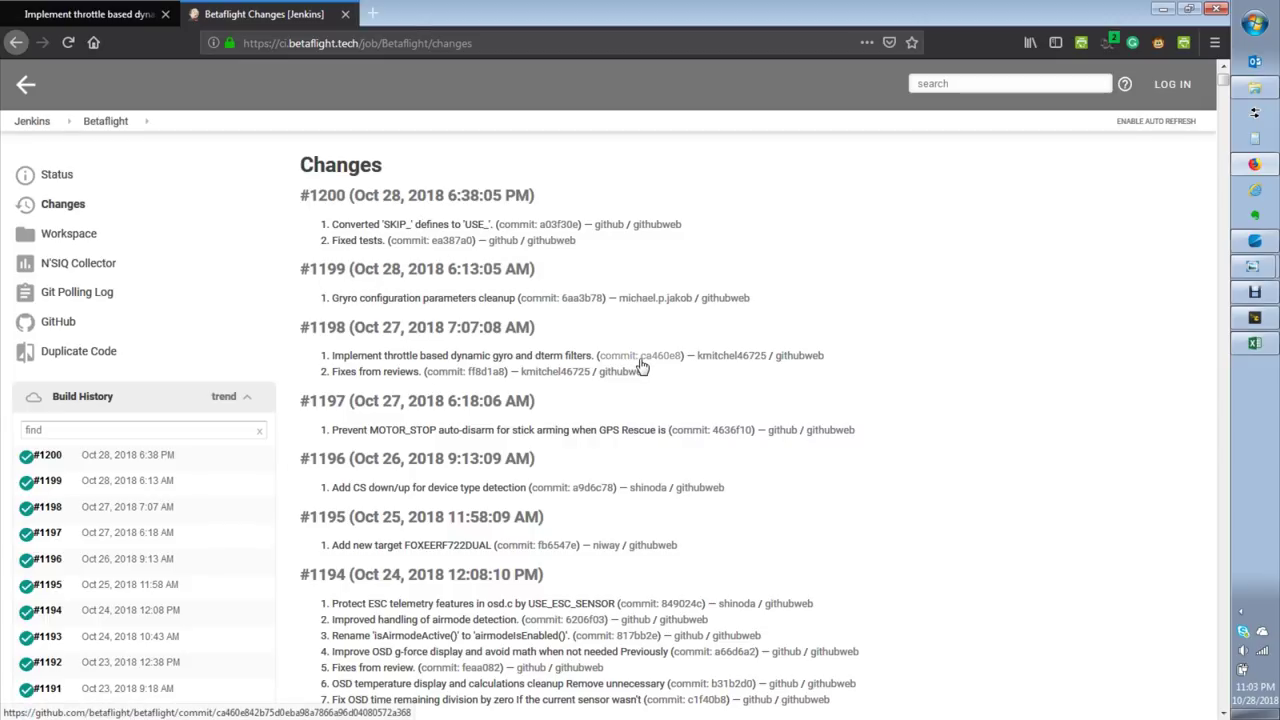
pyautogui.click(124, 18)
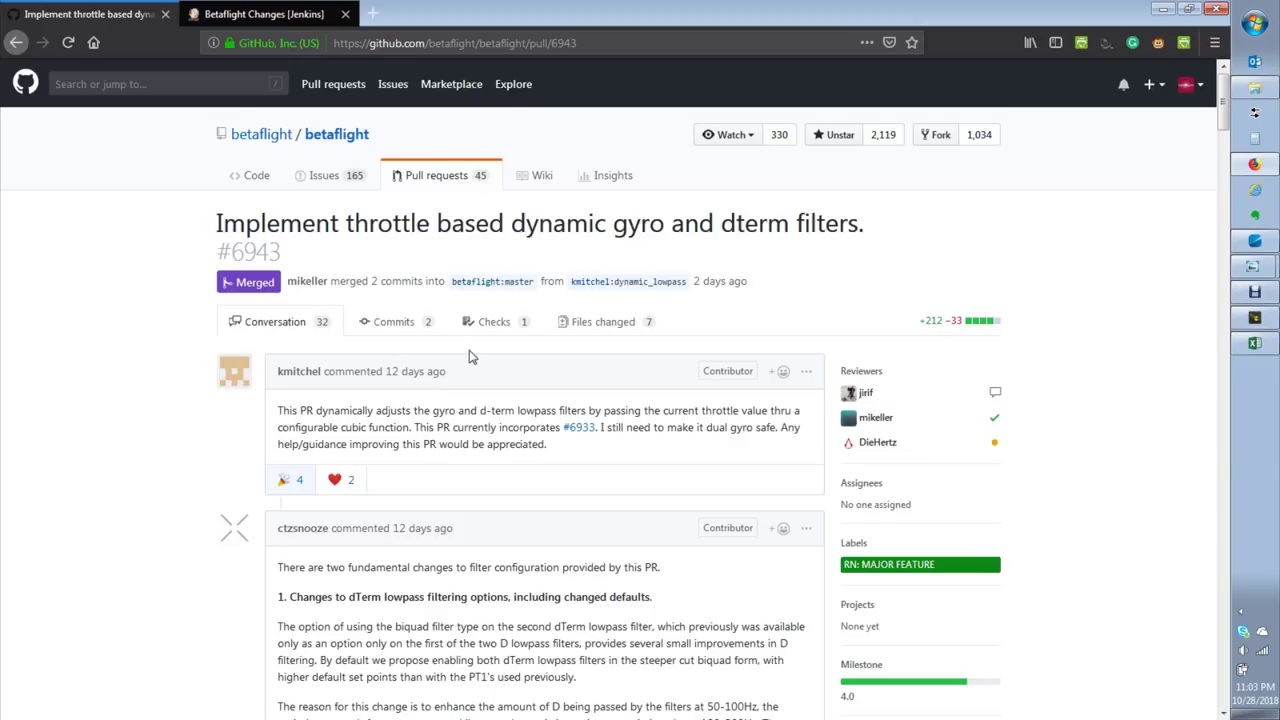
# - Examine the list of open Betaflight pull requests on GitHub, including Launch Control and Optimize throttle-based dynamic filter cutoff updates
pyautogui.hotkey('alt', 'Left')
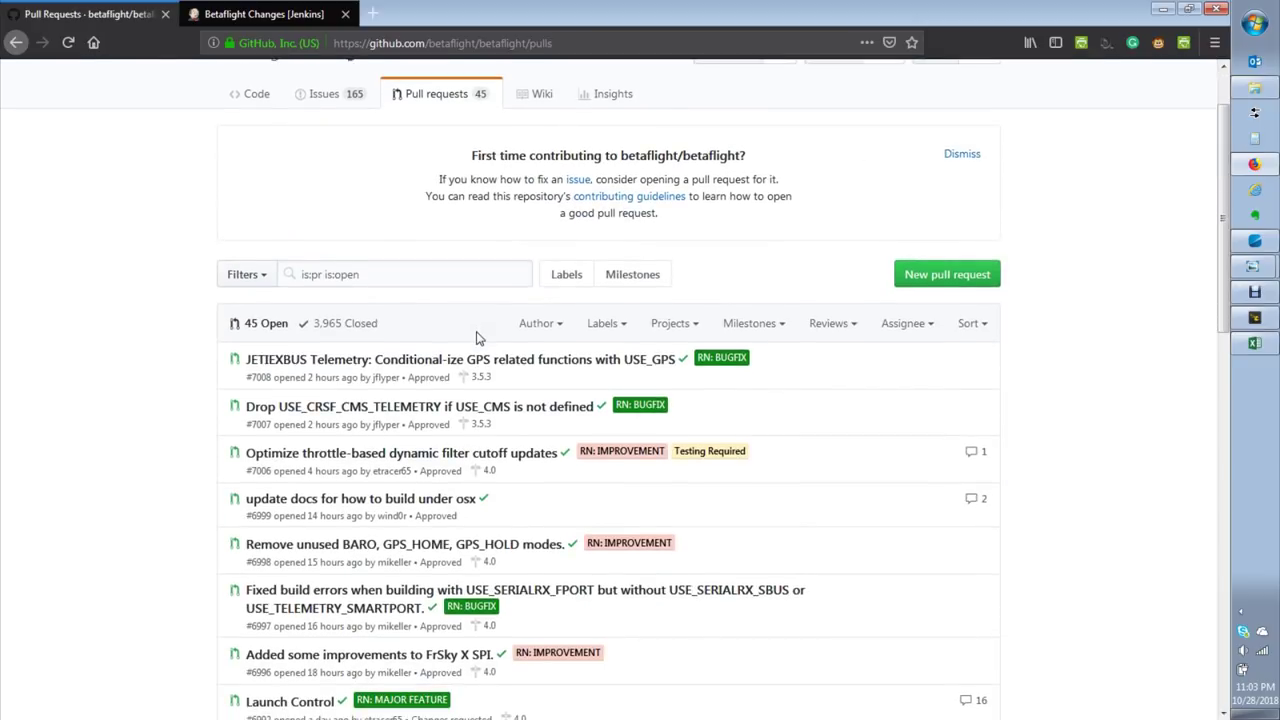
pyautogui.scroll(-2, 477, 338)
pyautogui.scroll(3, 477, 338)
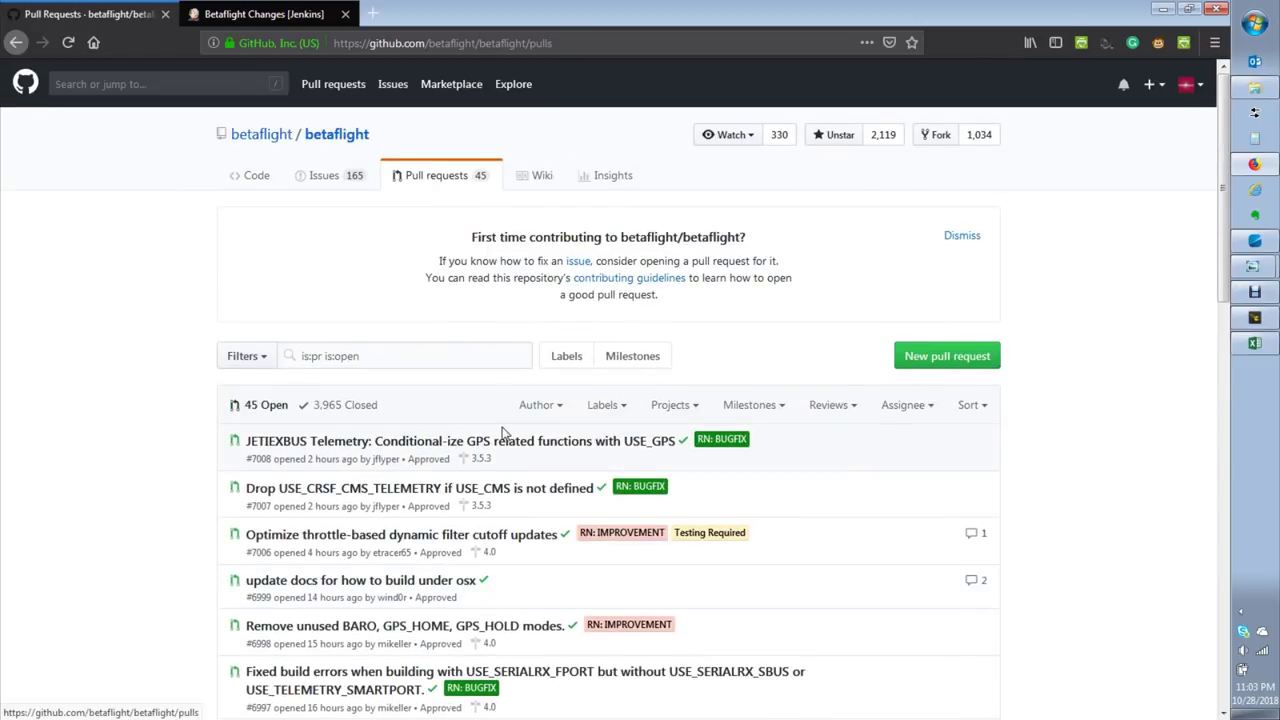
pyautogui.scroll(-4, 505, 434)
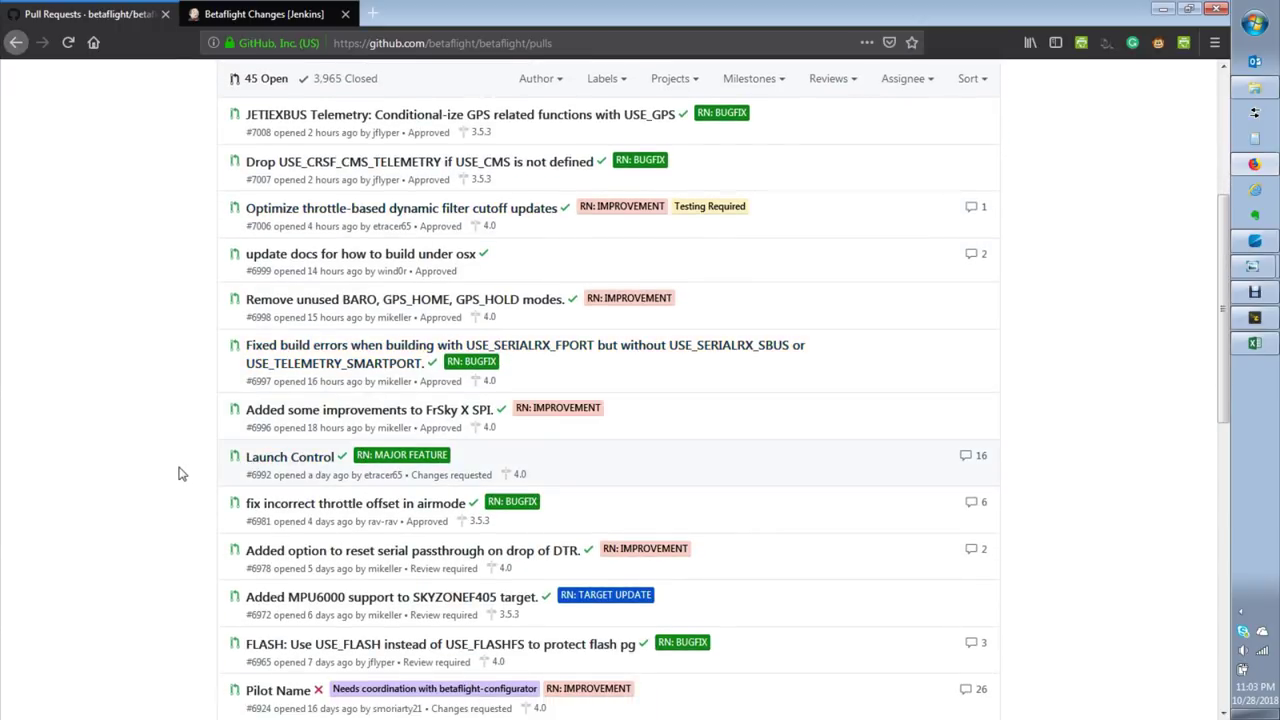
pyautogui.moveTo(194, 486); pyautogui.dragTo(614, 486)
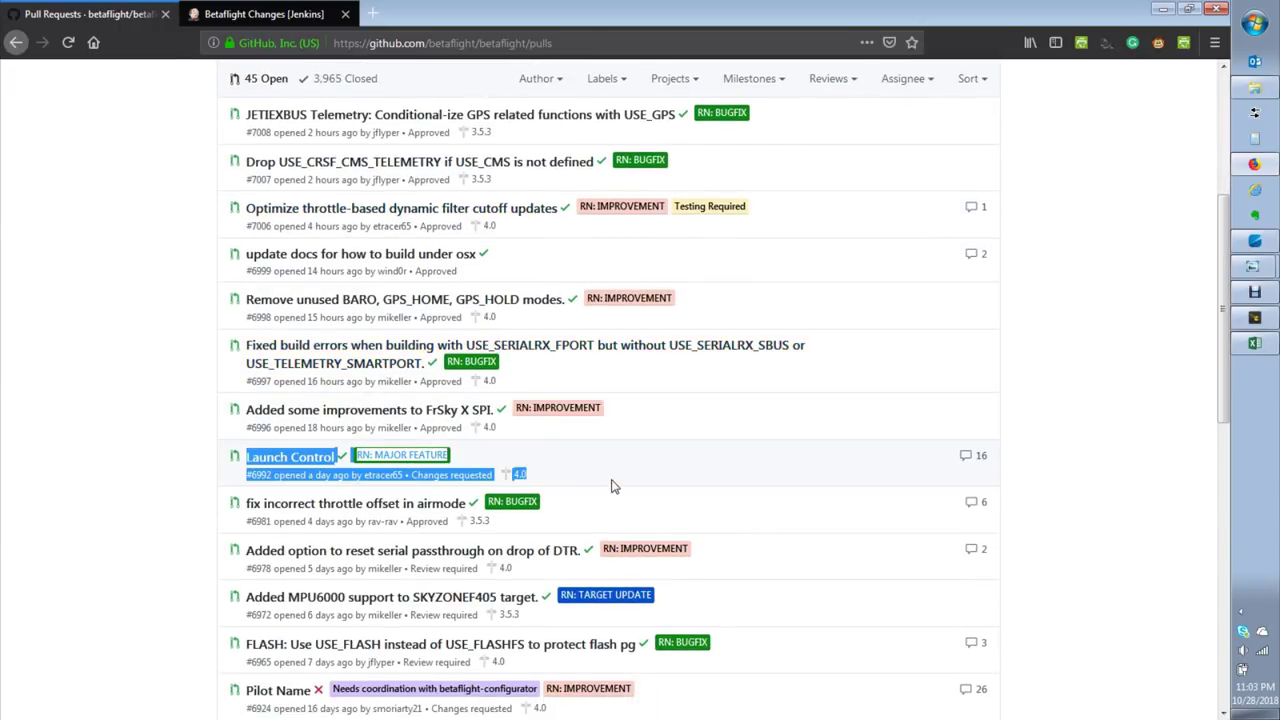
pyautogui.click(1062, 490)
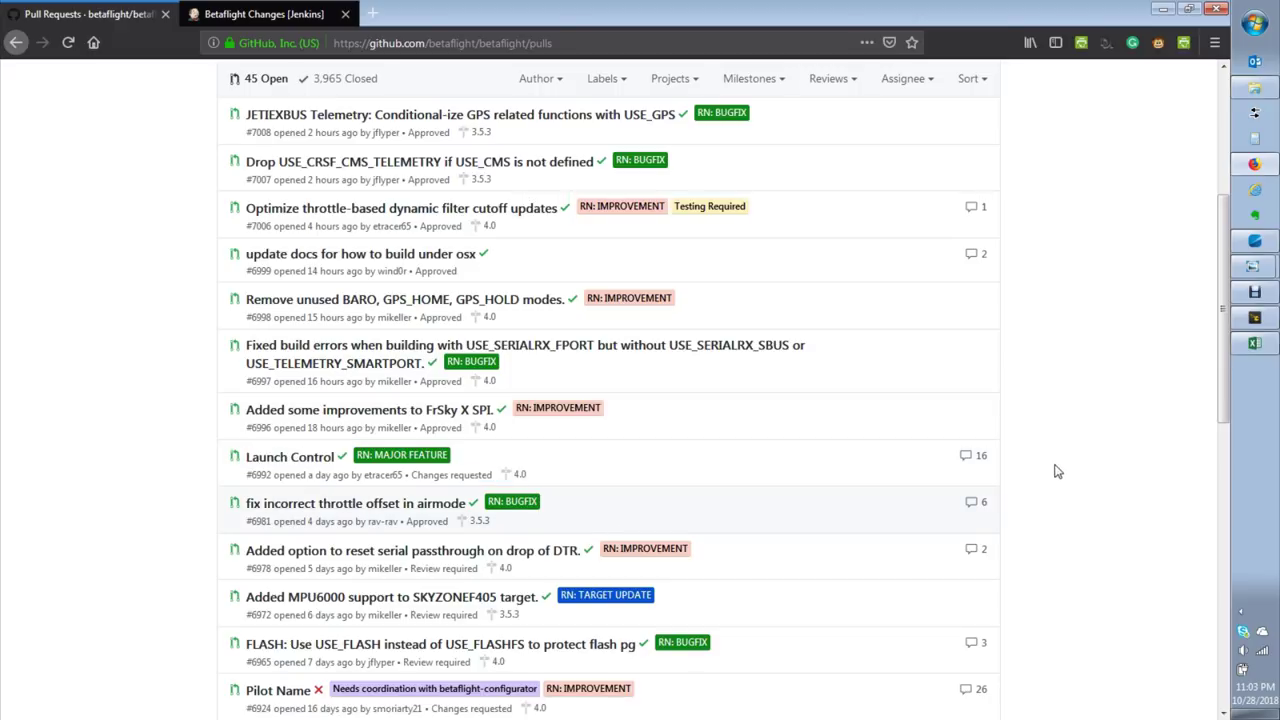
pyautogui.scroll(-5, 1050, 470)
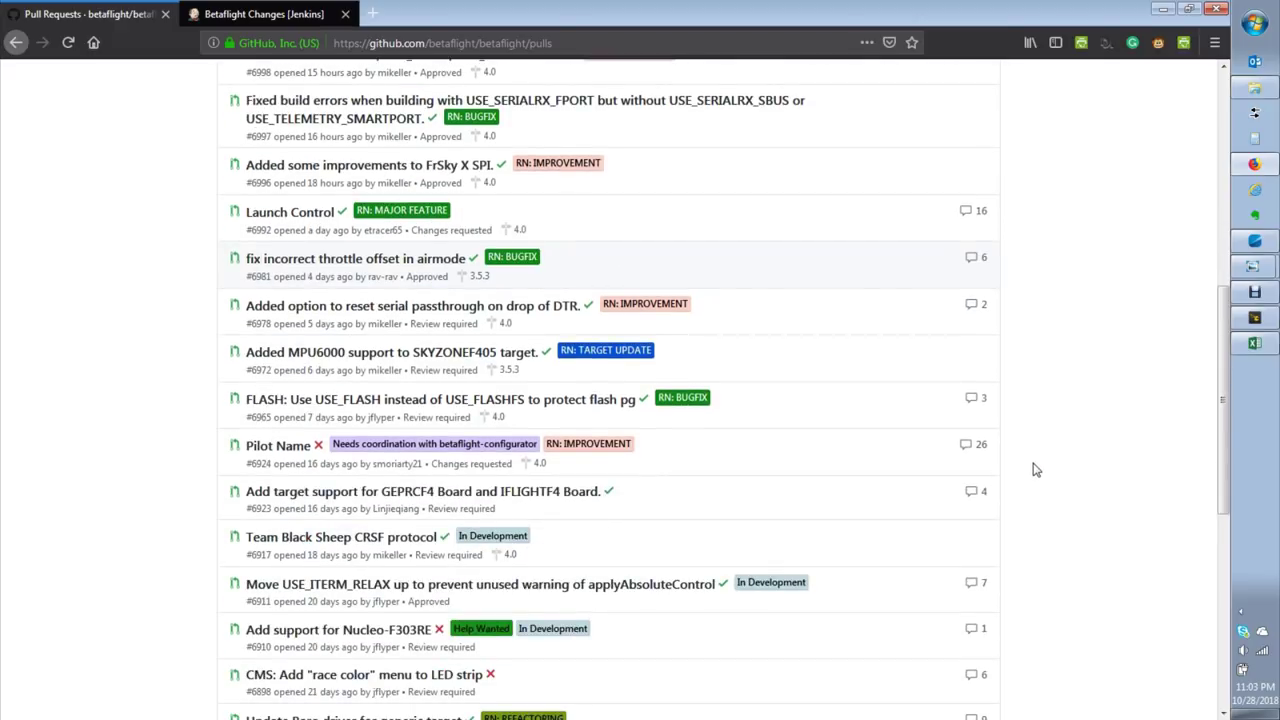
pyautogui.scroll(-3, 1036, 470)
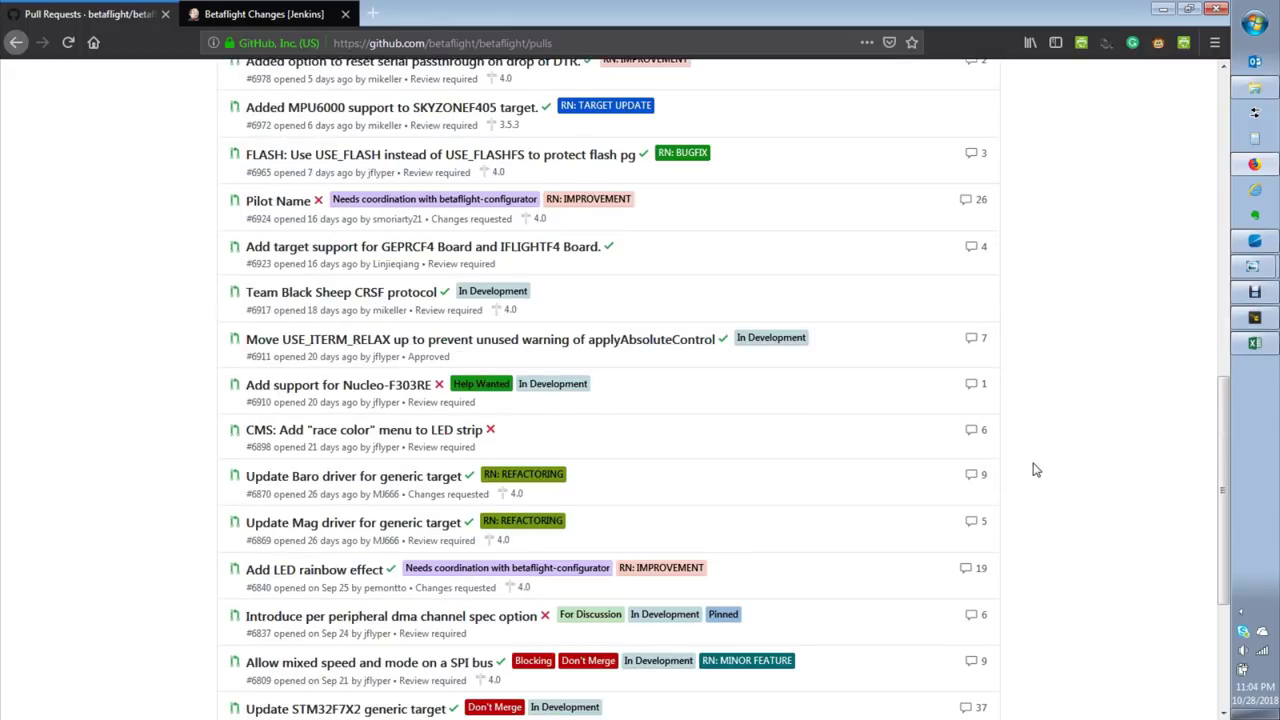
pyautogui.scroll(15, 1036, 470)
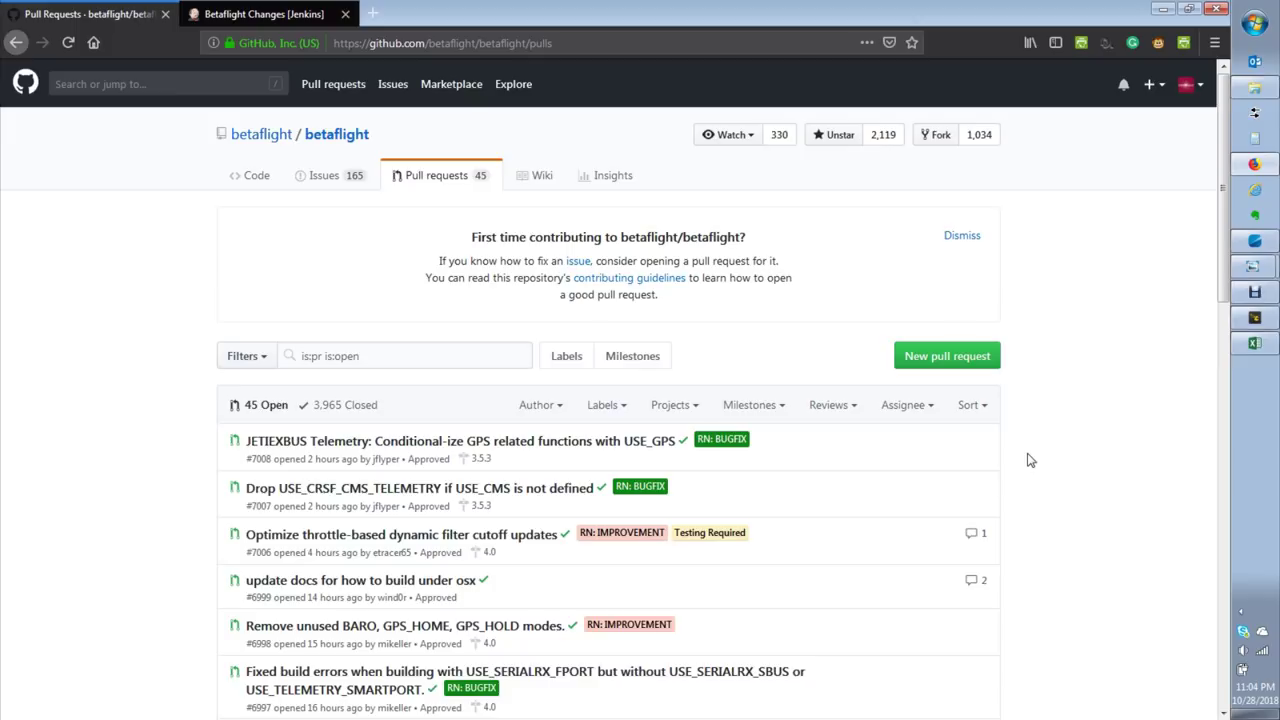
pyautogui.scroll(-2, 1036, 466)
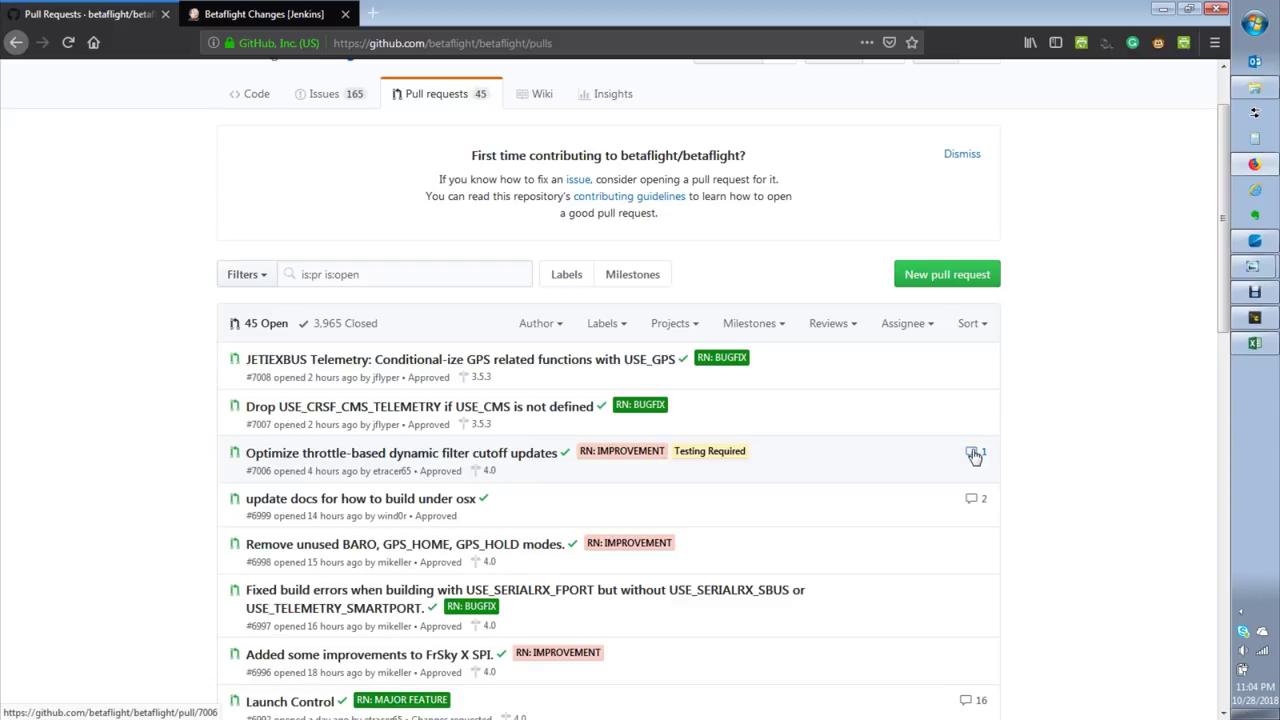
# - Switch to Betaflight Configurator and set the gyro update frequency to 2 kHz in the system configuration
pyautogui.click(1256, 318)
pyautogui.click(60, 191)
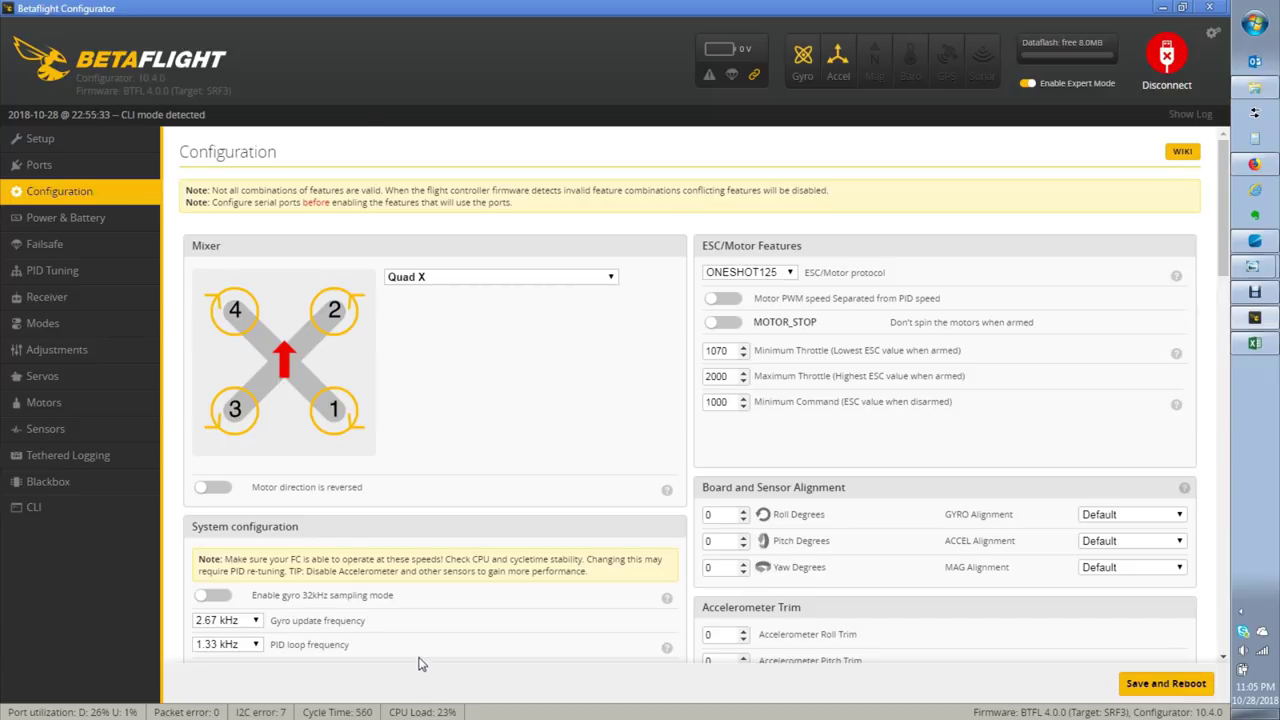
pyautogui.scroll(-2, 423, 664)
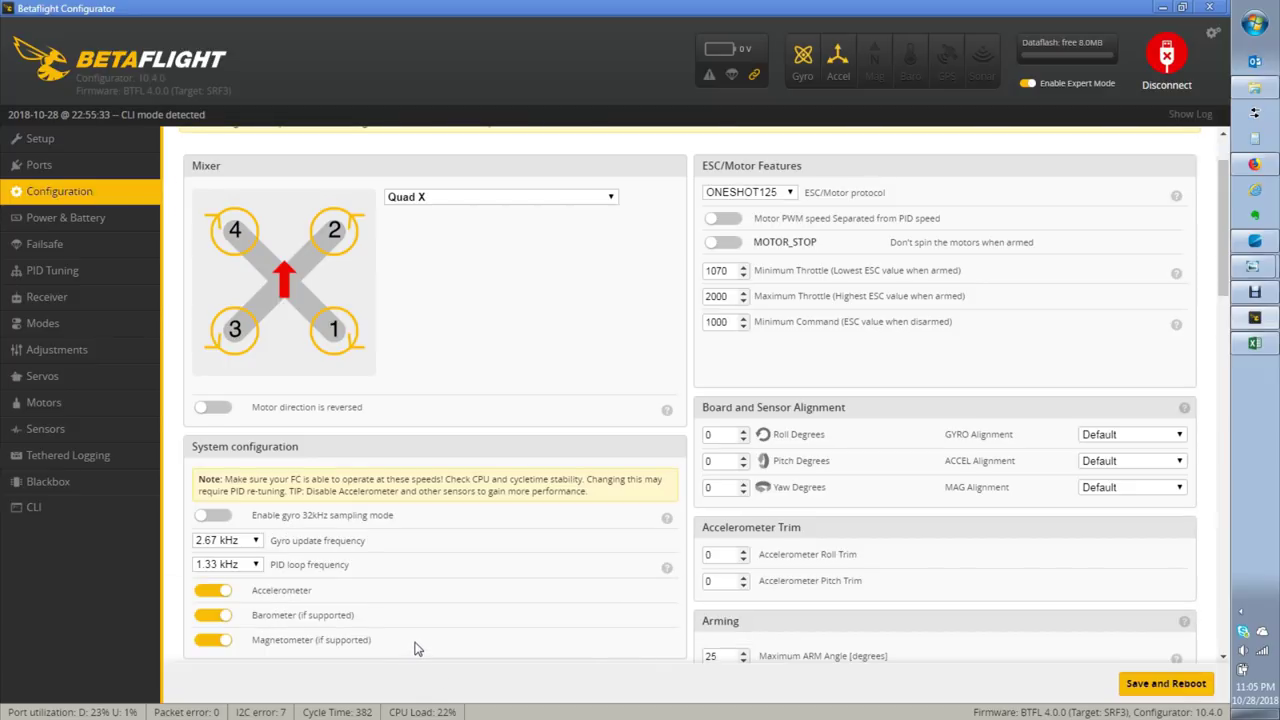
pyautogui.click(254, 541)
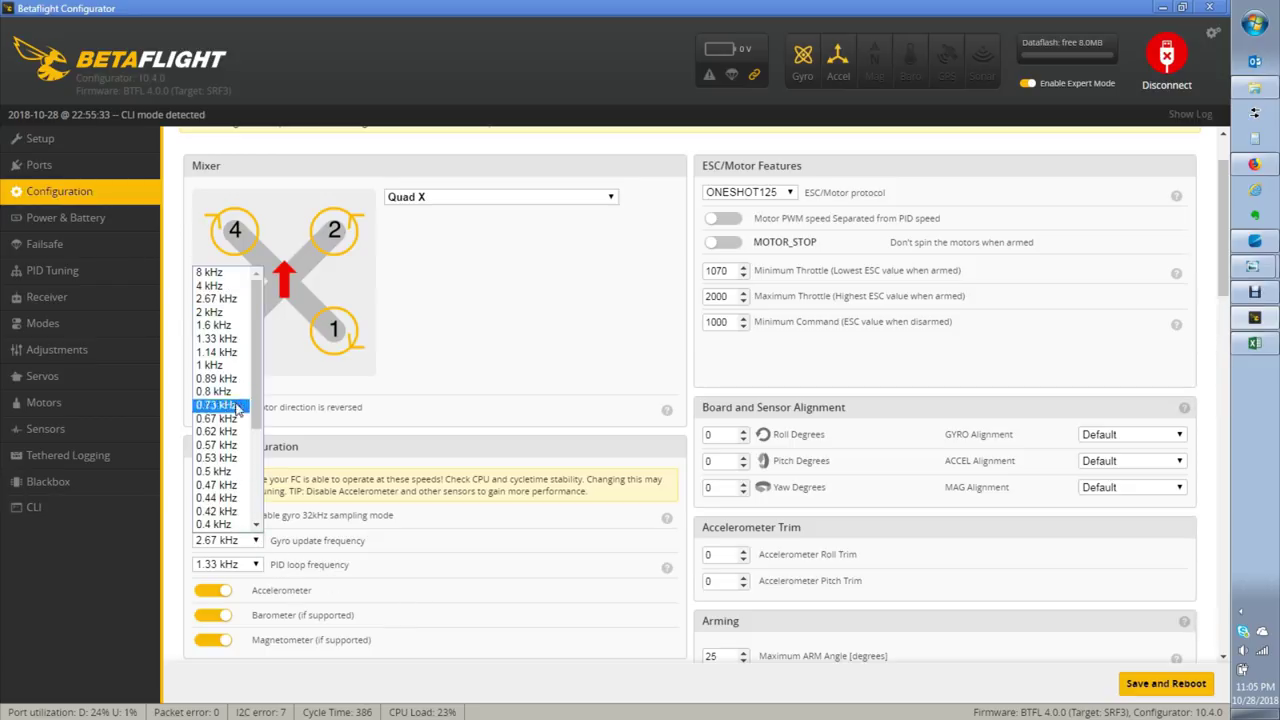
pyautogui.click(225, 312)
# - Set the PID loop frequency to 2 kHz, and save the configuration with a reboot of the flight controller
pyautogui.click(254, 566)
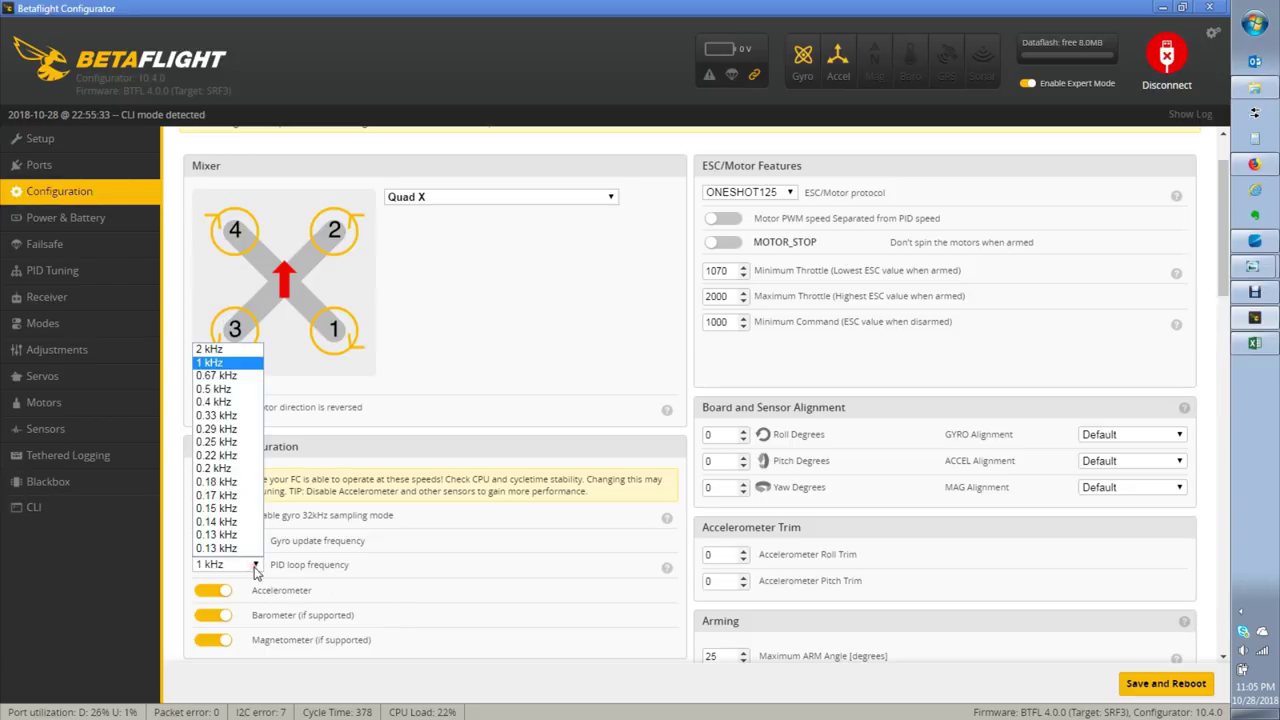
pyautogui.click(234, 352)
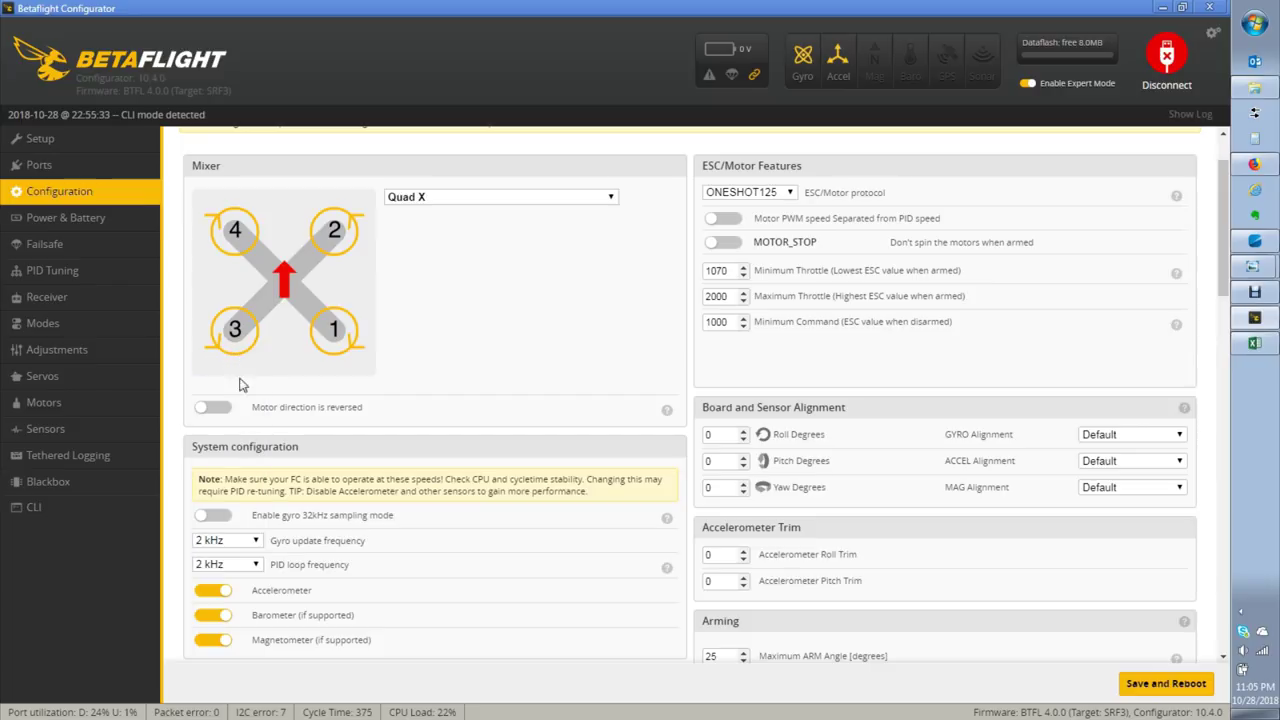
pyautogui.click(1193, 690)
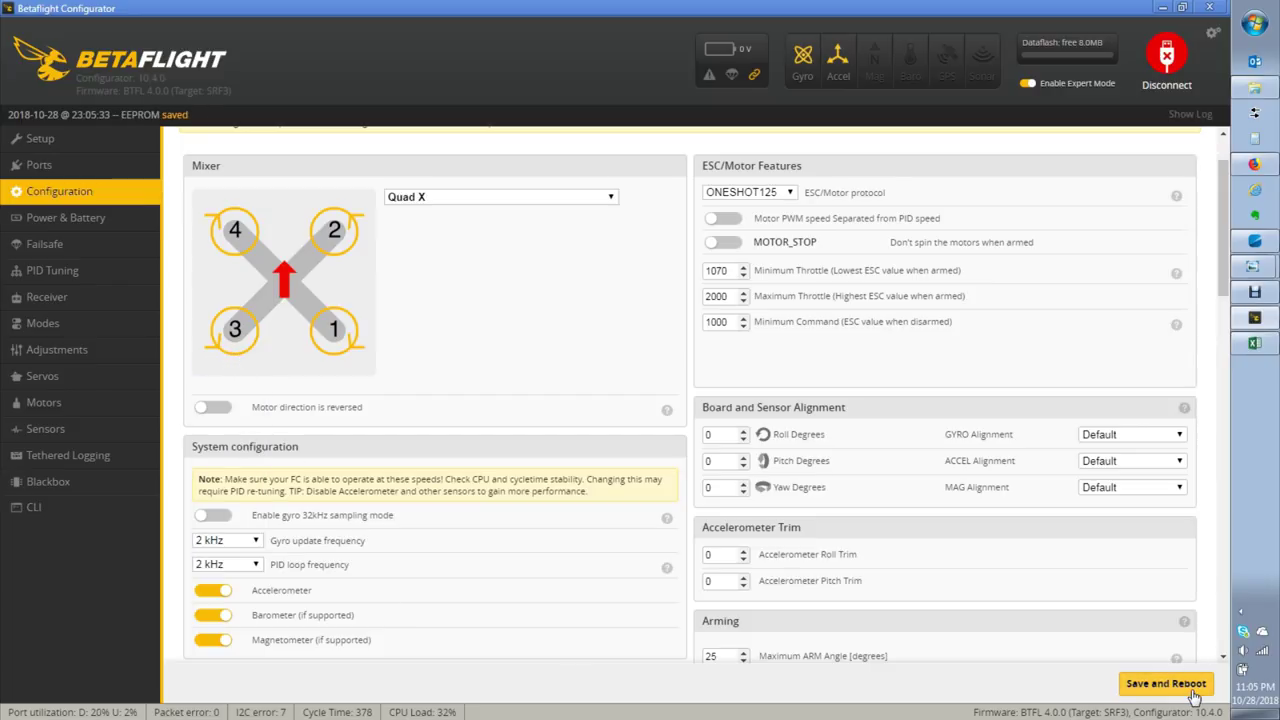